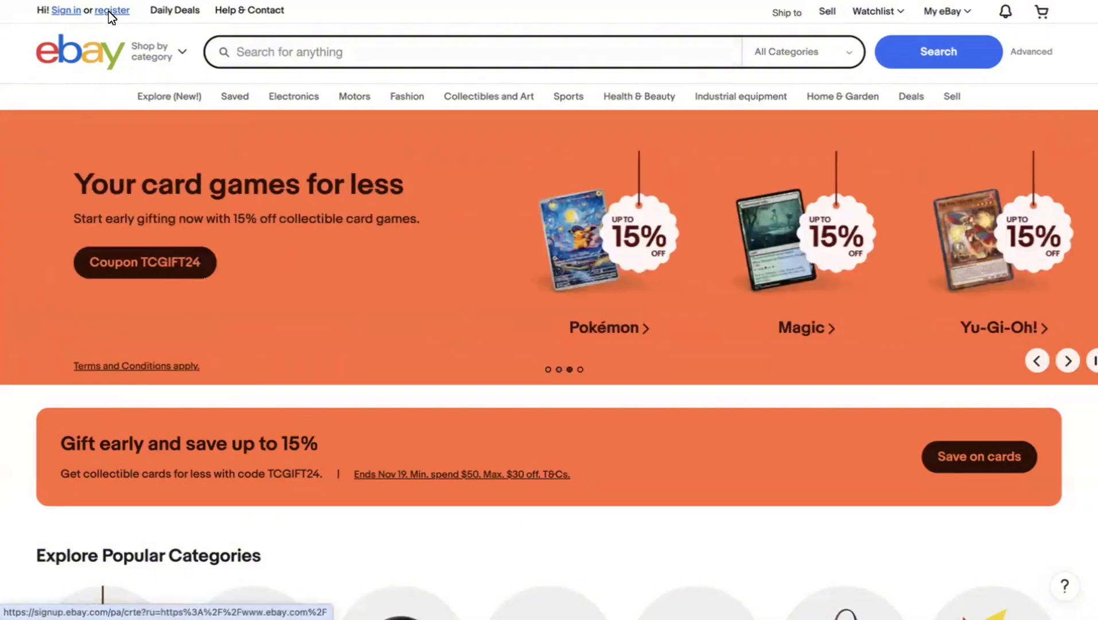
Start eBay registration and pass the hCaptcha by selecting the three lion images
click(106, 11)
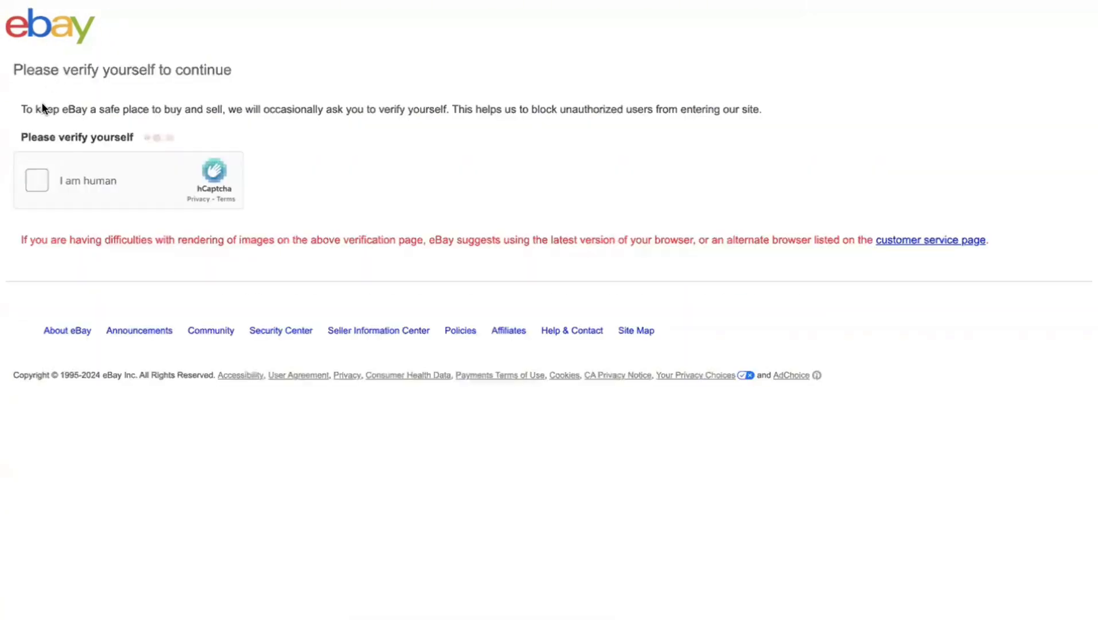
click(40, 182)
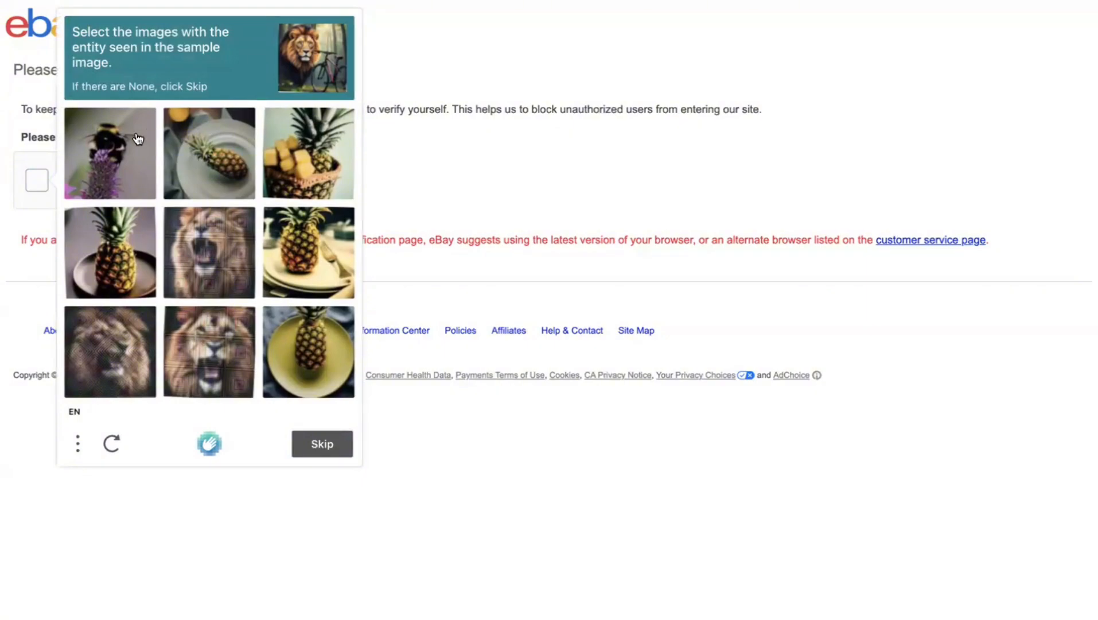
click(211, 269)
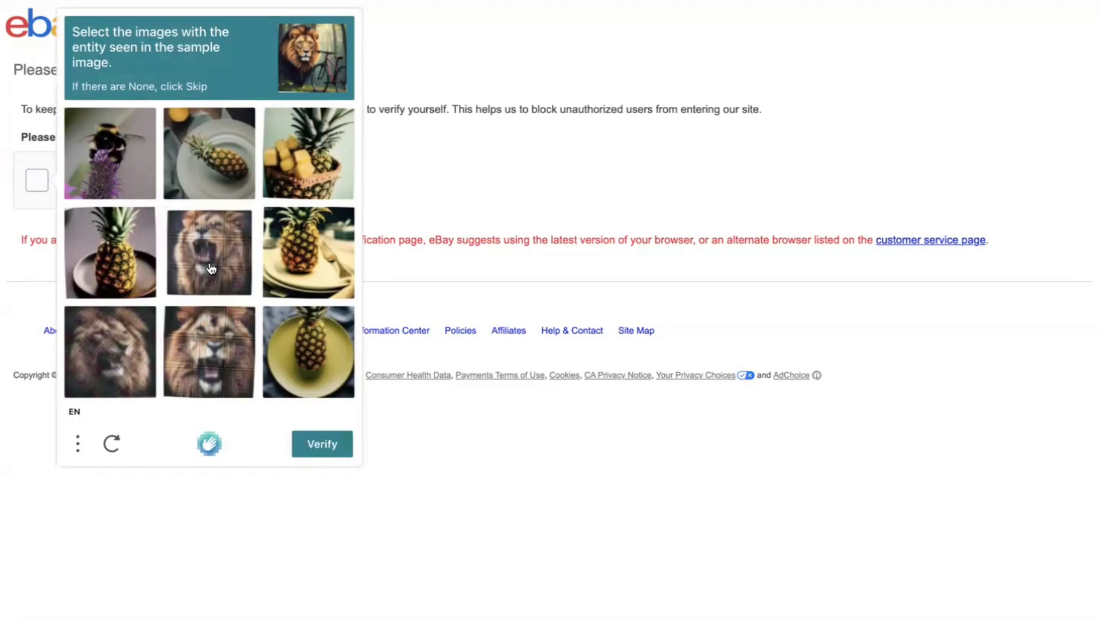
click(209, 351)
click(121, 346)
click(323, 444)
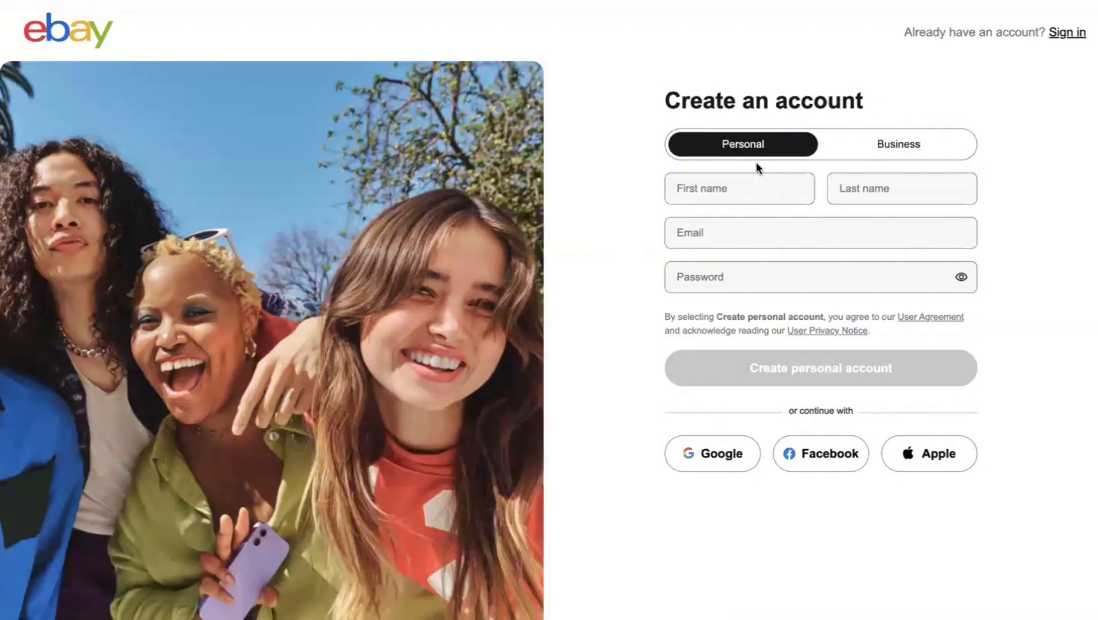
Enter the first name, last name, e-mail address and password, then create the personal account
click(729, 192)
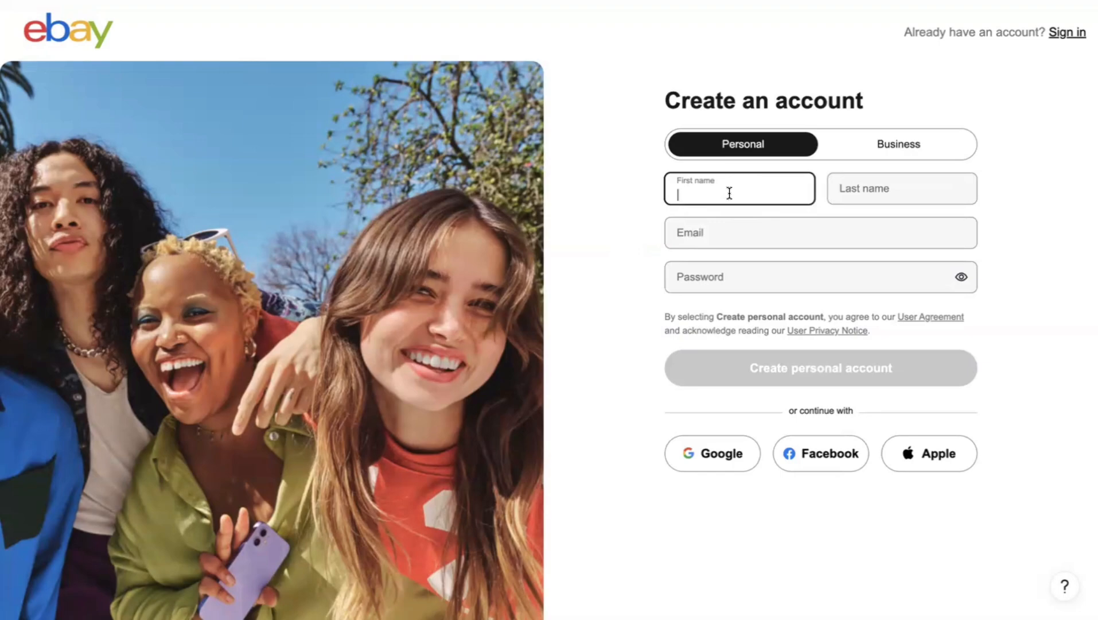
click(873, 184)
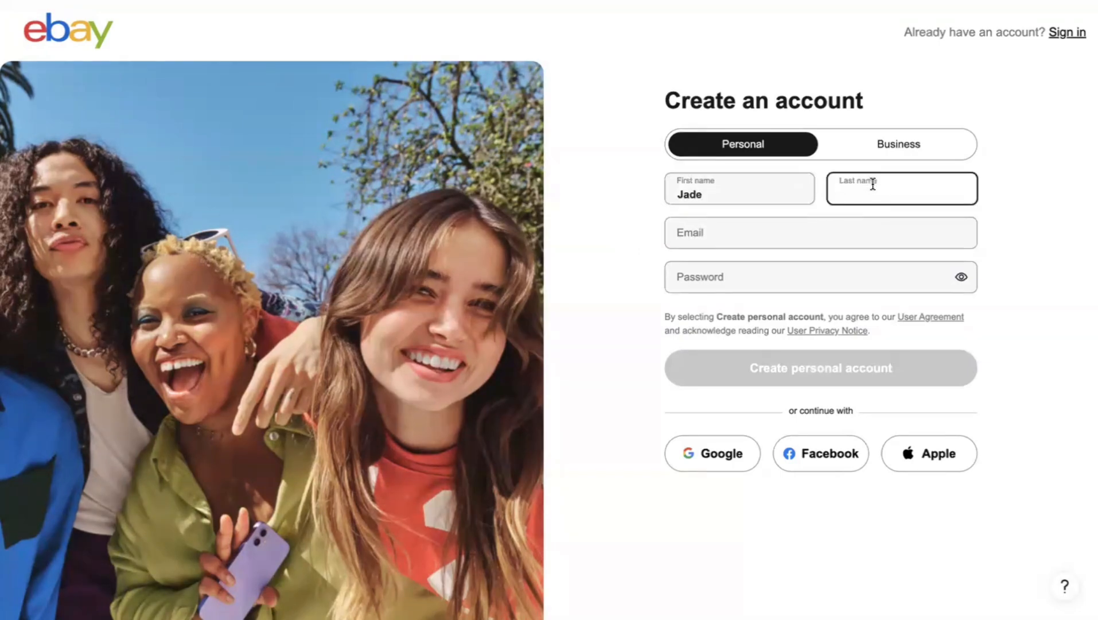
click(772, 232)
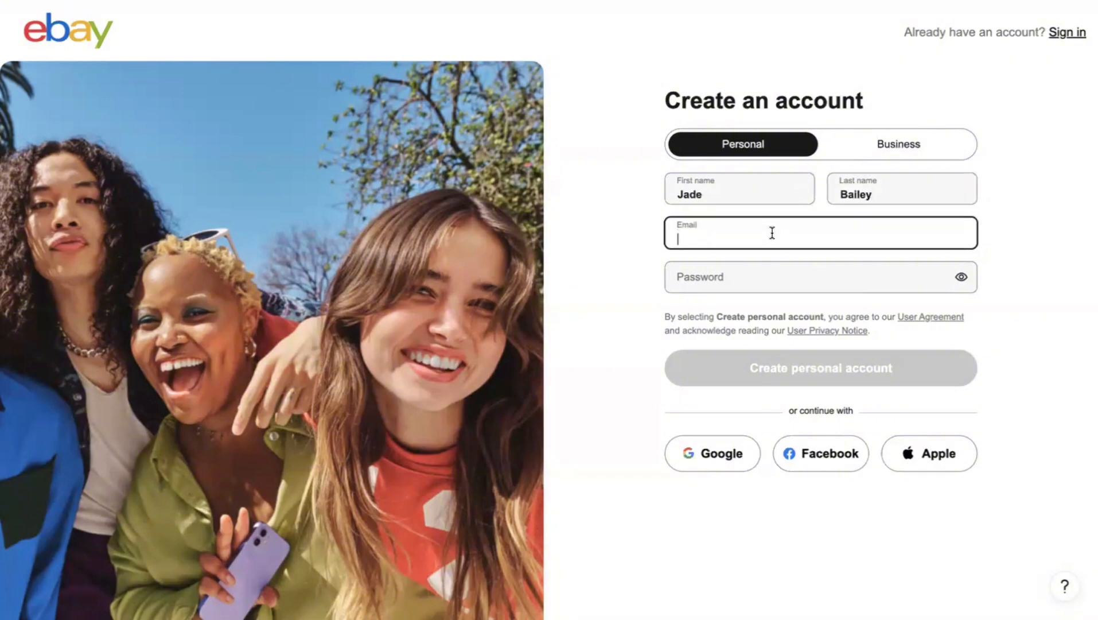
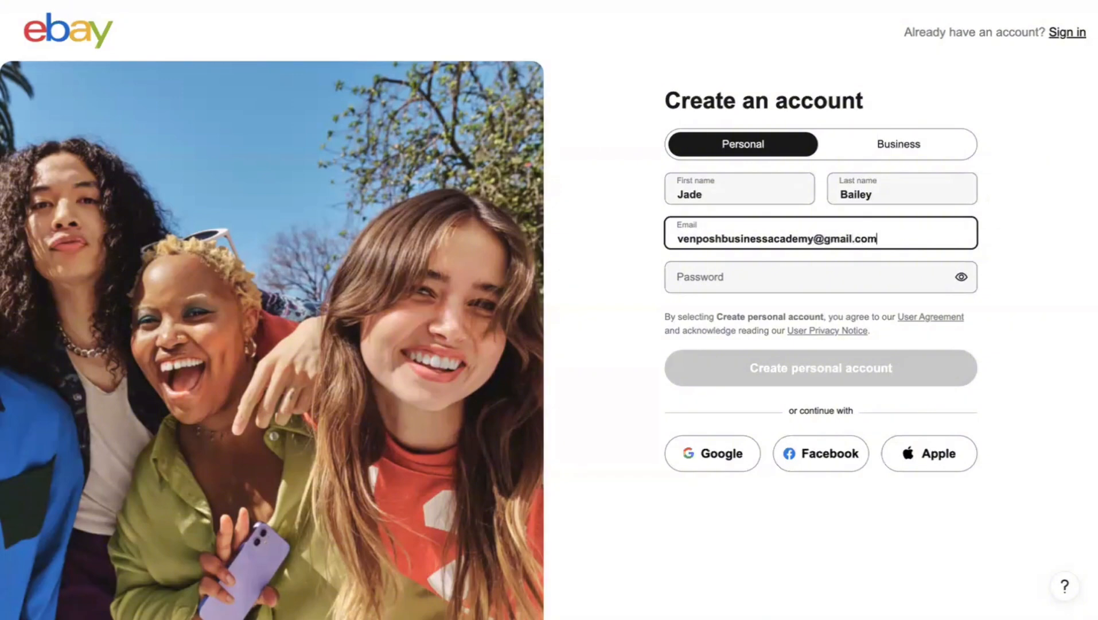
click(748, 273)
text(V)
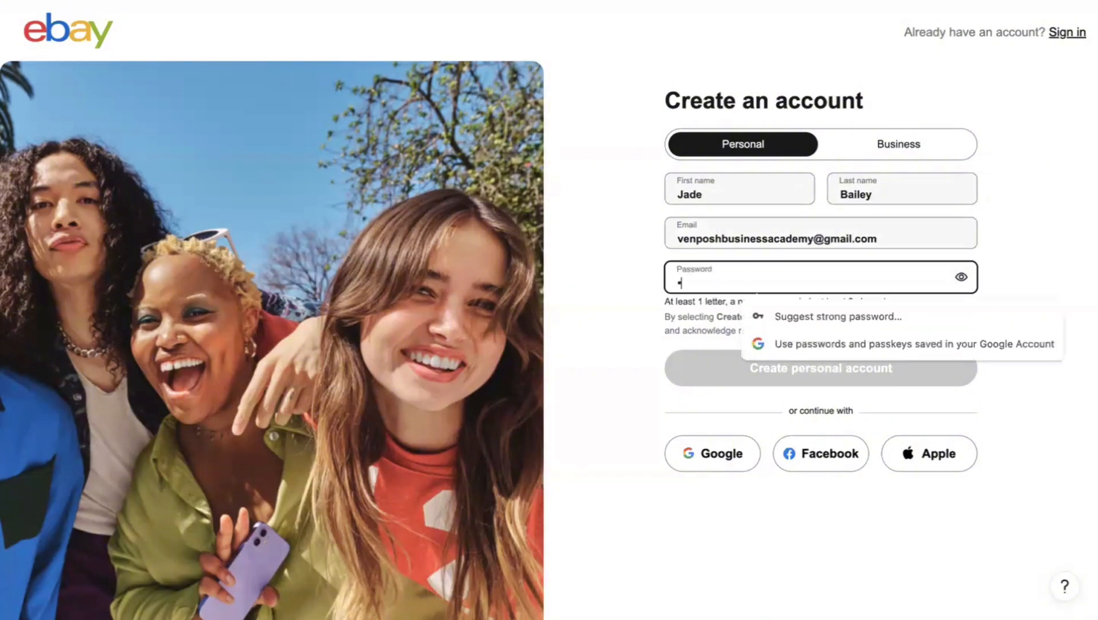
text(*********)
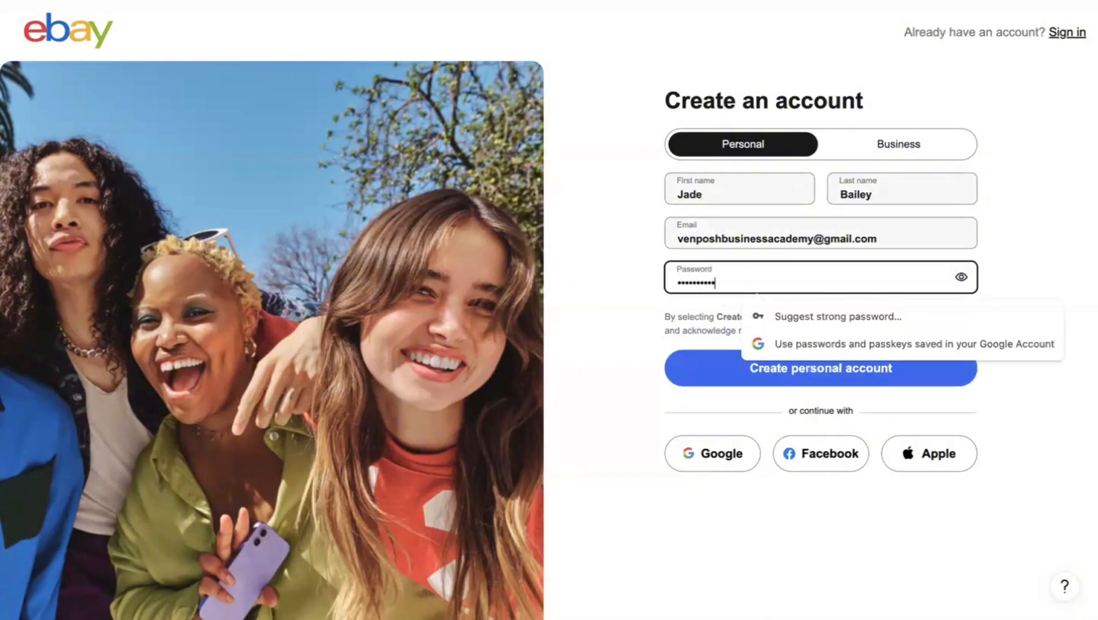
click(716, 372)
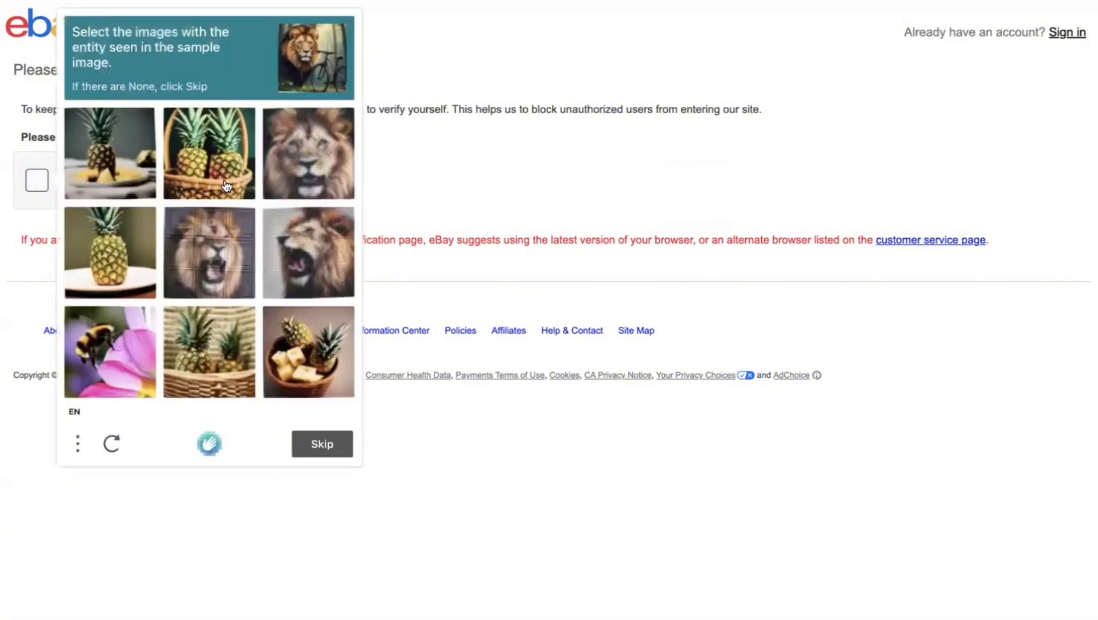
Pass the hCaptcha by selecting the three lion images and verifying
click(324, 161)
click(209, 253)
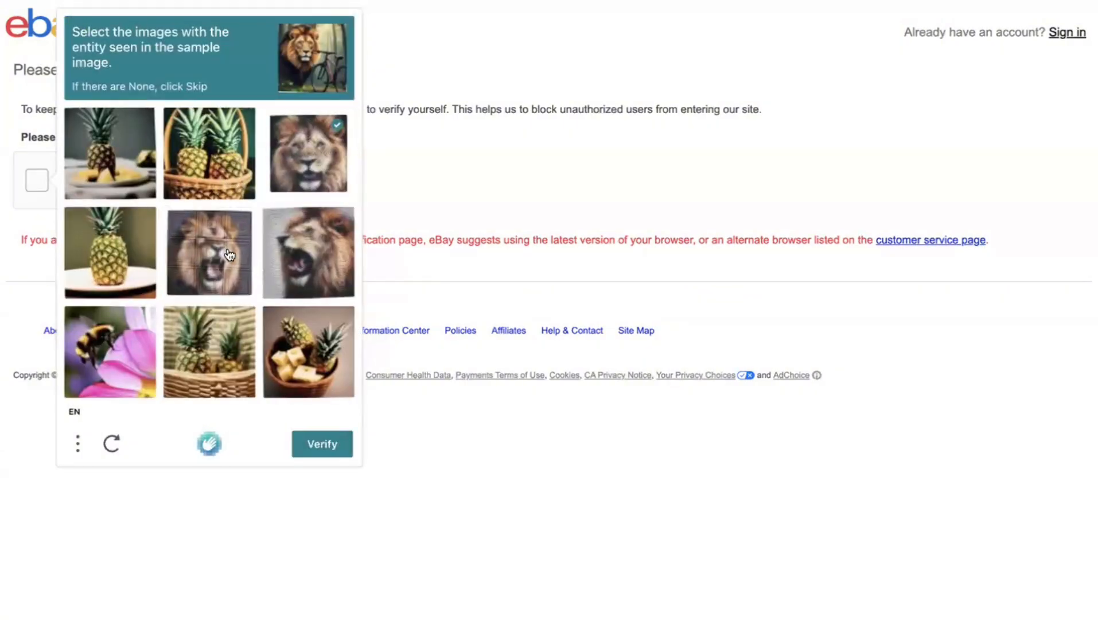
click(309, 253)
click(319, 448)
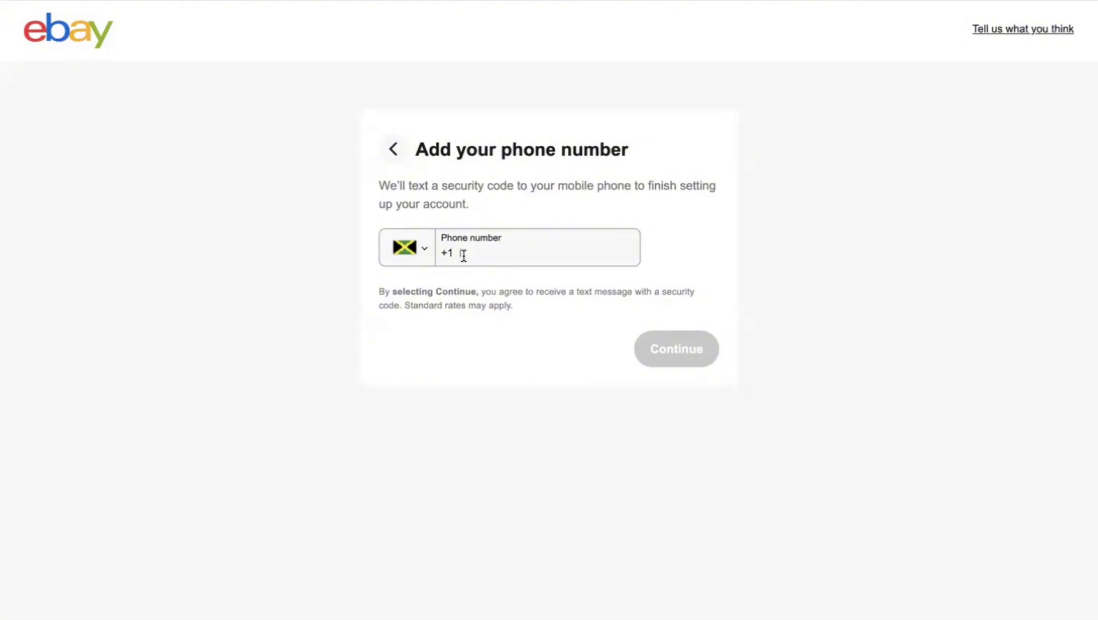
Enter the mobile phone number, remove the extra digit, and submit it for a security code
text(88)
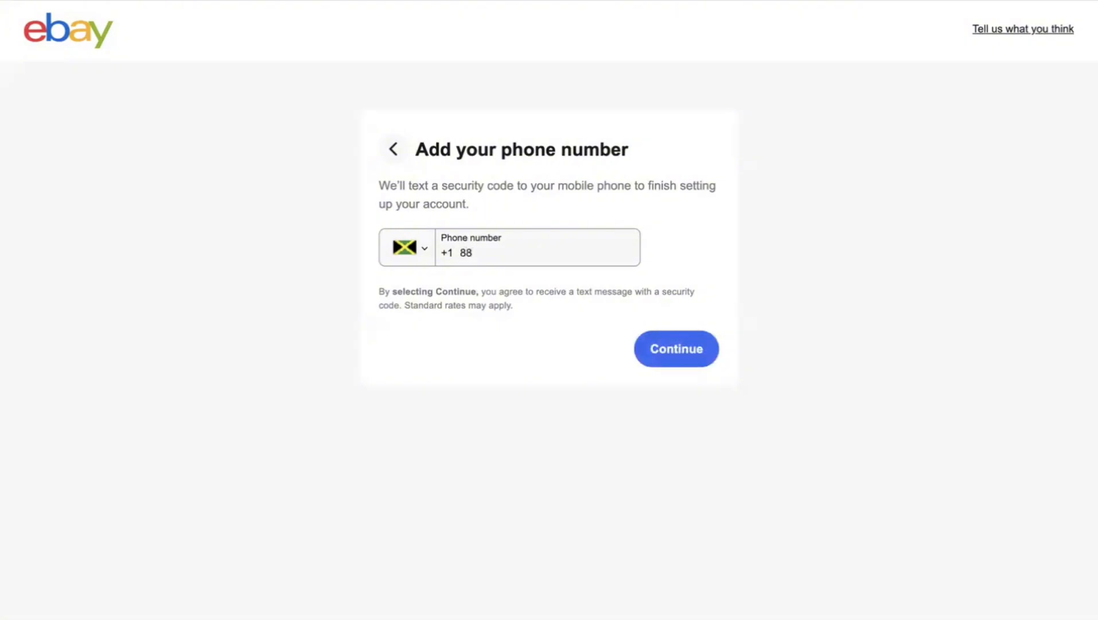
key(BackSpace)
key(BackSpace)
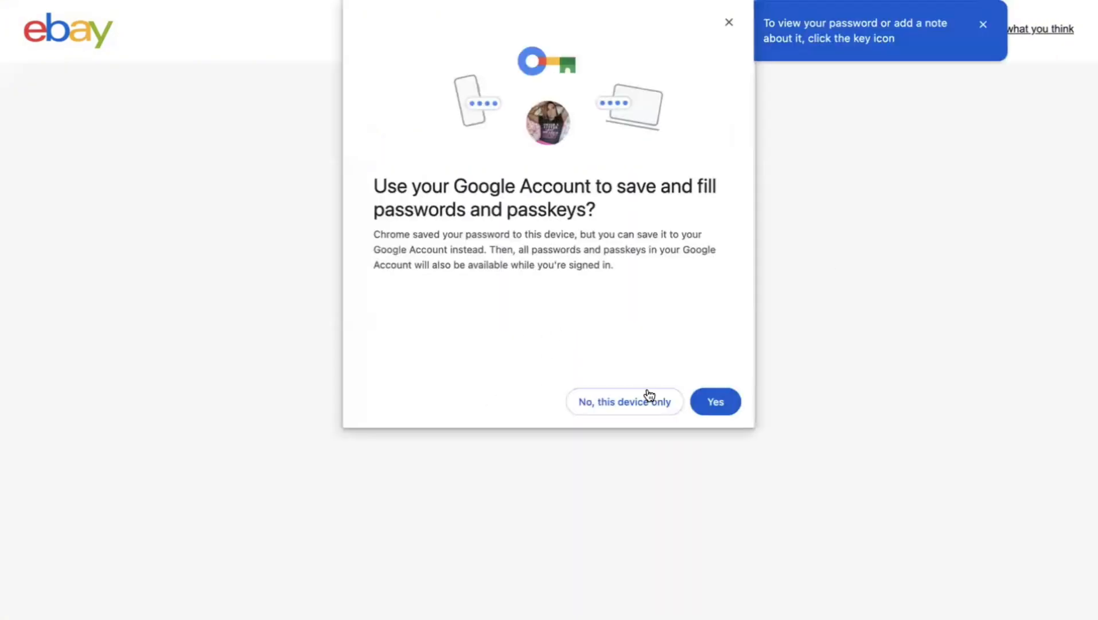
click(715, 404)
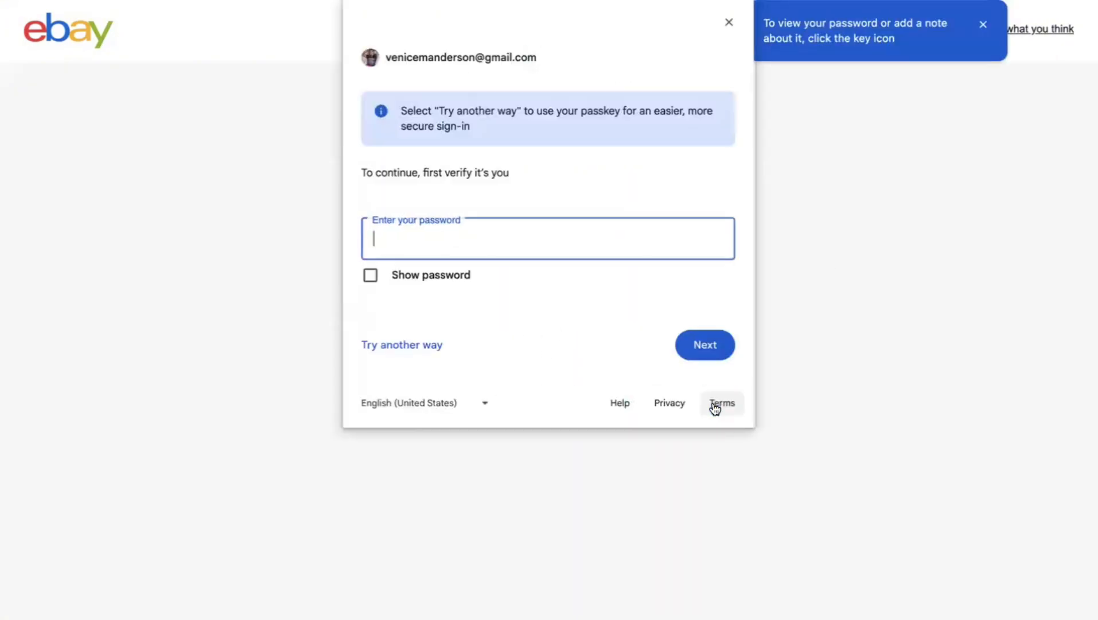
click(411, 349)
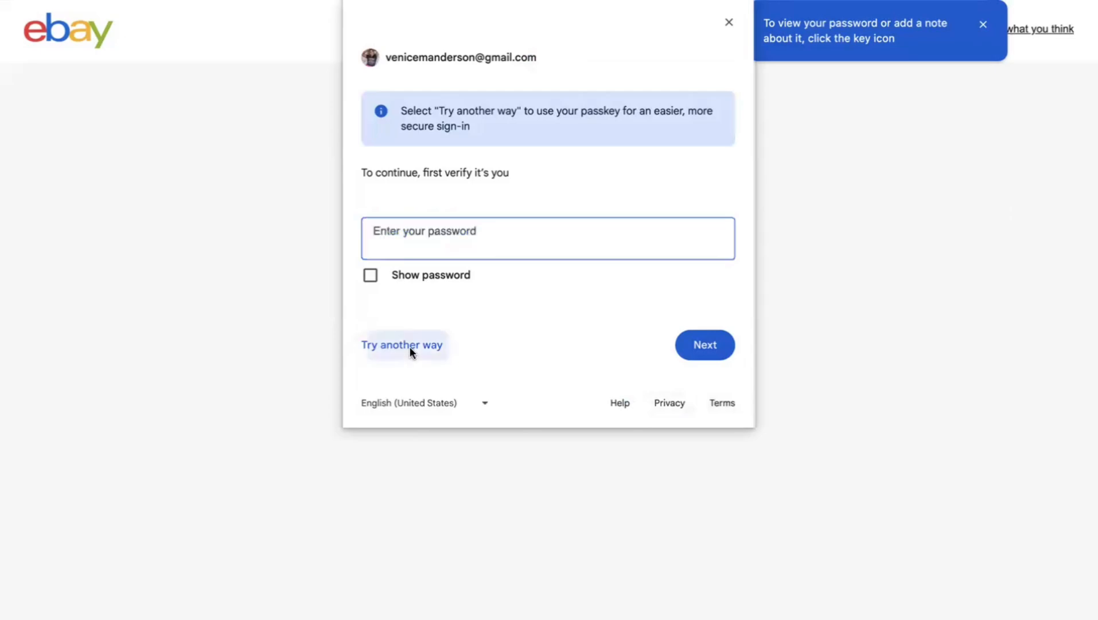
click(729, 22)
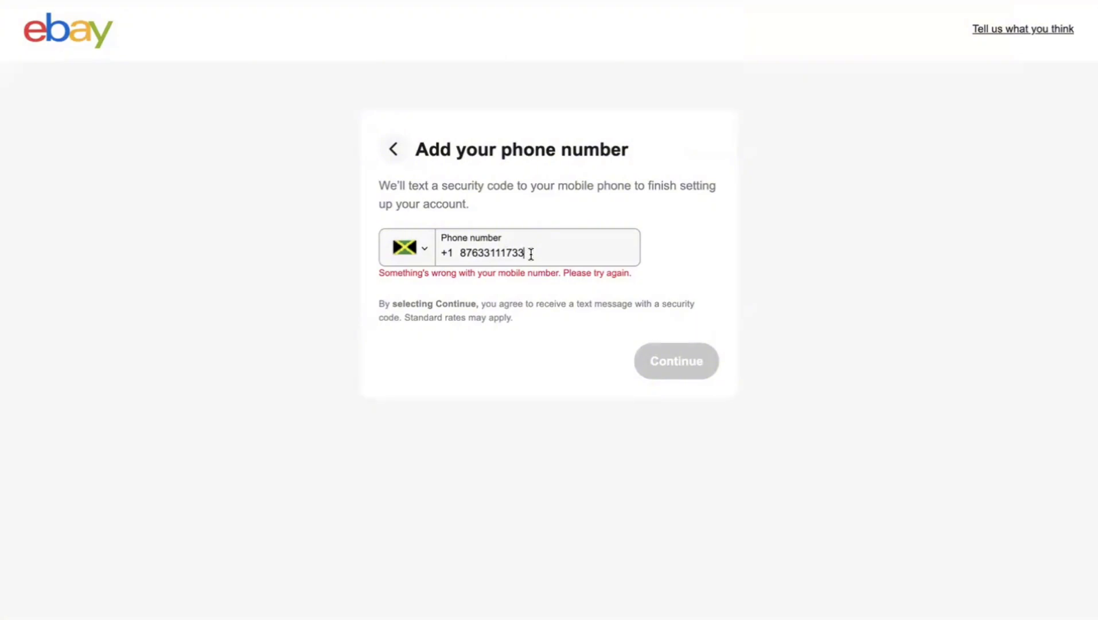
click(502, 252)
key(BackSpace)
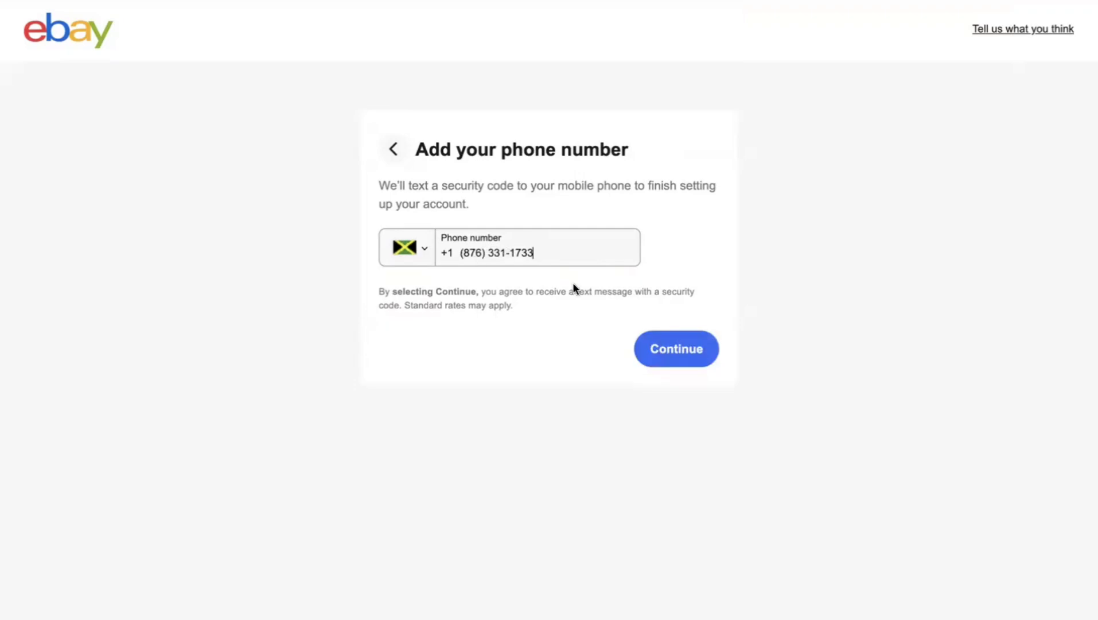
click(657, 350)
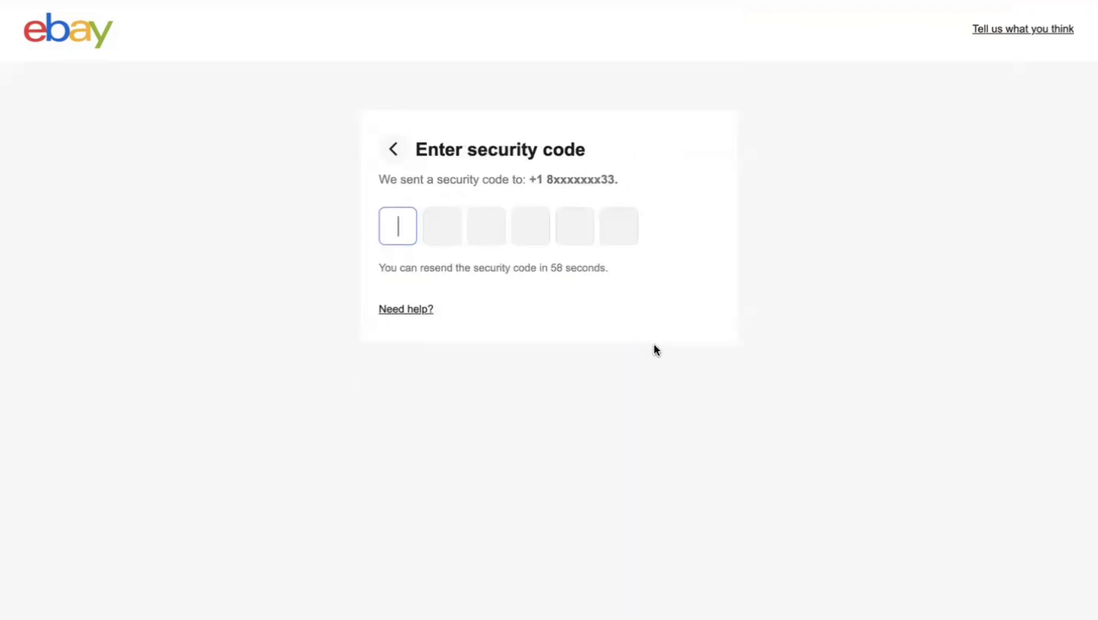
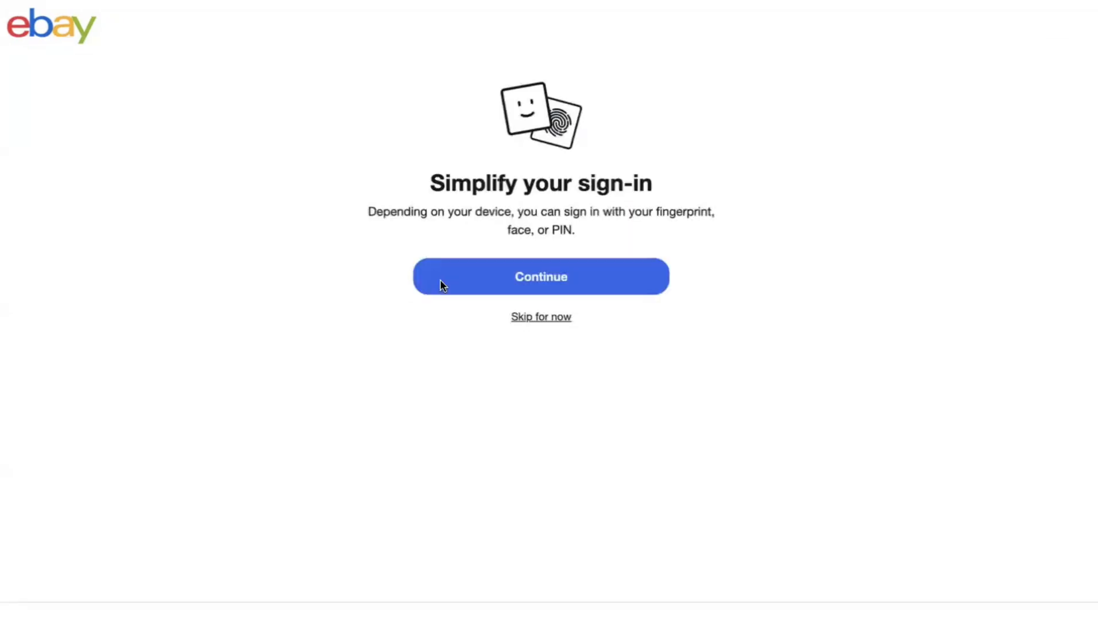
Confirm the account with the six-digit texted code, decline the passkey, and skip sign-in setup
click(551, 280)
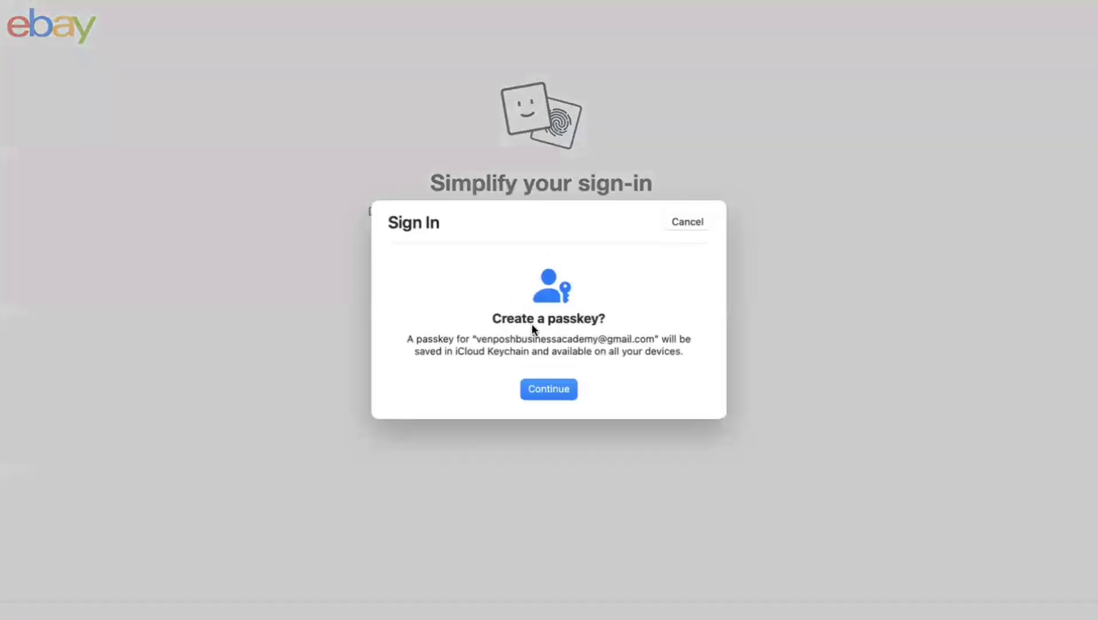
click(680, 218)
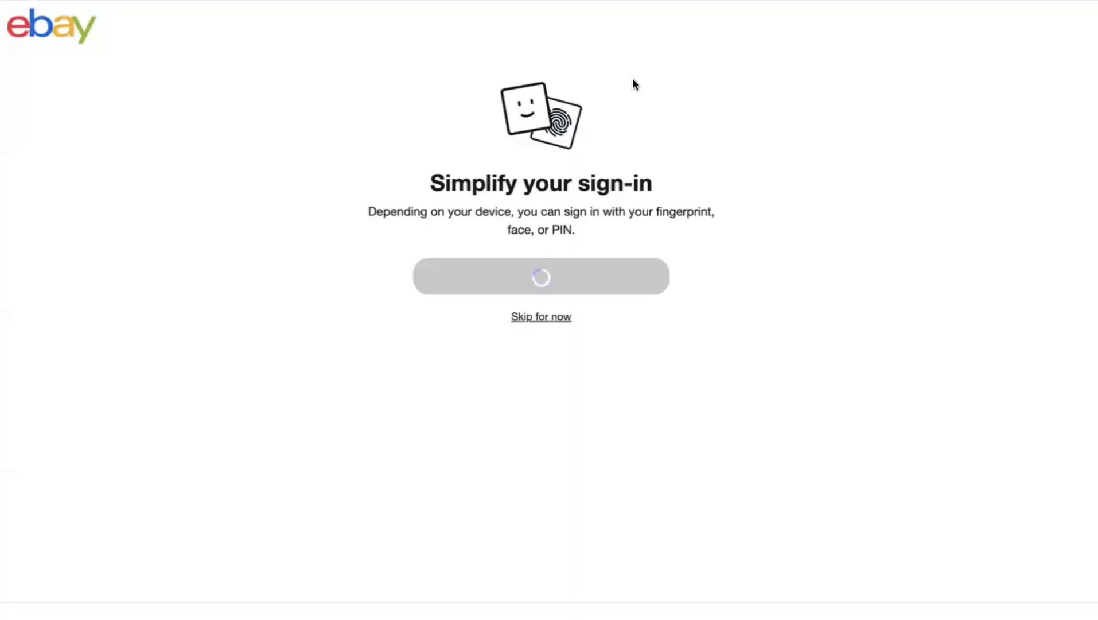
click(551, 316)
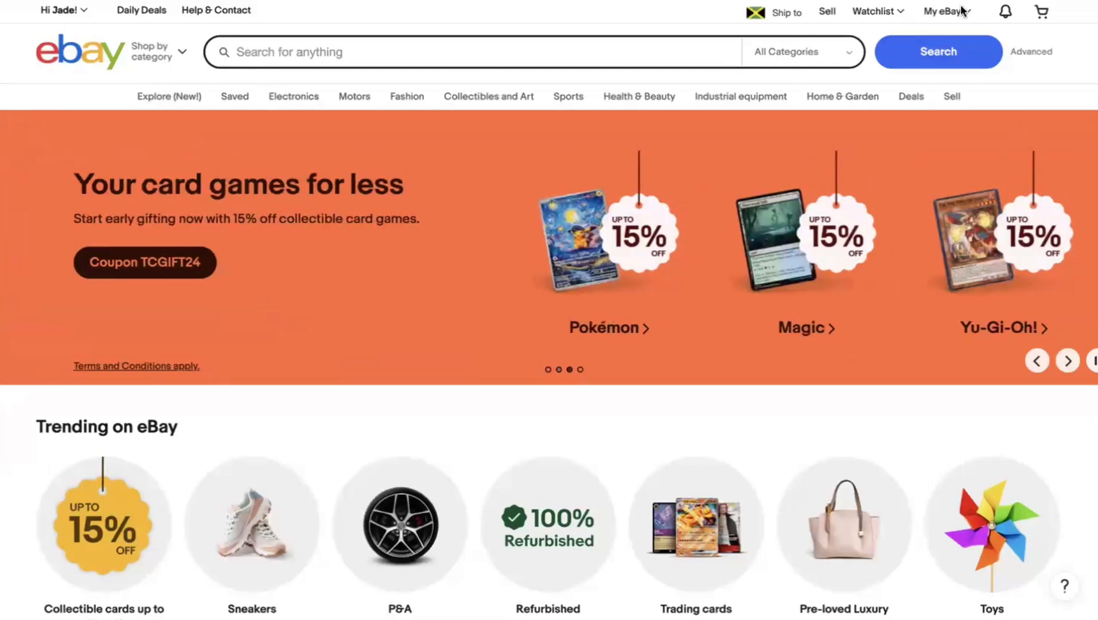
mouse_move(964, 11)
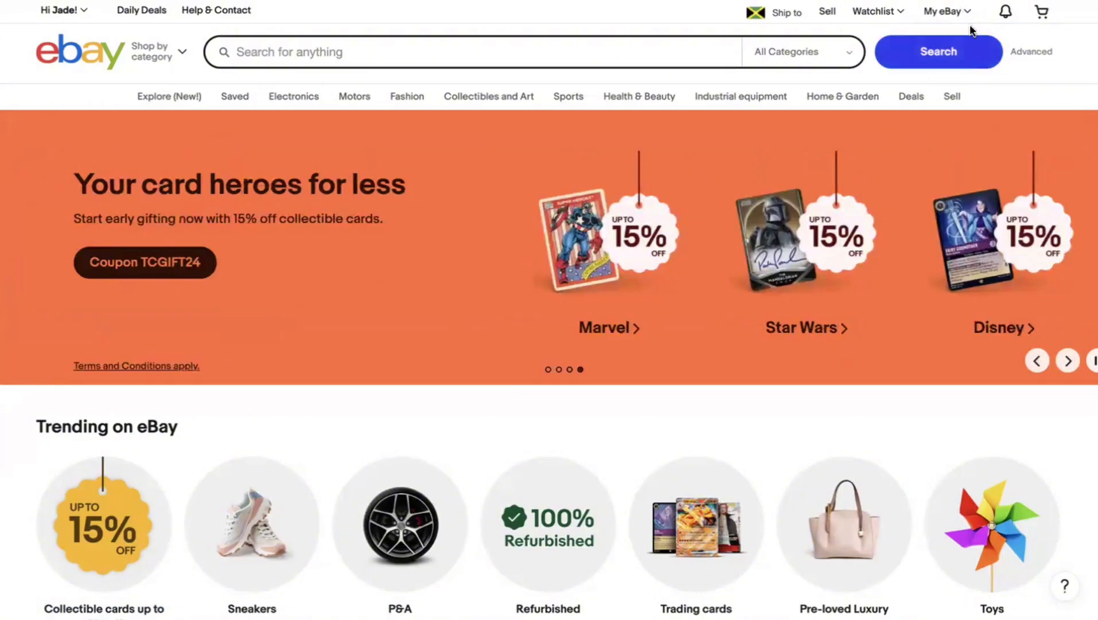
Open the selling area and fill in the street address, second address line and city
click(937, 194)
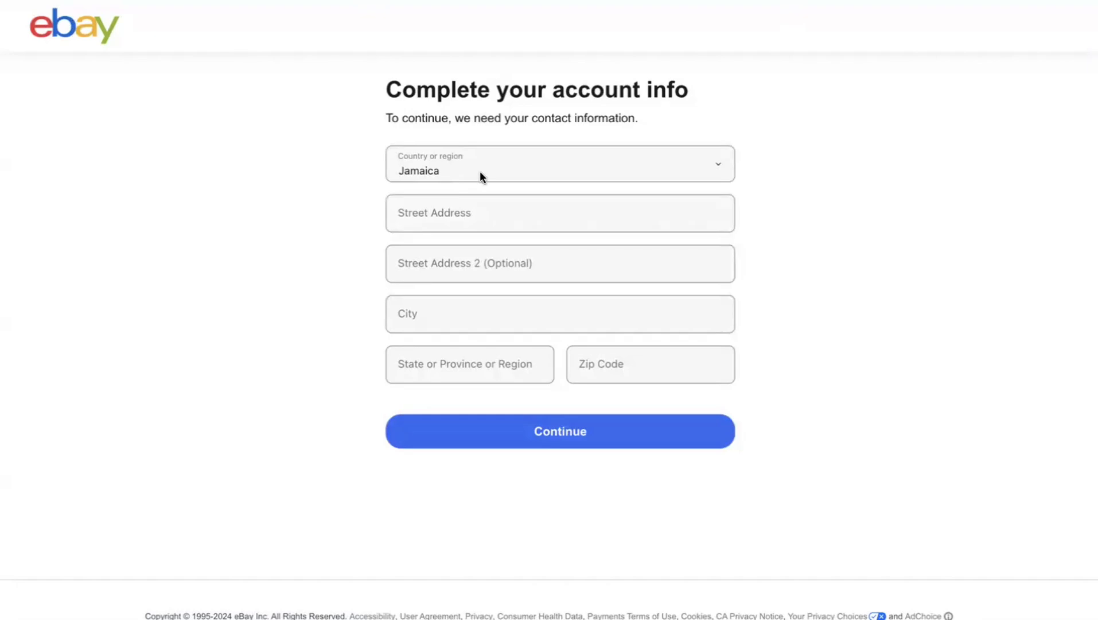
click(458, 220)
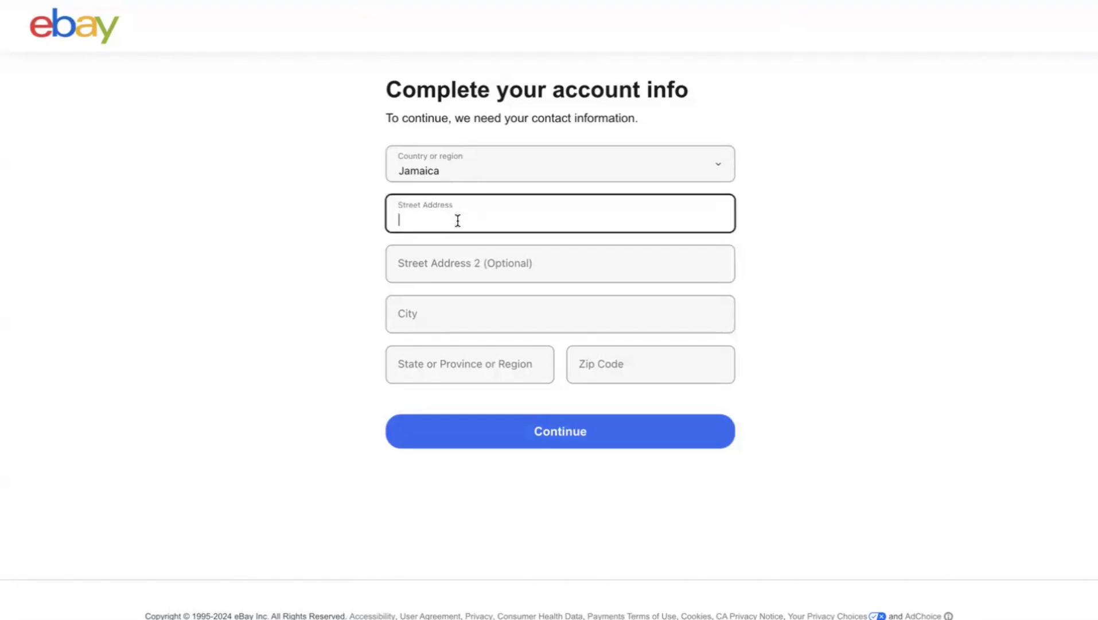
click(444, 262)
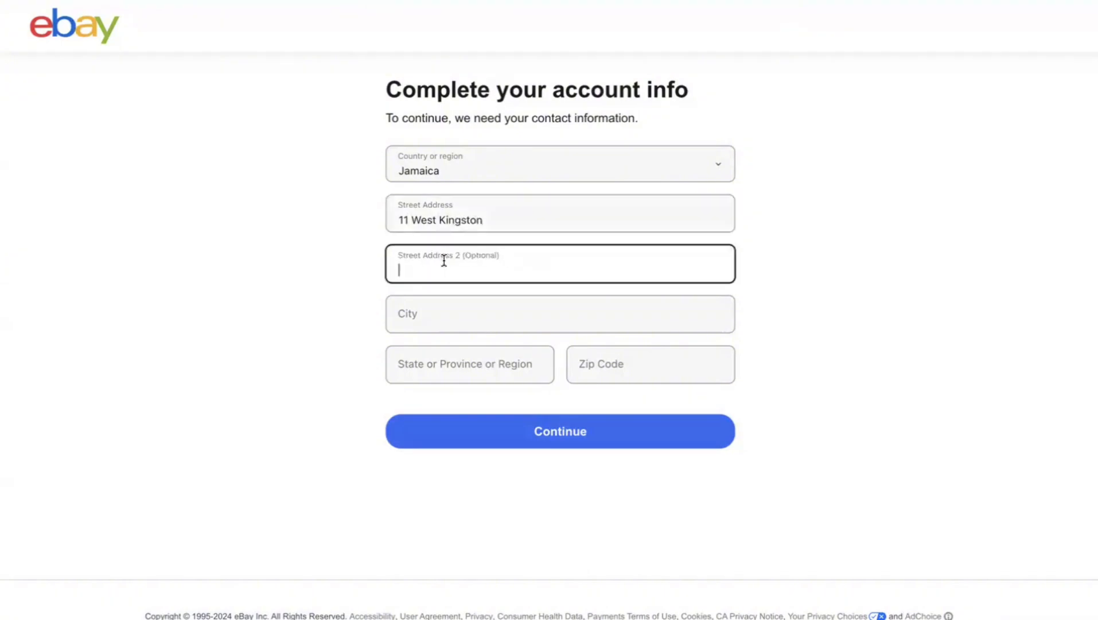
text(Kingston)
click(450, 310)
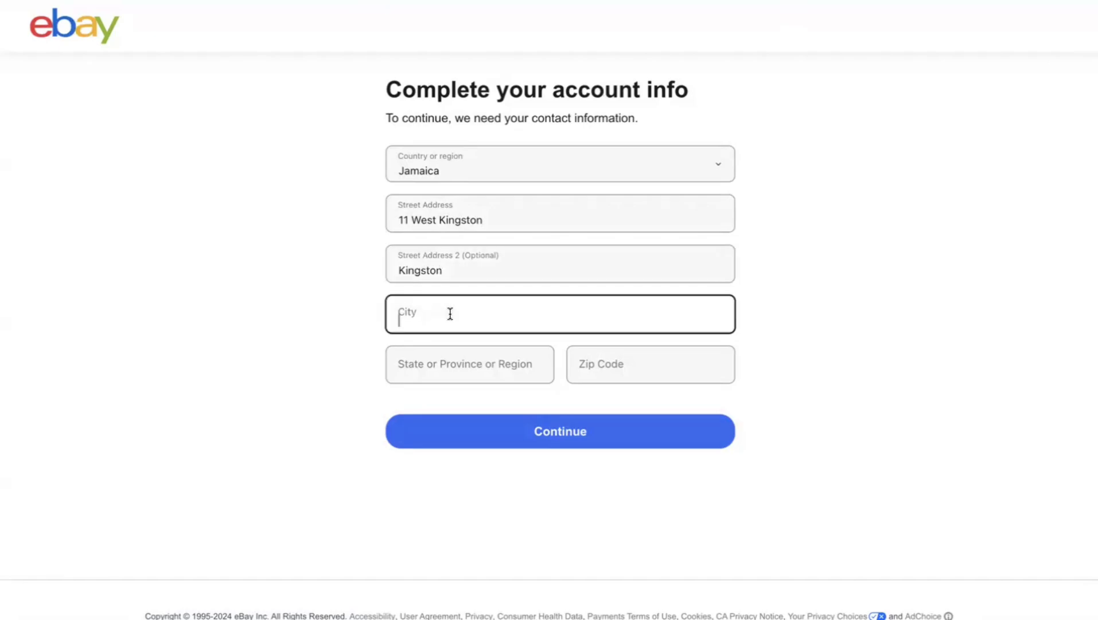
text(Kingston)
Set the state to Jamaica and zip code to 00000, then submit the contact address
click(450, 366)
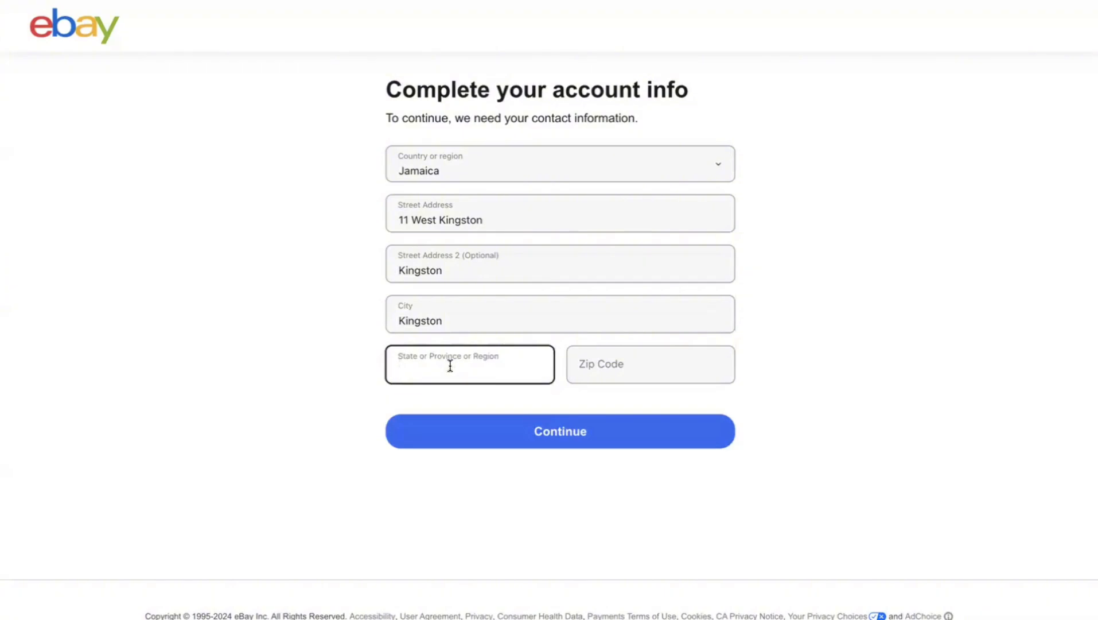
text(00000)
click(638, 375)
text(00000)
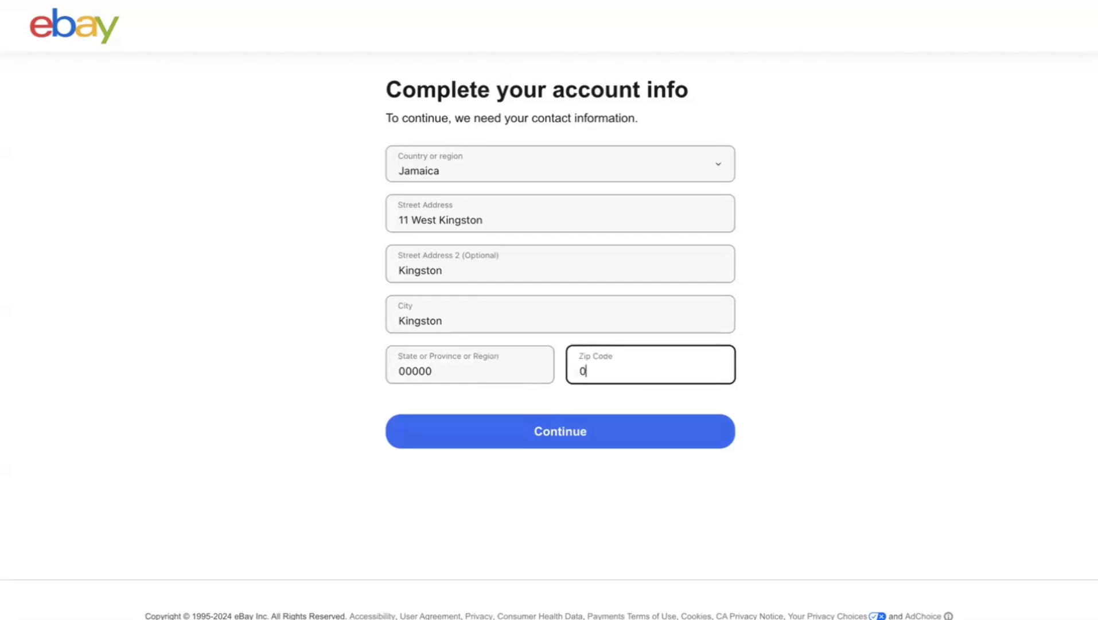
click(464, 373)
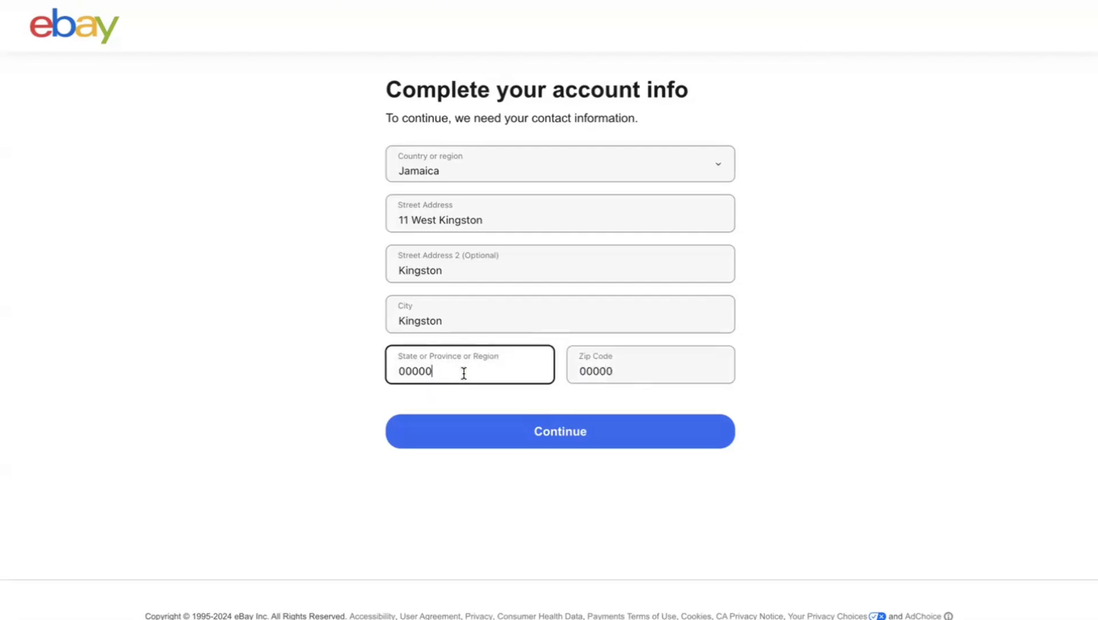
key(BackSpace)
key(BackSpace)
key(BackSpace)
key(BackSpace)
key(BackSpace)
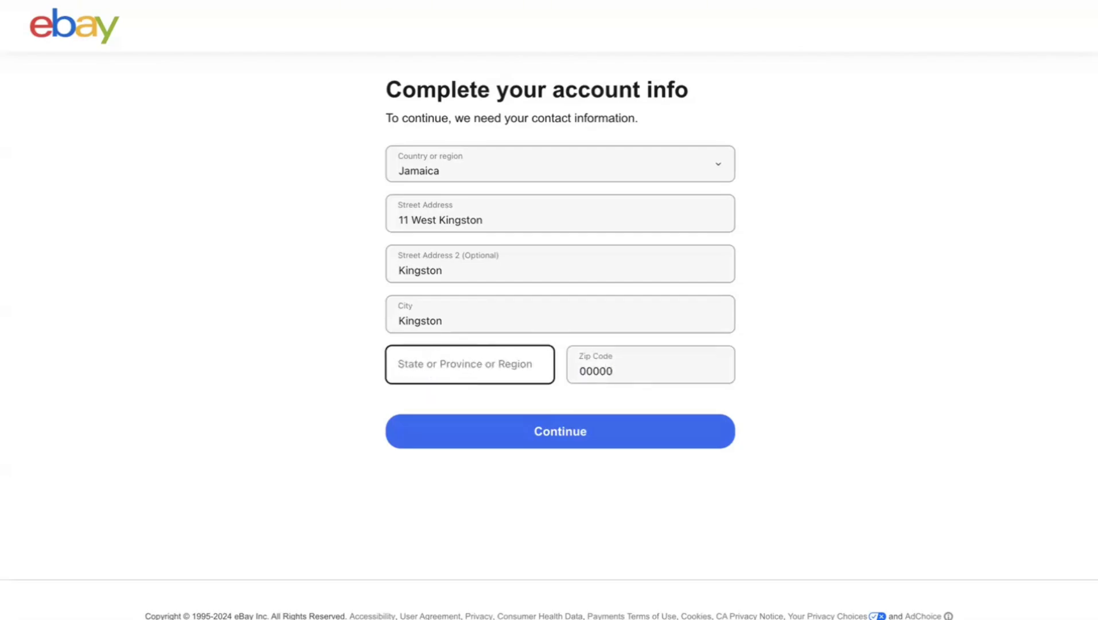
text(Jamaica)
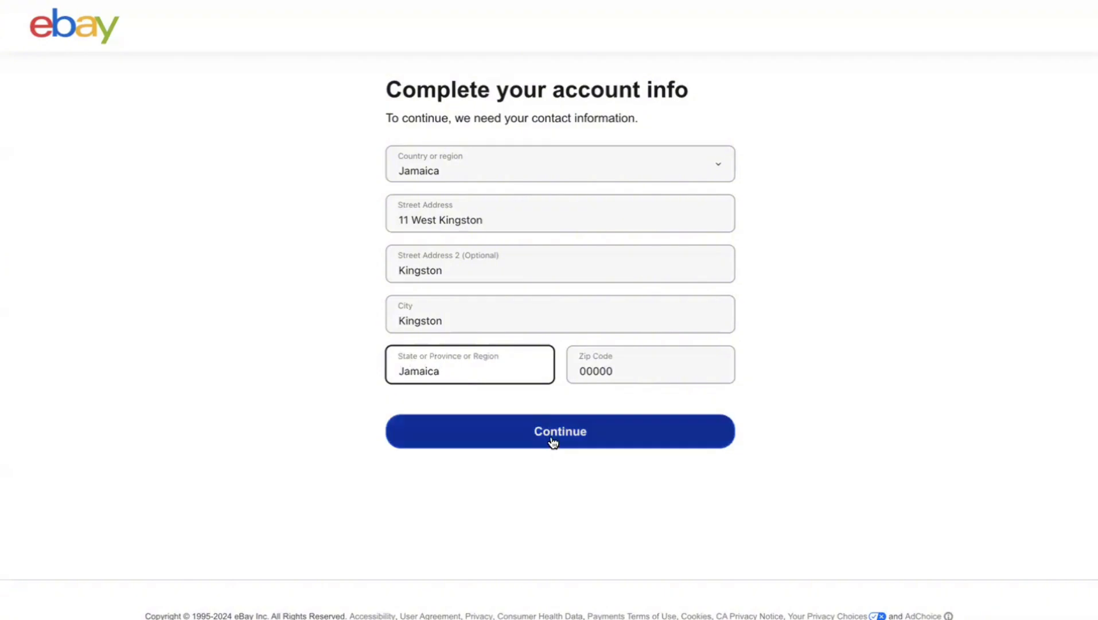
click(553, 440)
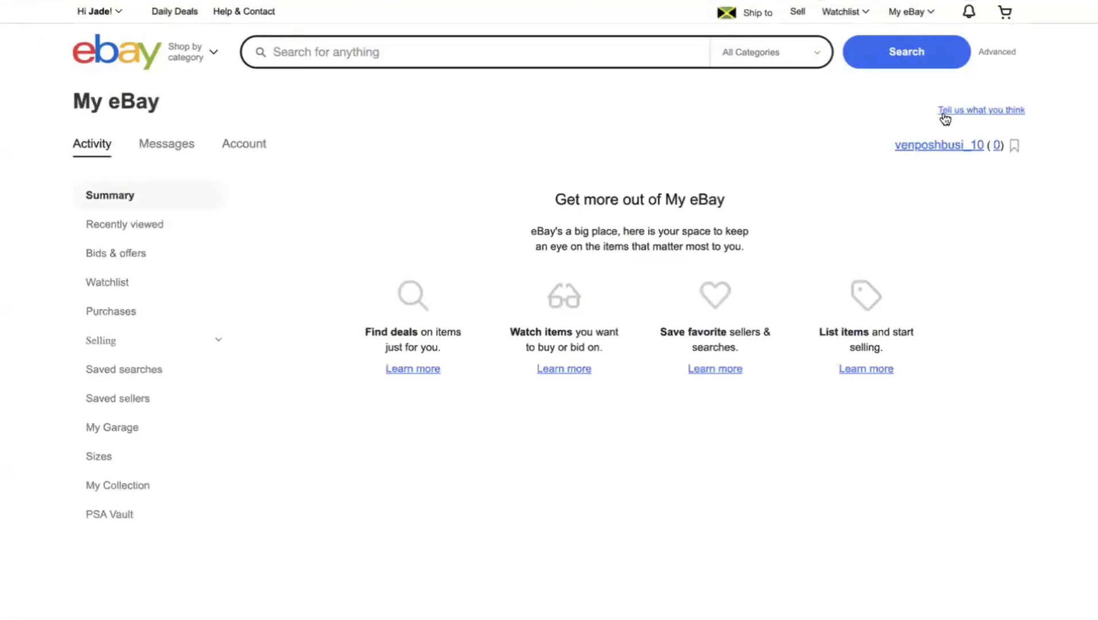
Open Selling from My eBay, choose List an item, and enter 'toaster oven' as the item
mouse_move(924, 13)
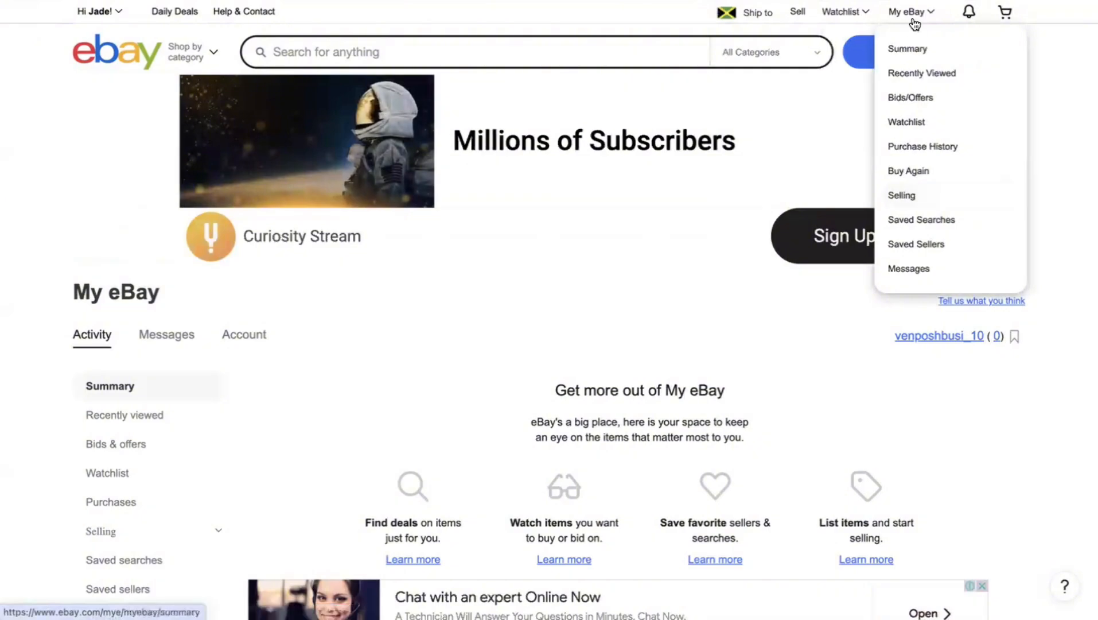
click(902, 195)
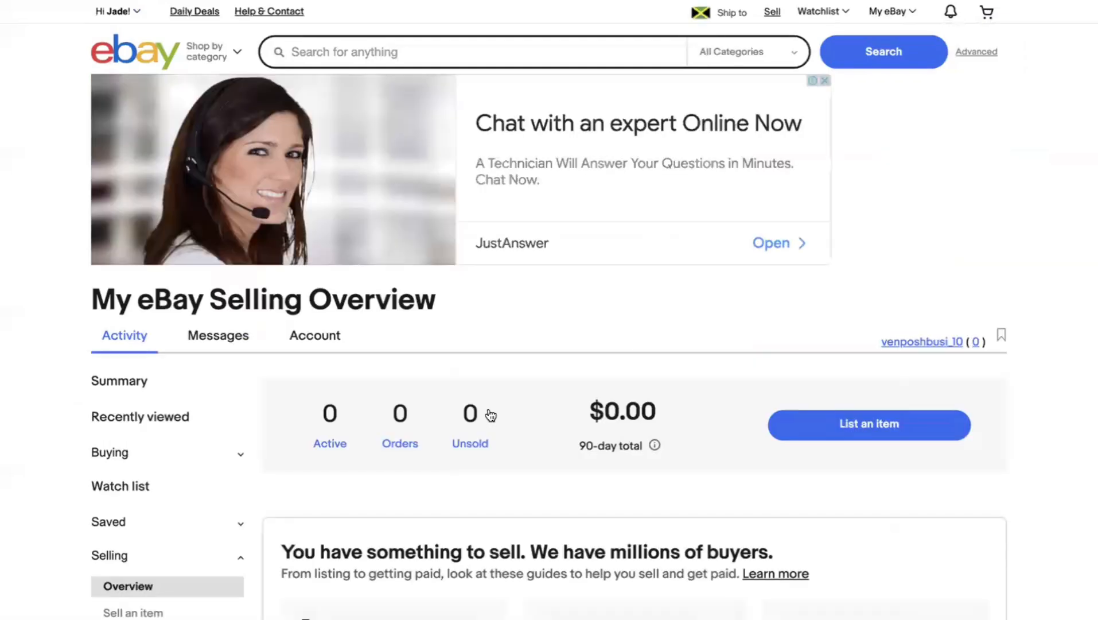
scroll(491, 415, down, 2)
scroll(490, 416, down, 1)
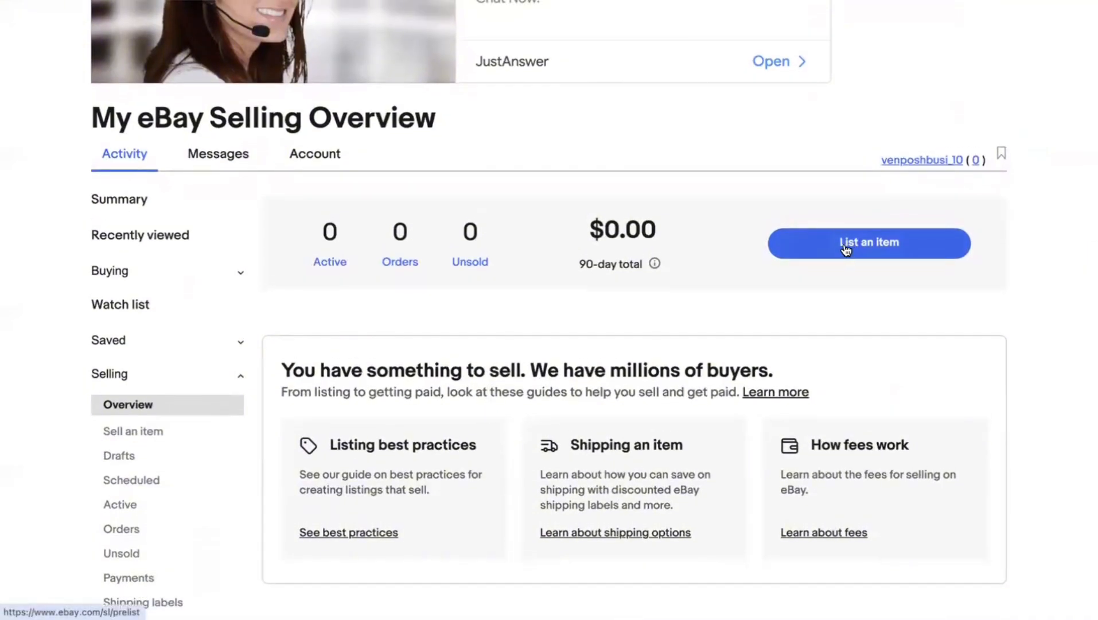
click(846, 247)
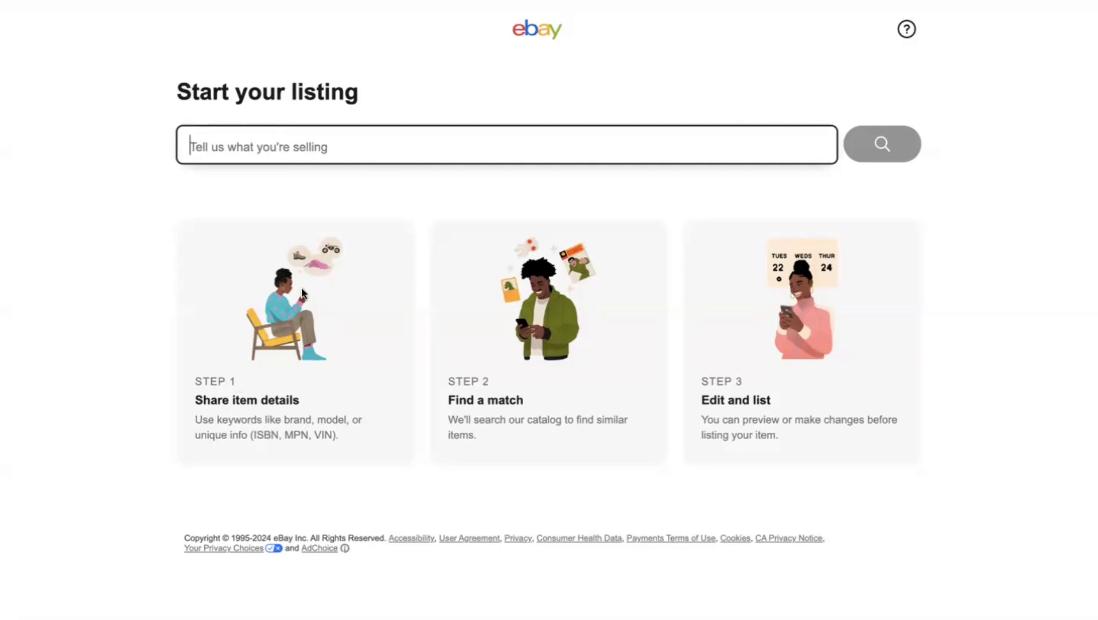
text(t)
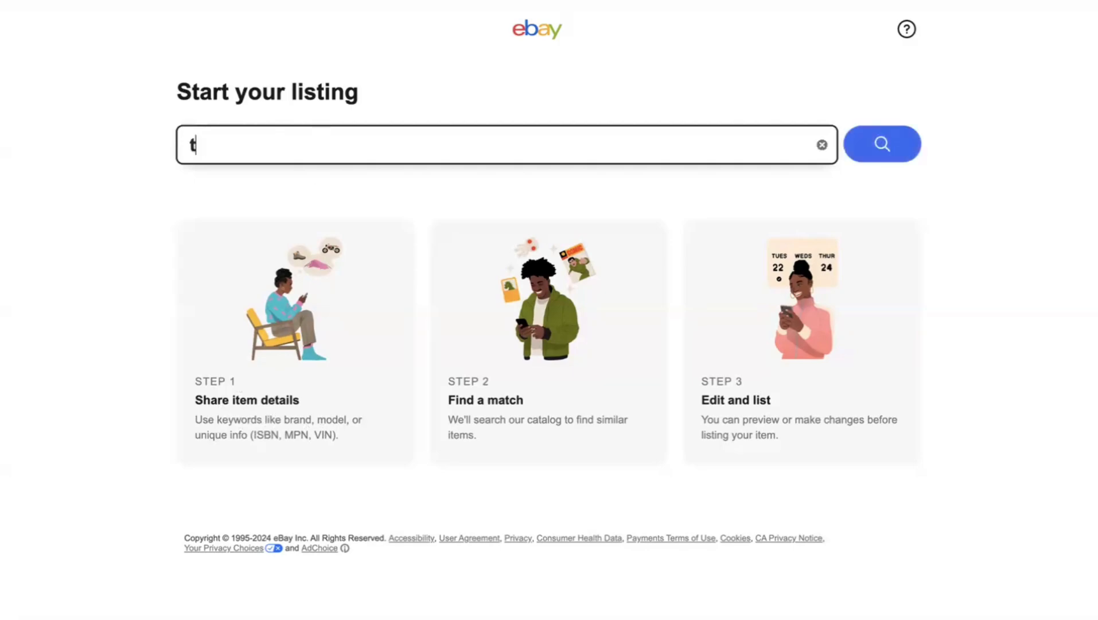
text(oaster oven)
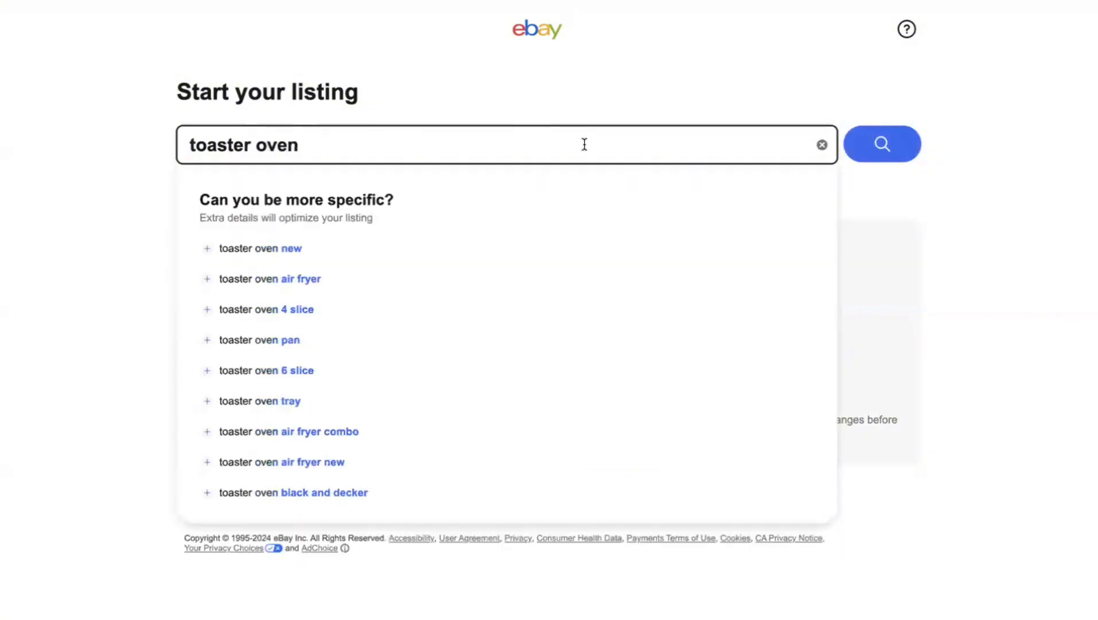
Search the catalog for 'toaster oven', then return to the Start your listing page
click(881, 144)
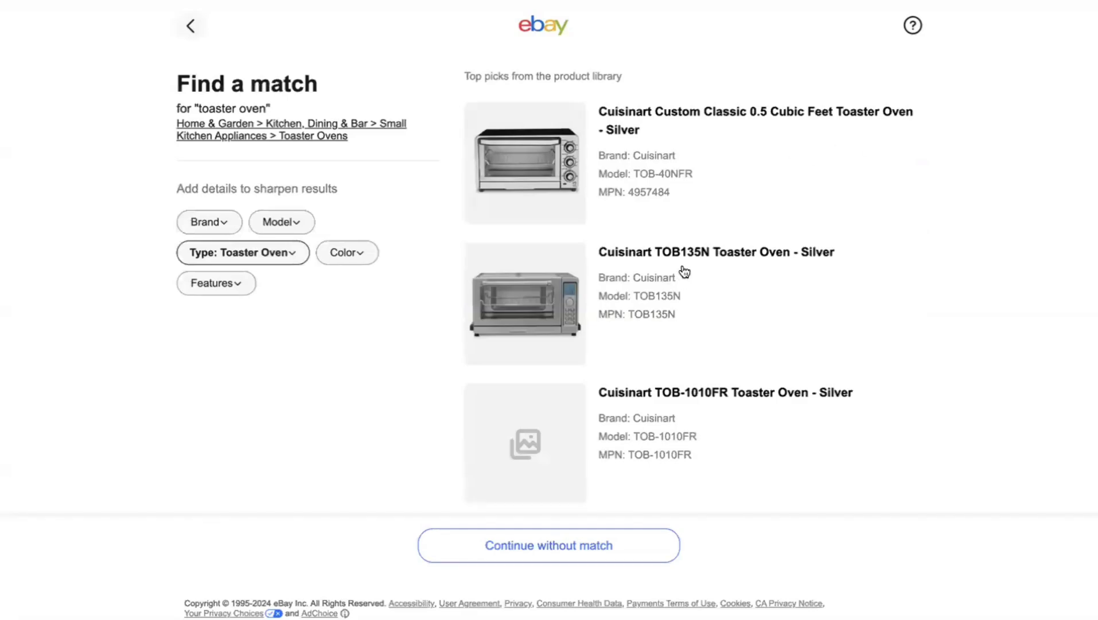
scroll(684, 271, down, 1)
scroll(685, 271, up, 1)
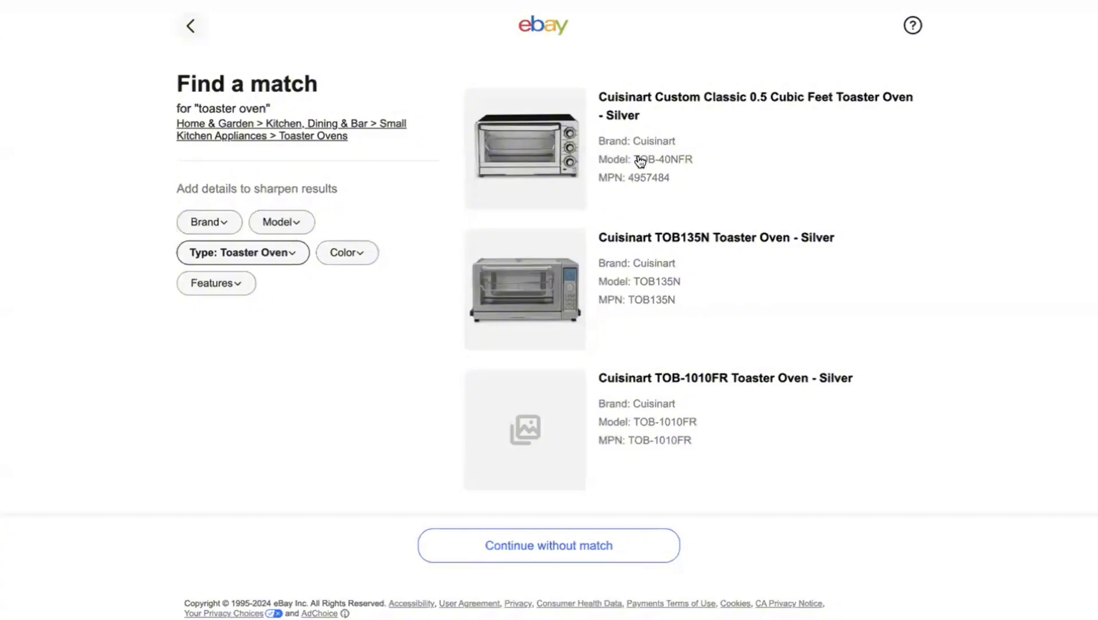
mouse_move(57, 11)
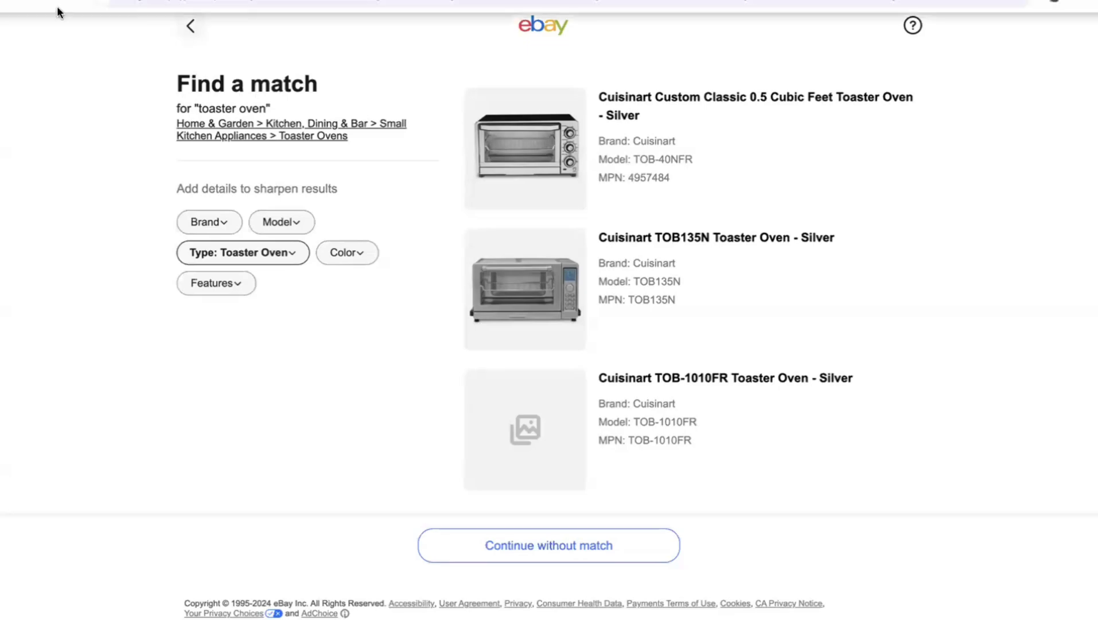
click(21, 8)
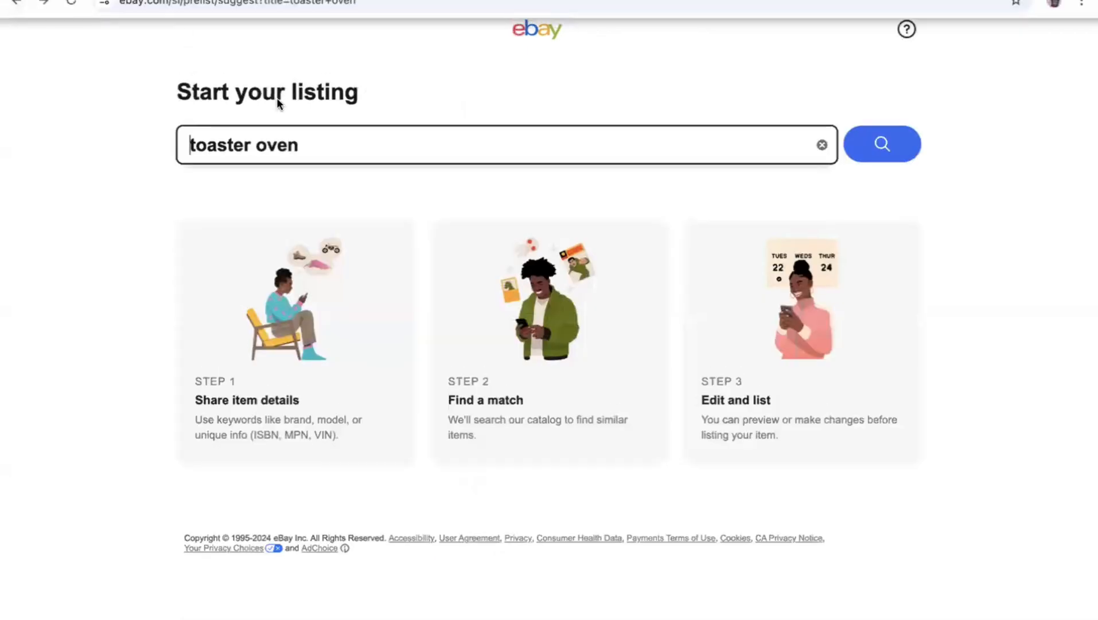
Replace the search text with 'air fryers' and run the catalog search
click(309, 145)
key(ctrl+a)
text(a)
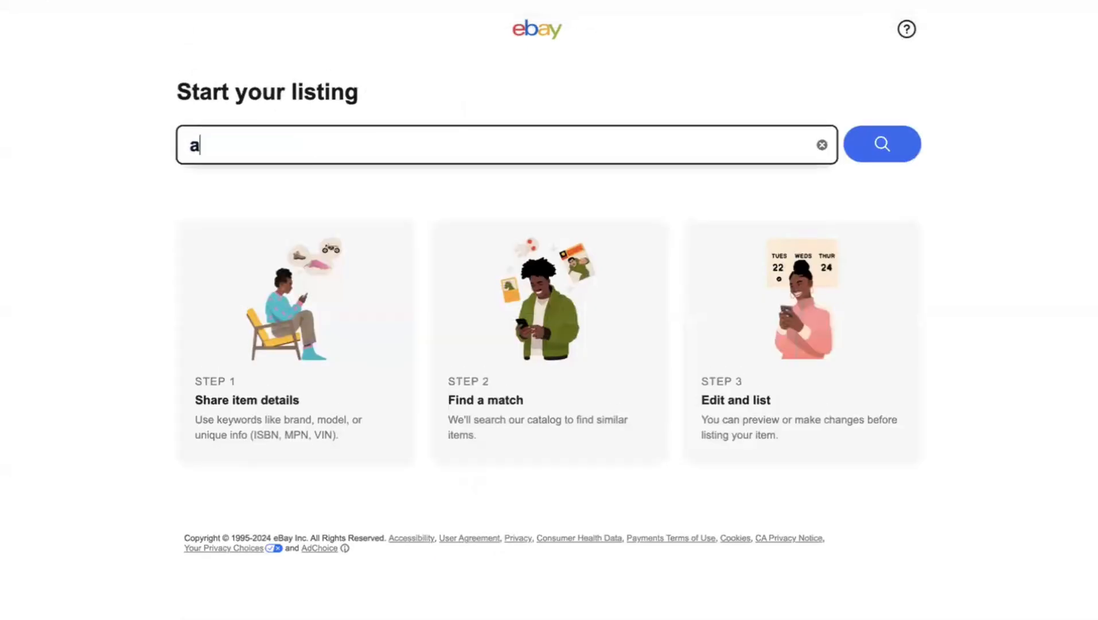
text(ir fyers)
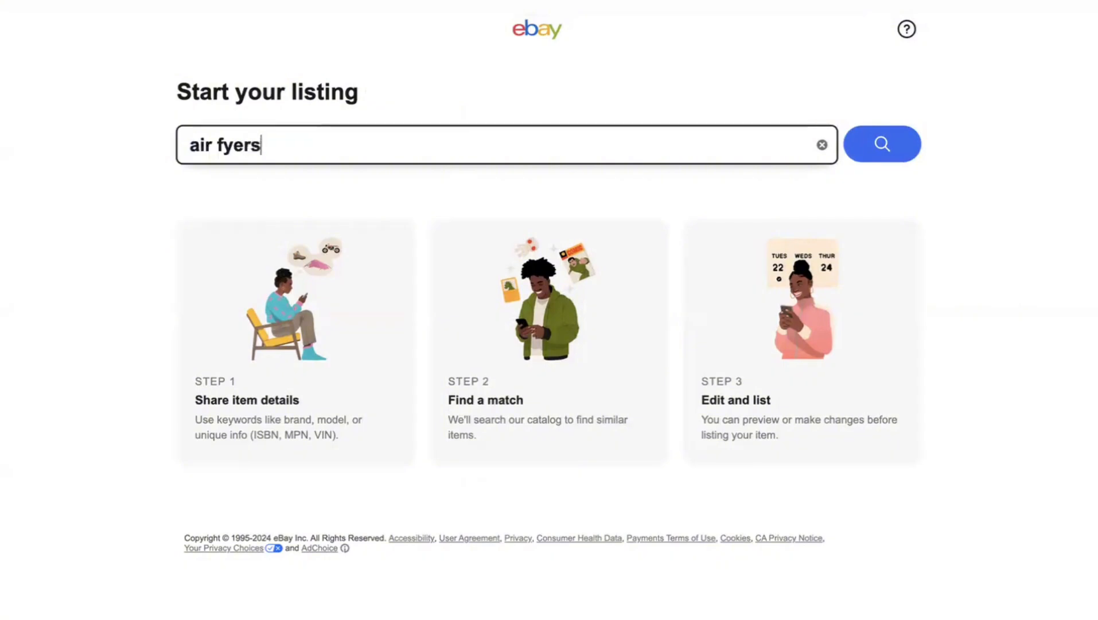
key(Left)
key(Left)
key(Left)
key(Left)
text(r)
click(880, 148)
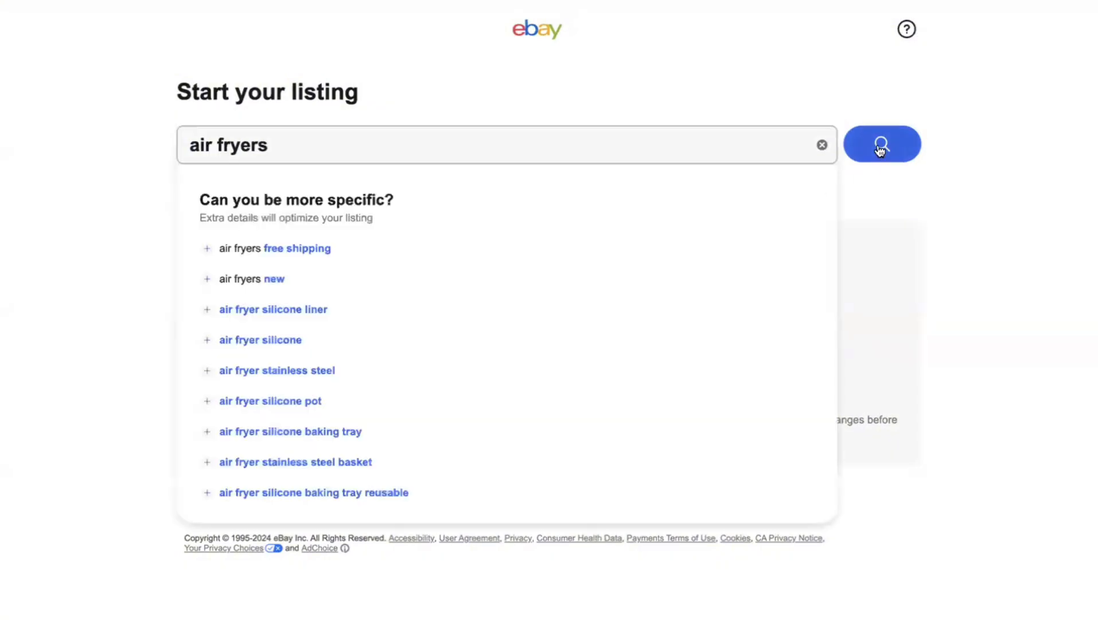
click(881, 148)
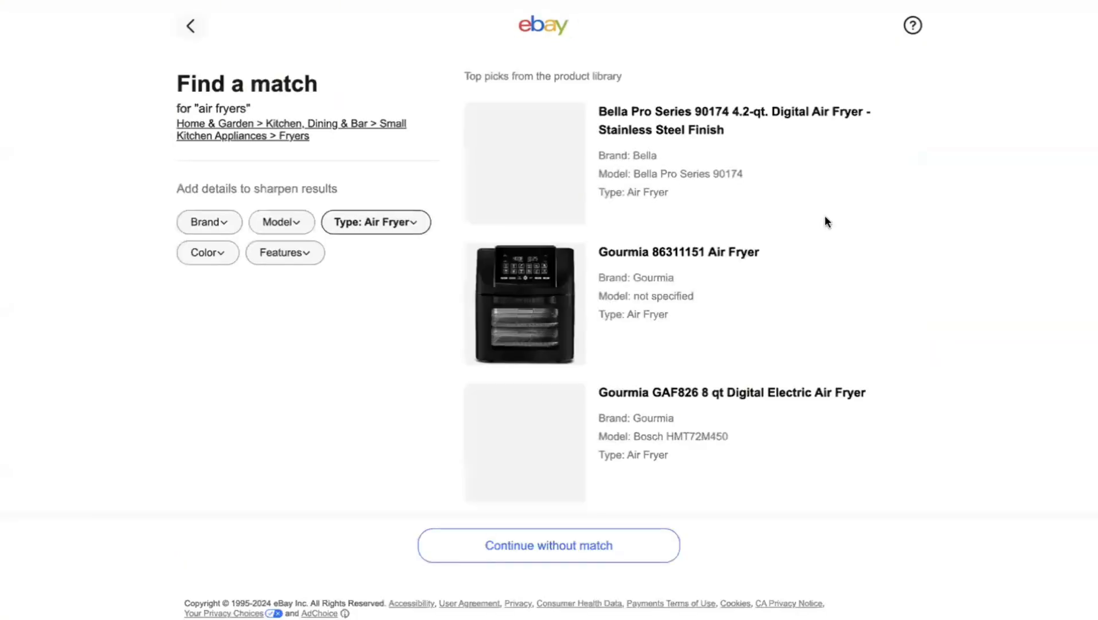
Match the Gourmia GAF826 8 qt air fryer, set condition to New, and continue
scroll(825, 222, down, 3)
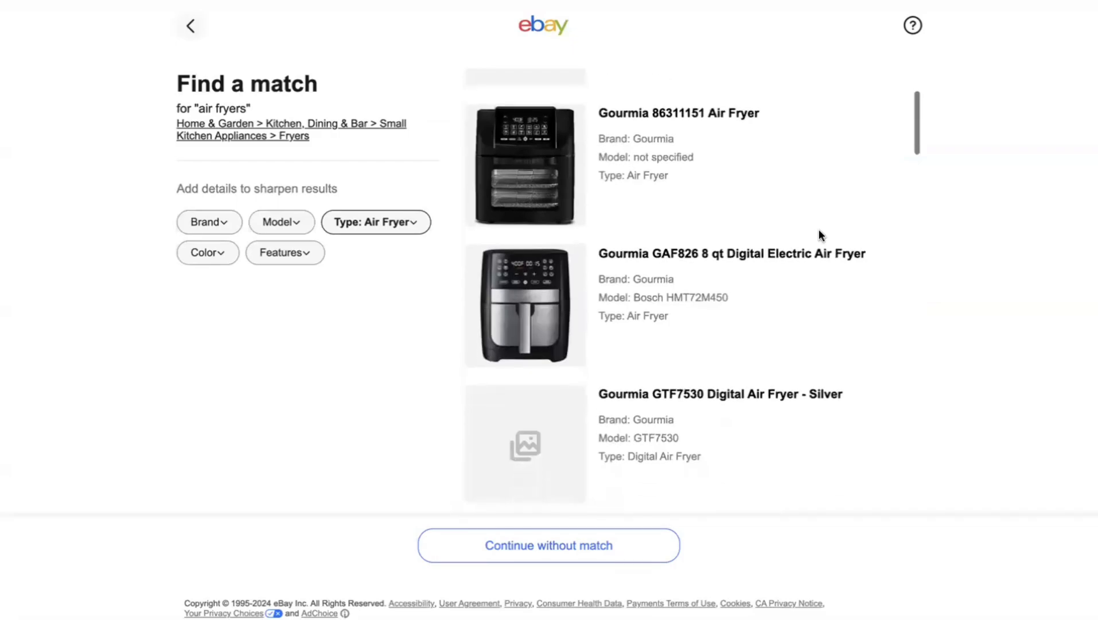
scroll(819, 231, down, 2)
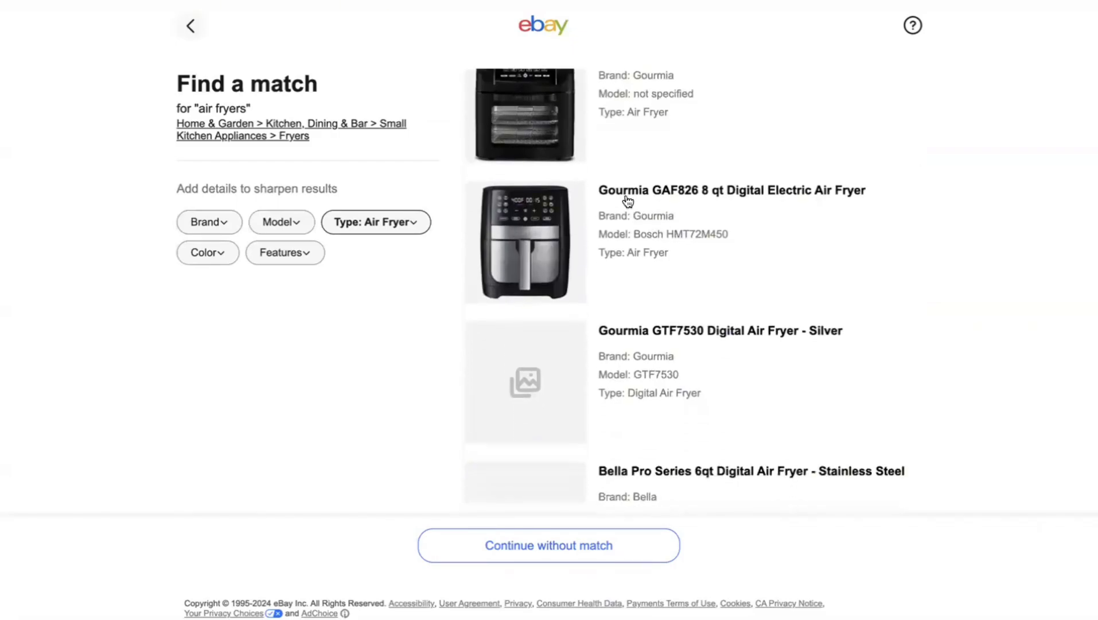
click(681, 195)
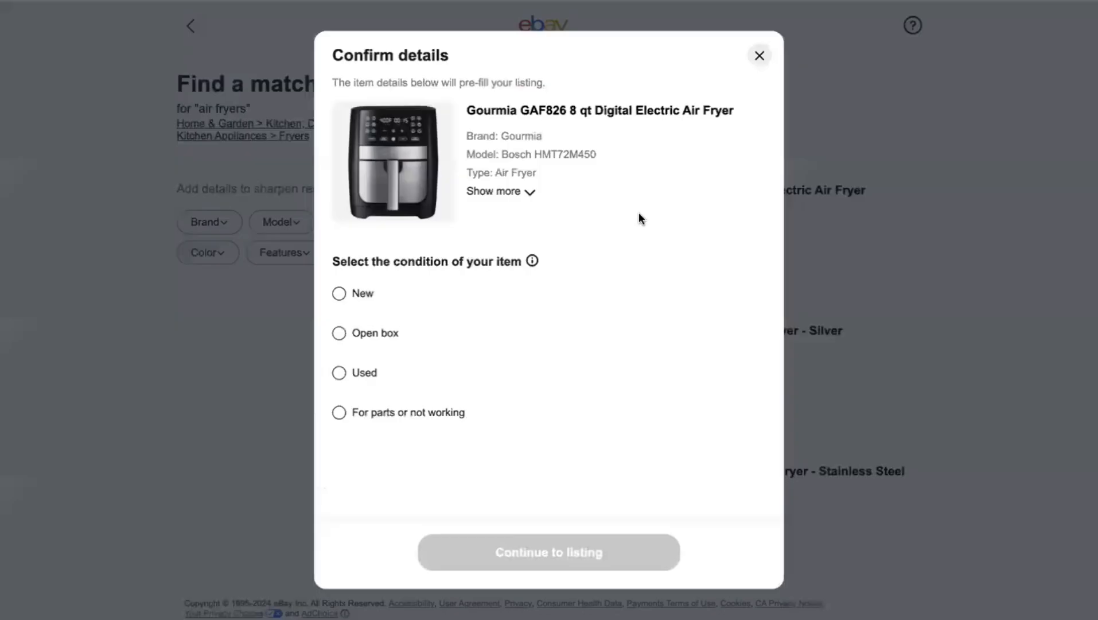
click(338, 293)
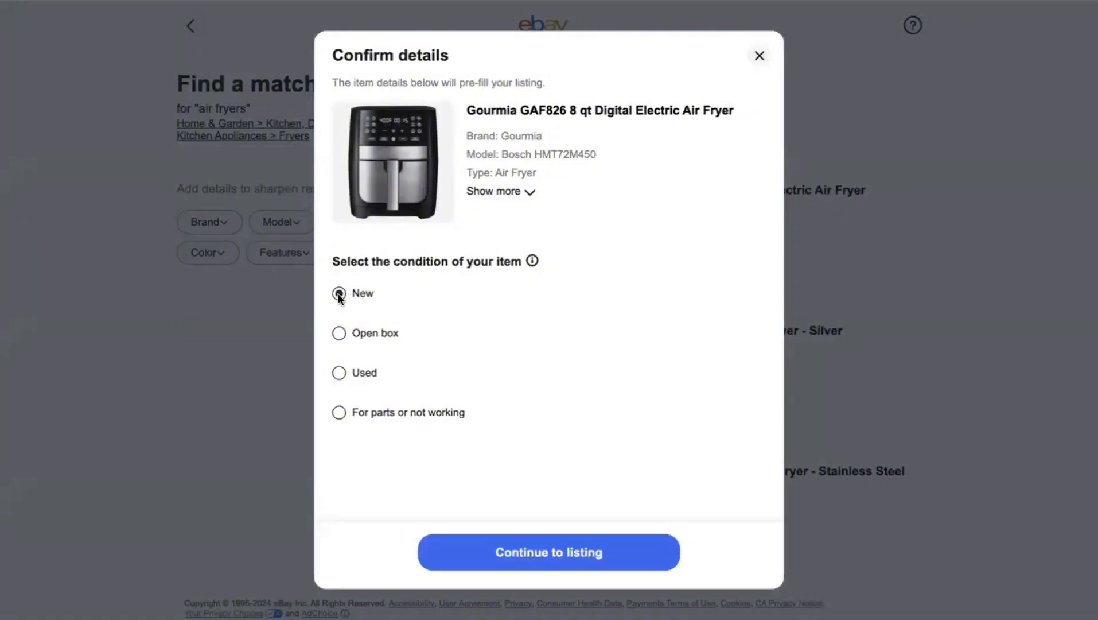
click(533, 552)
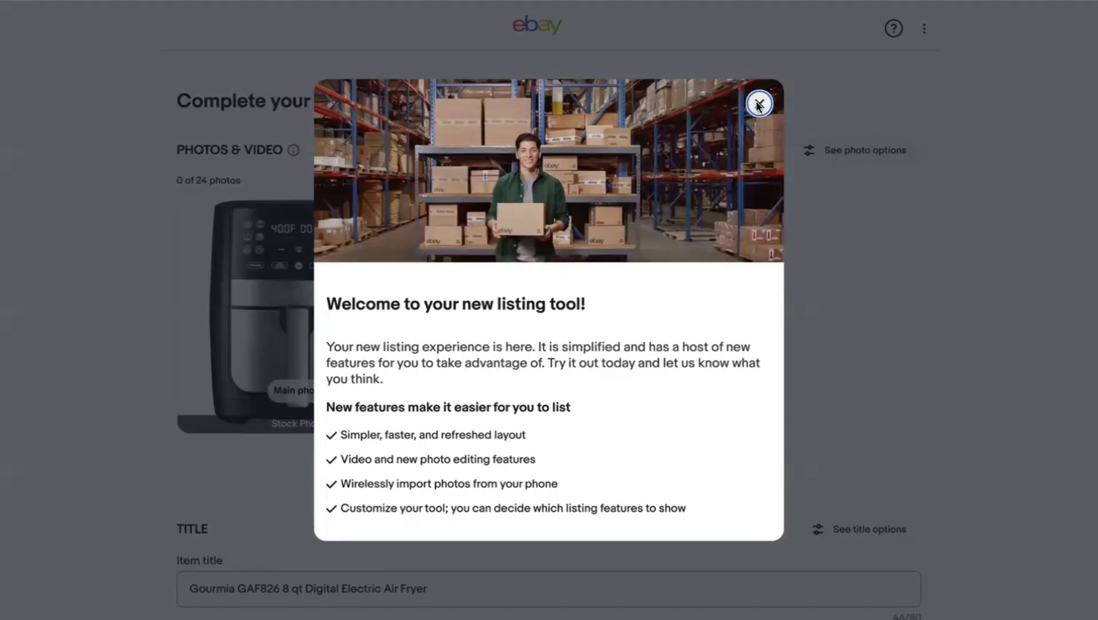
Dismiss the welcome message, copy the Gourmia GAF826 item title, and open a new browser tab
click(758, 104)
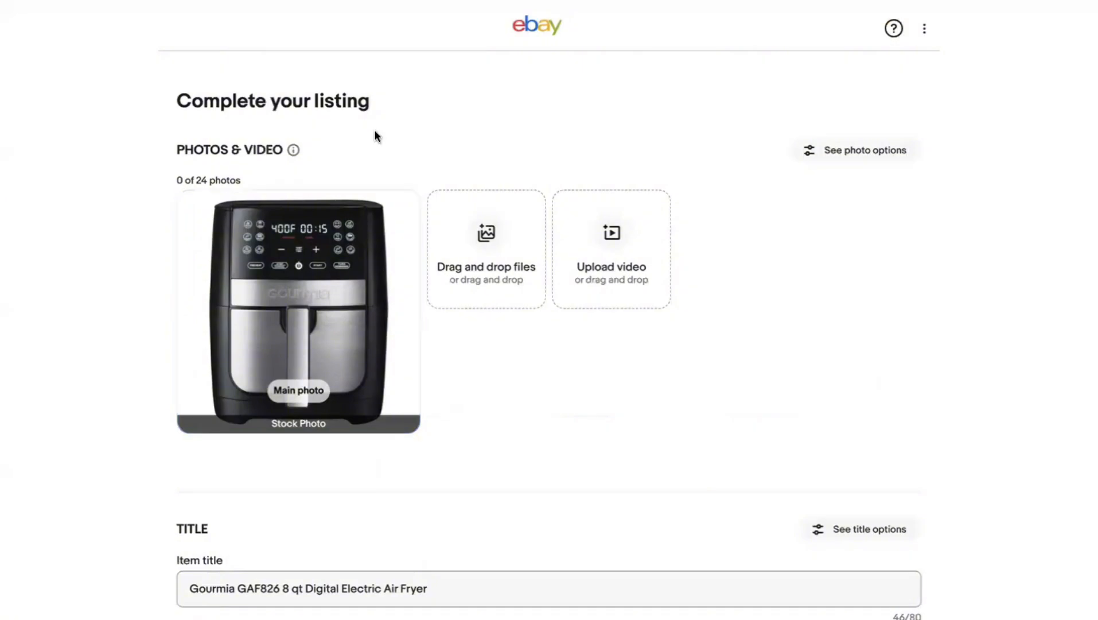
scroll(471, 128, down, 3)
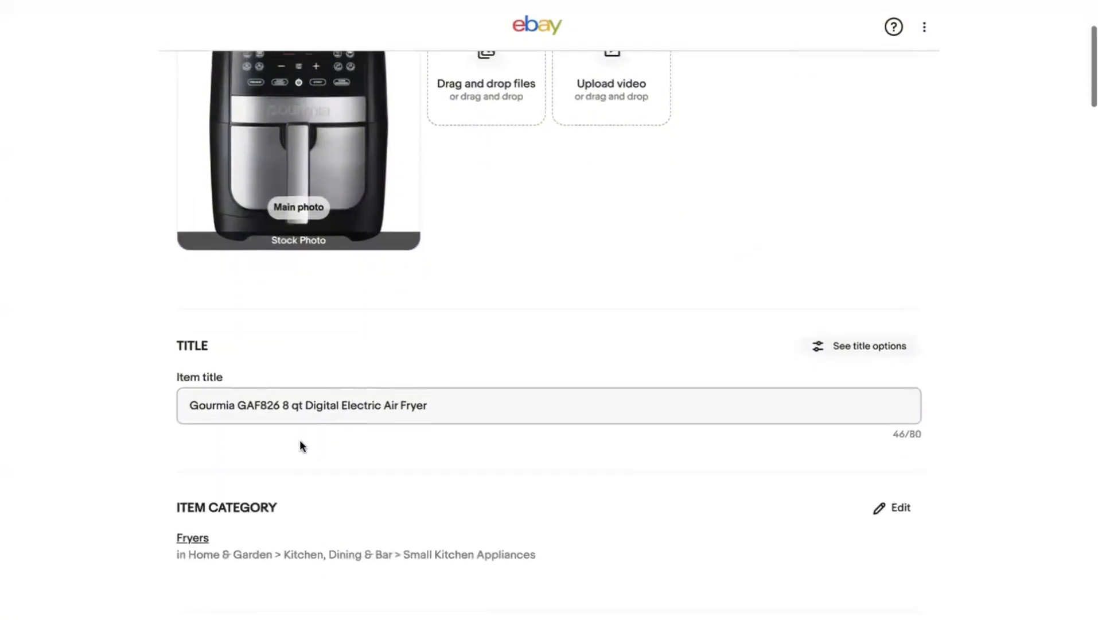
triple_click(190, 405)
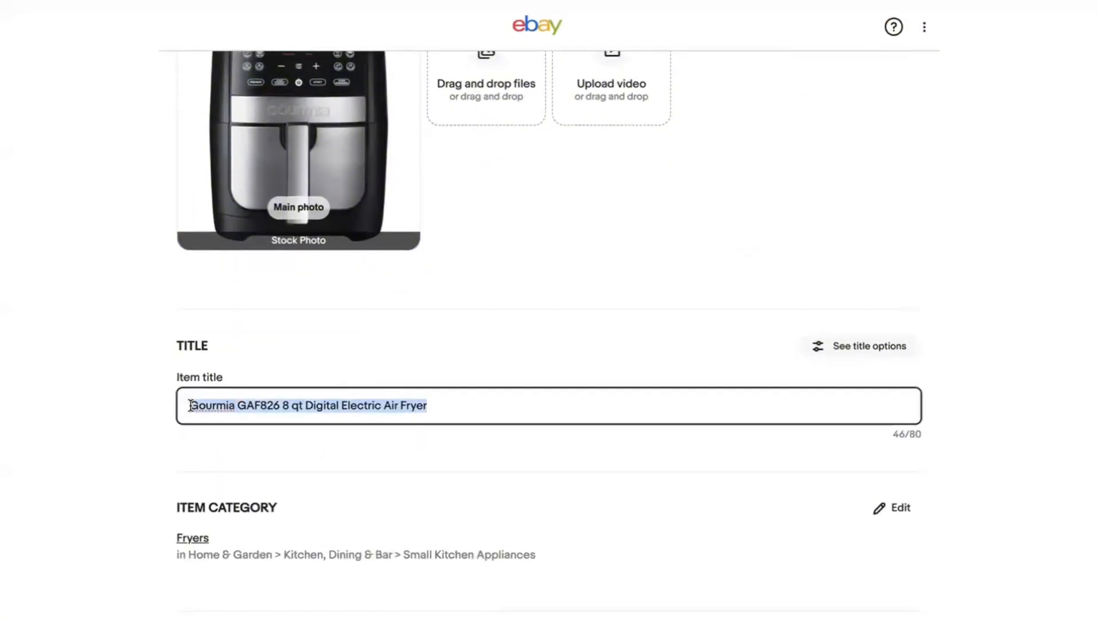
right_click(236, 404)
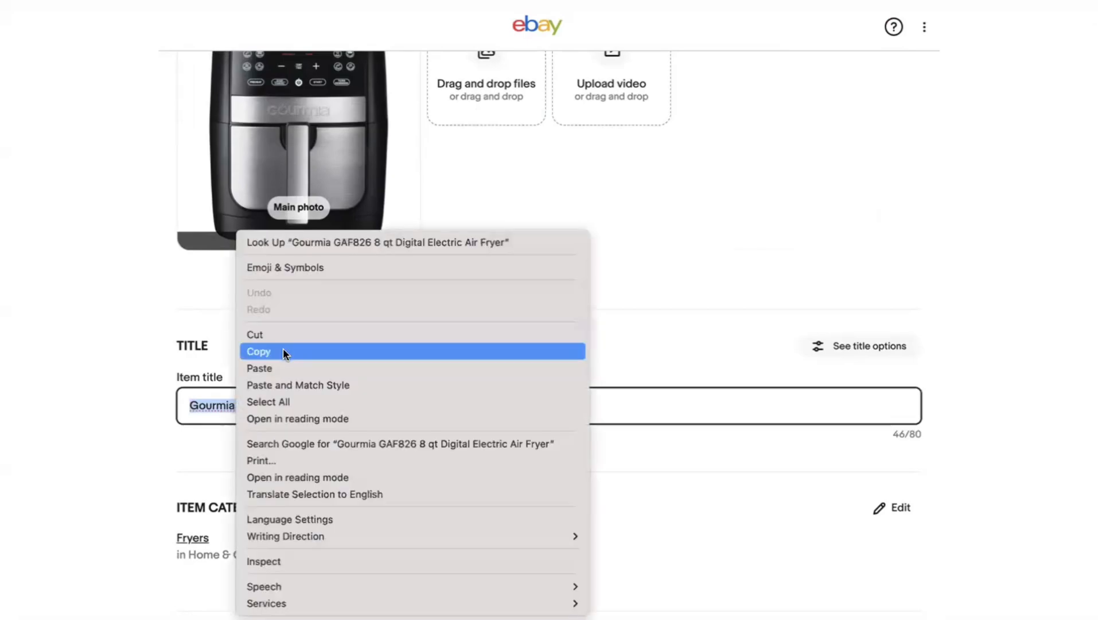
click(283, 349)
scroll(672, 232, up, 4)
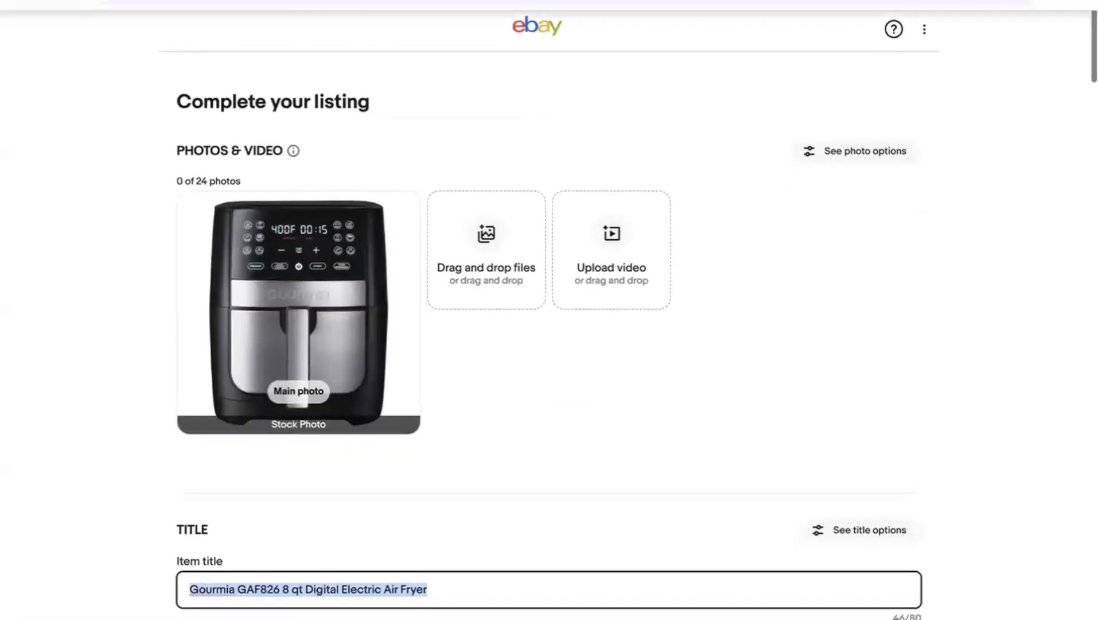
click(512, 1)
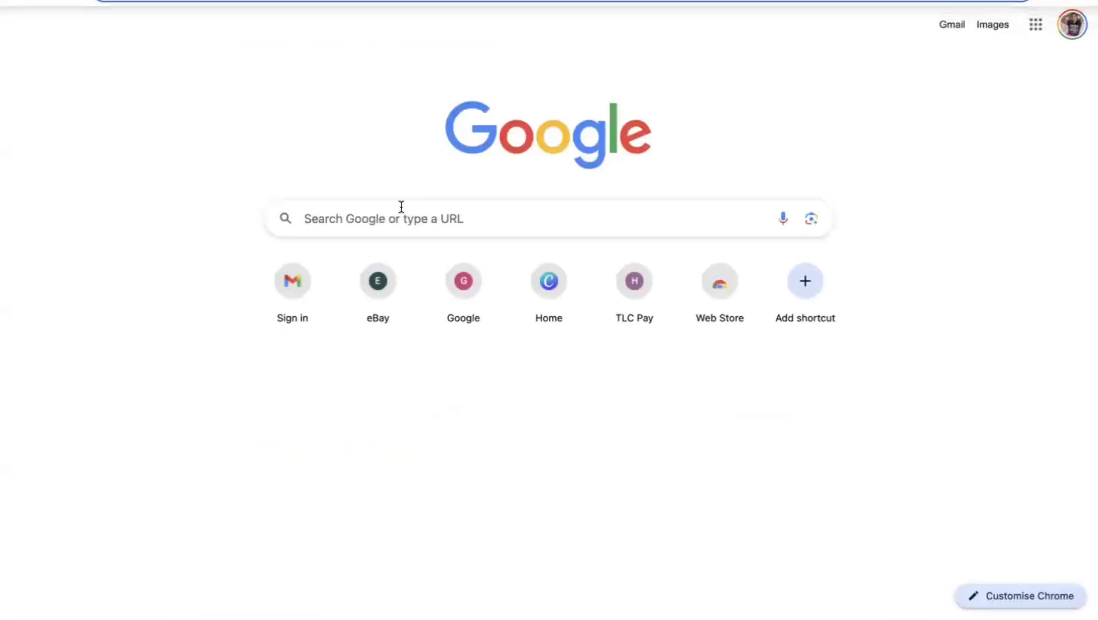
Google 'amazon' and open the Amazon.com site
click(401, 208)
text(amazon)
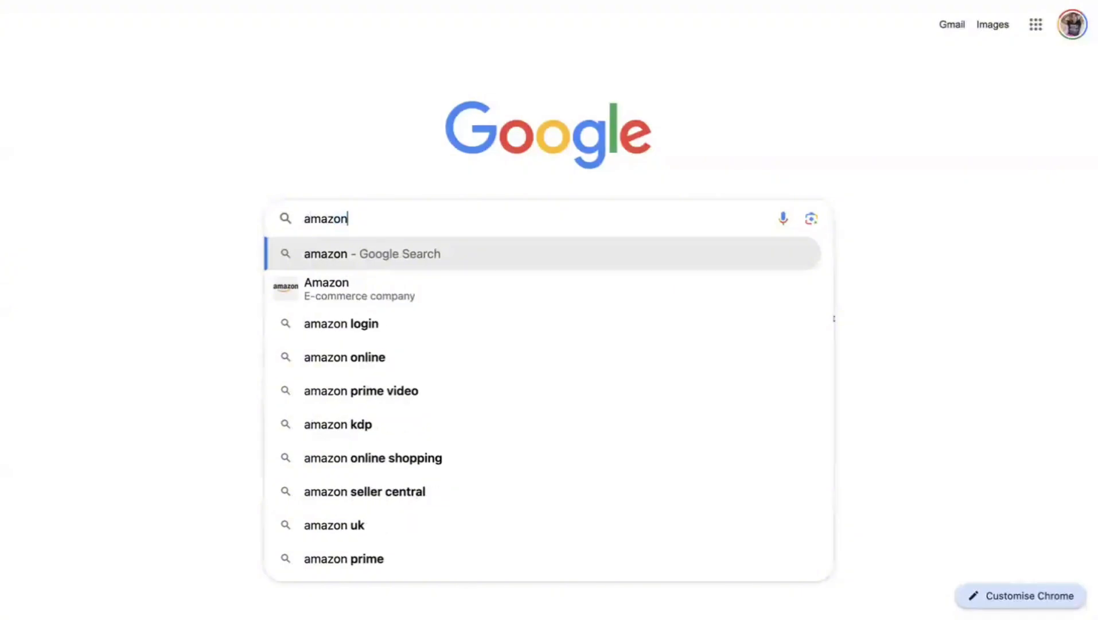
key(Return)
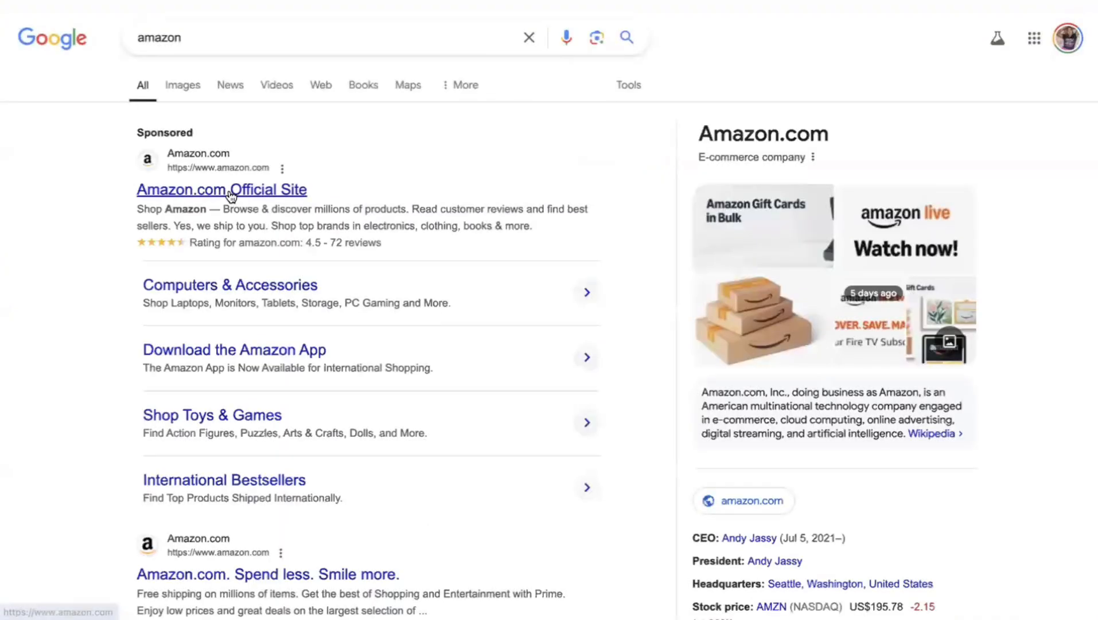
click(230, 190)
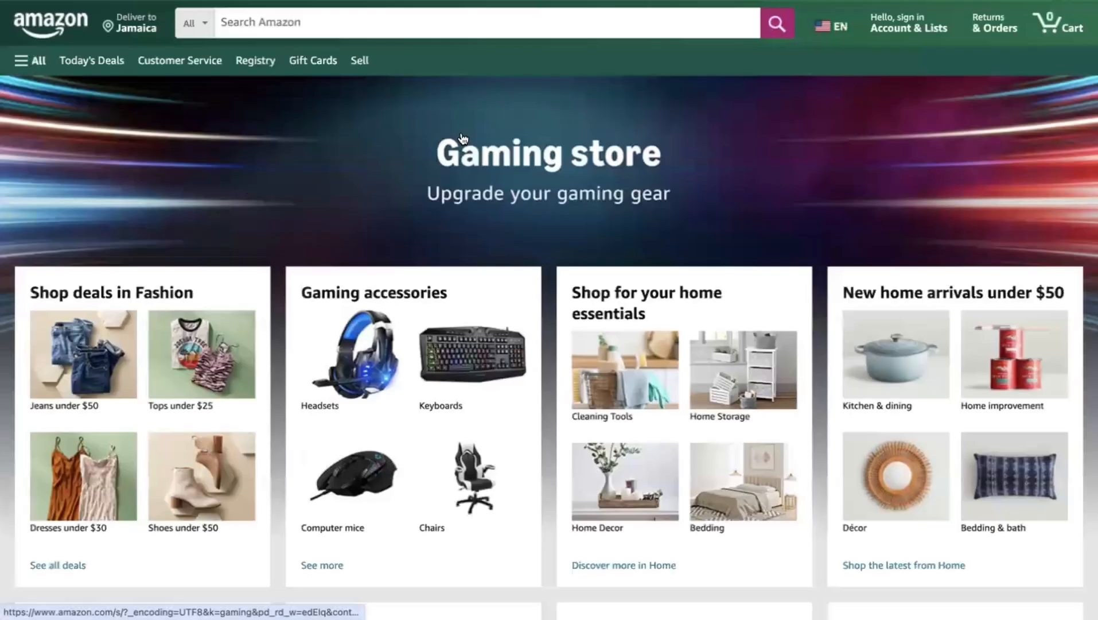
Paste the copied Gourmia GAF826 title into Amazon search, run it, and return to eBay
click(336, 20)
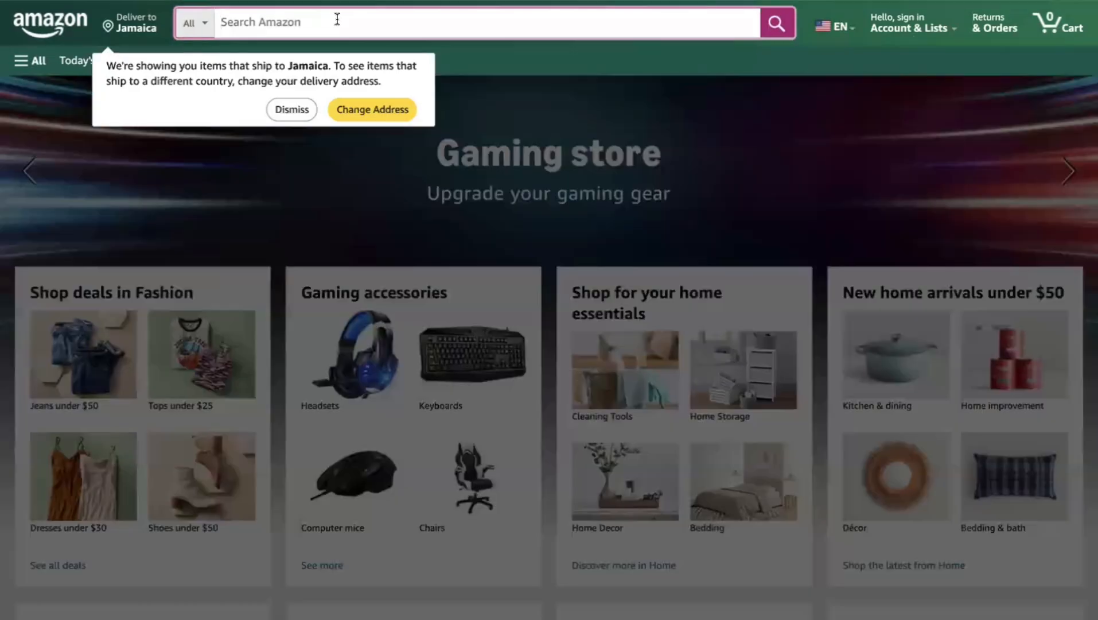
right_click(337, 21)
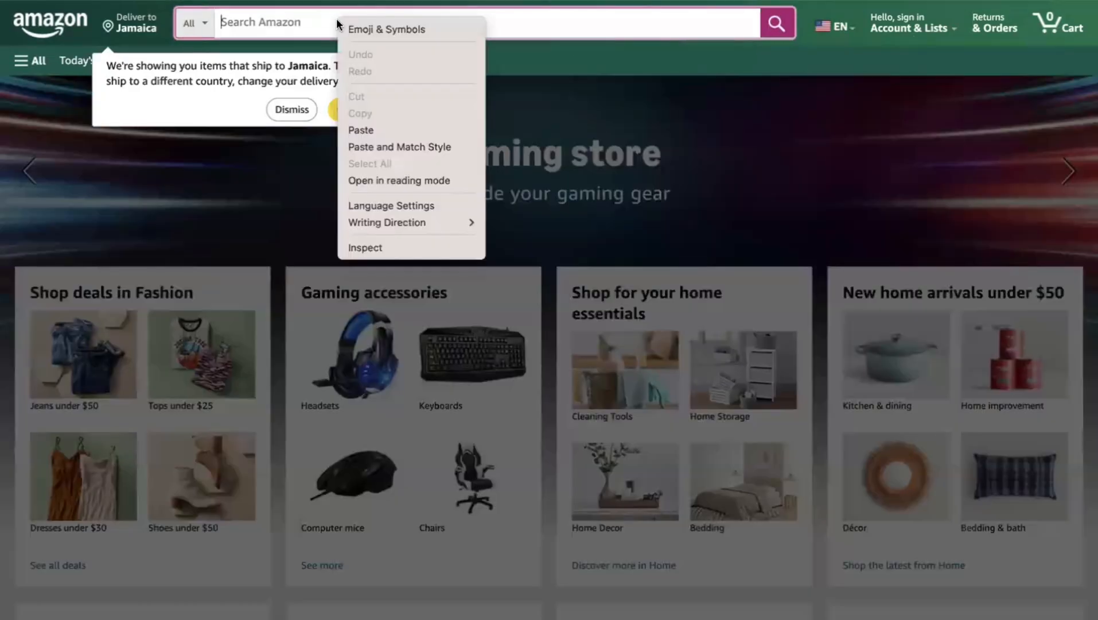
click(362, 129)
click(776, 37)
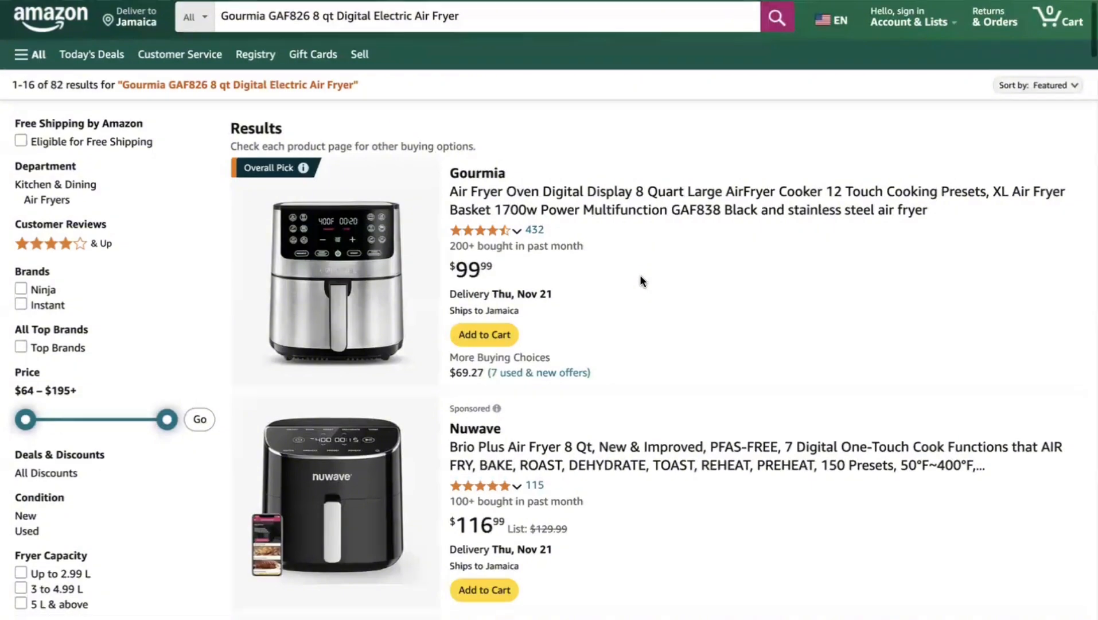
scroll(640, 274, down, 1)
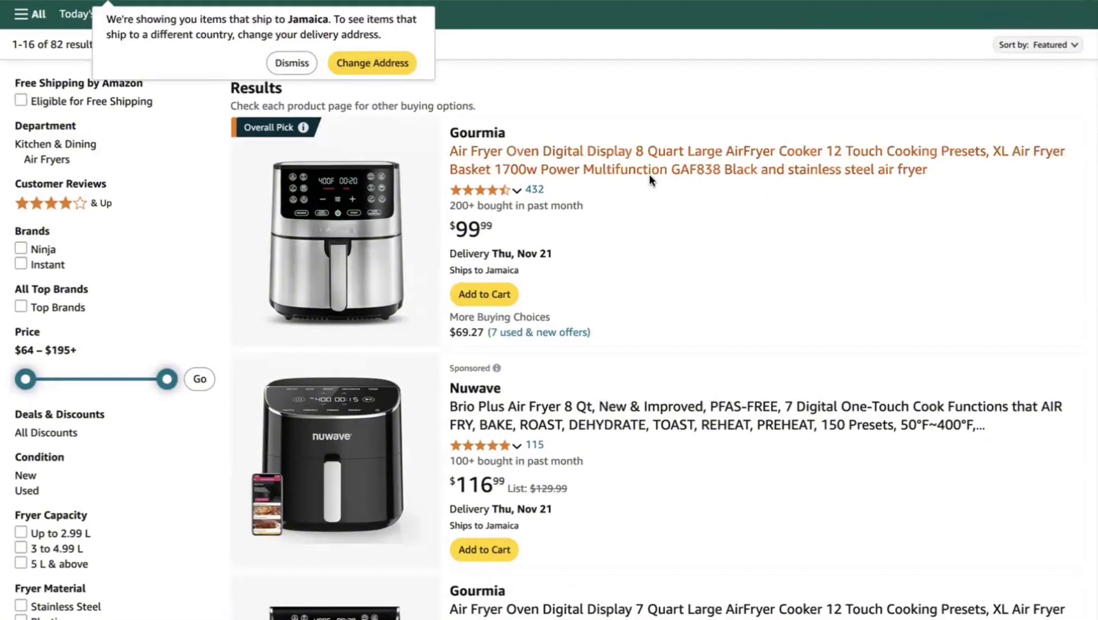
mouse_move(660, 2)
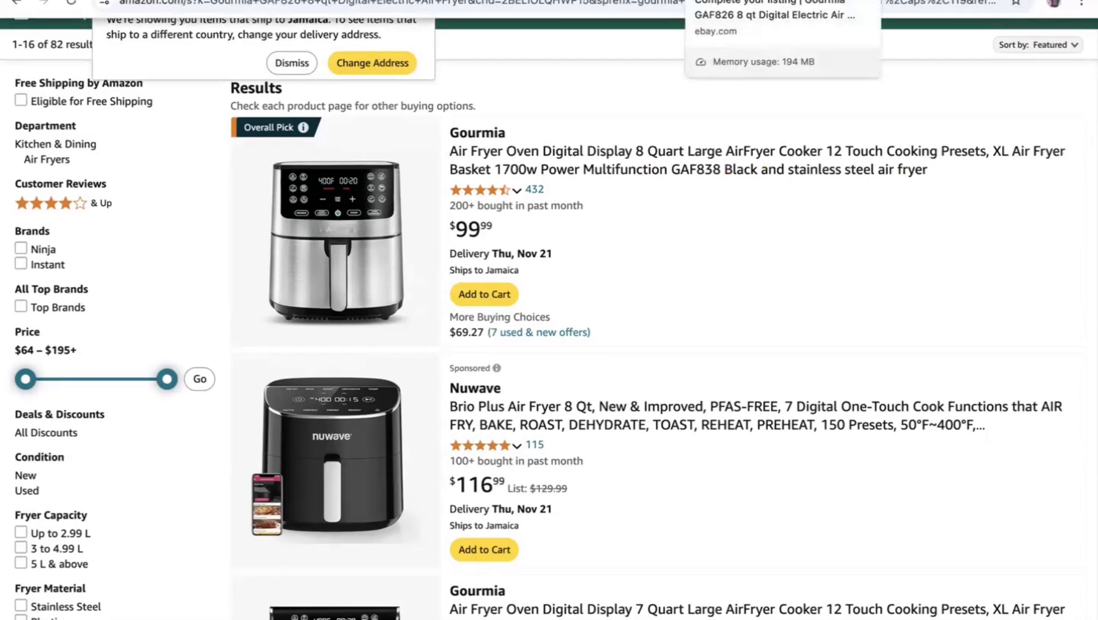
click(734, 0)
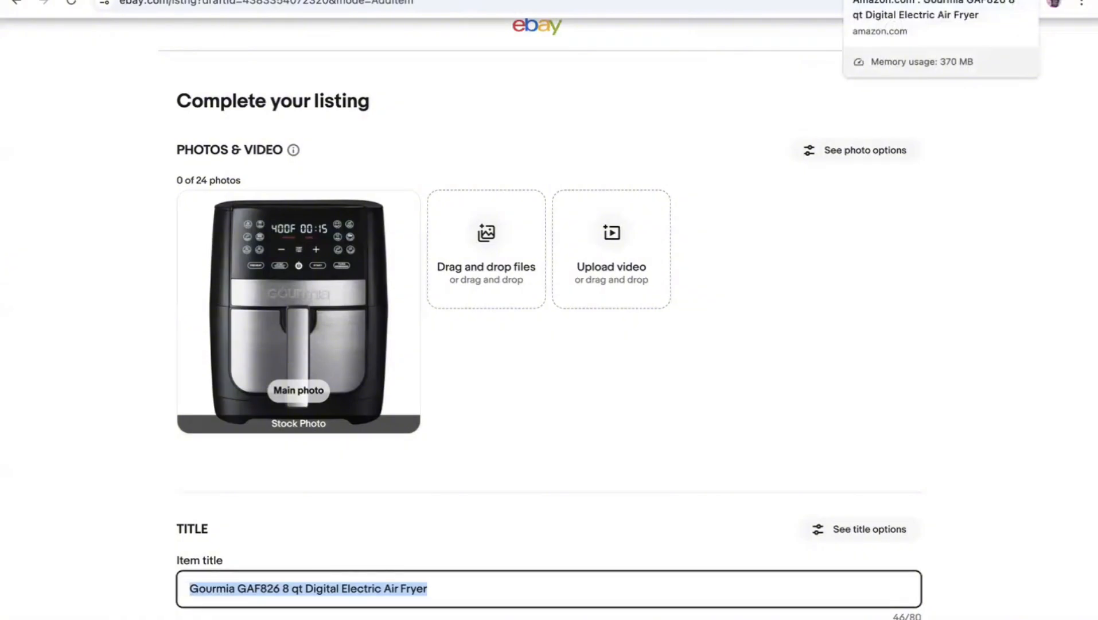
Open the Gourmia GAF716 7 Quart air fryer product page from the Amazon results
click(895, 0)
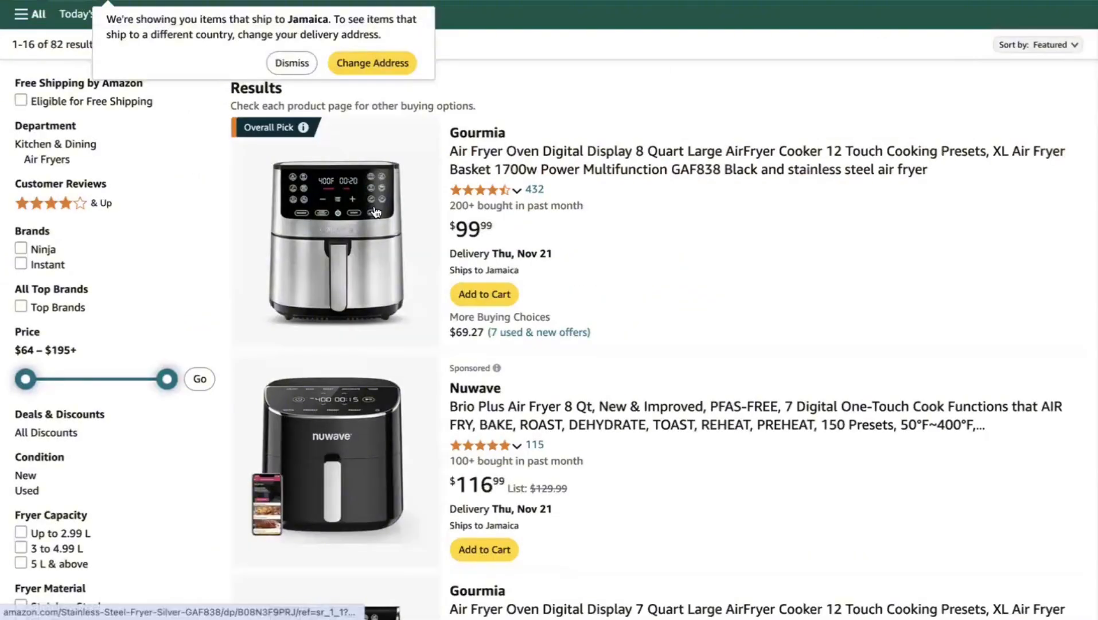
scroll(376, 212, down, 5)
scroll(375, 212, down, 3)
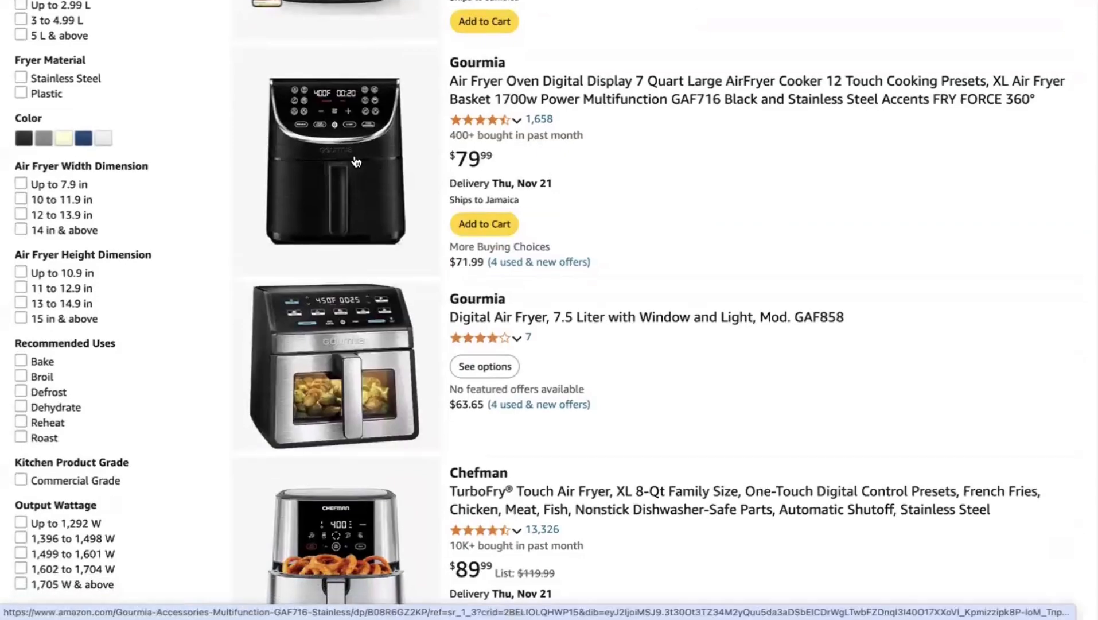
scroll(356, 161, up, 1)
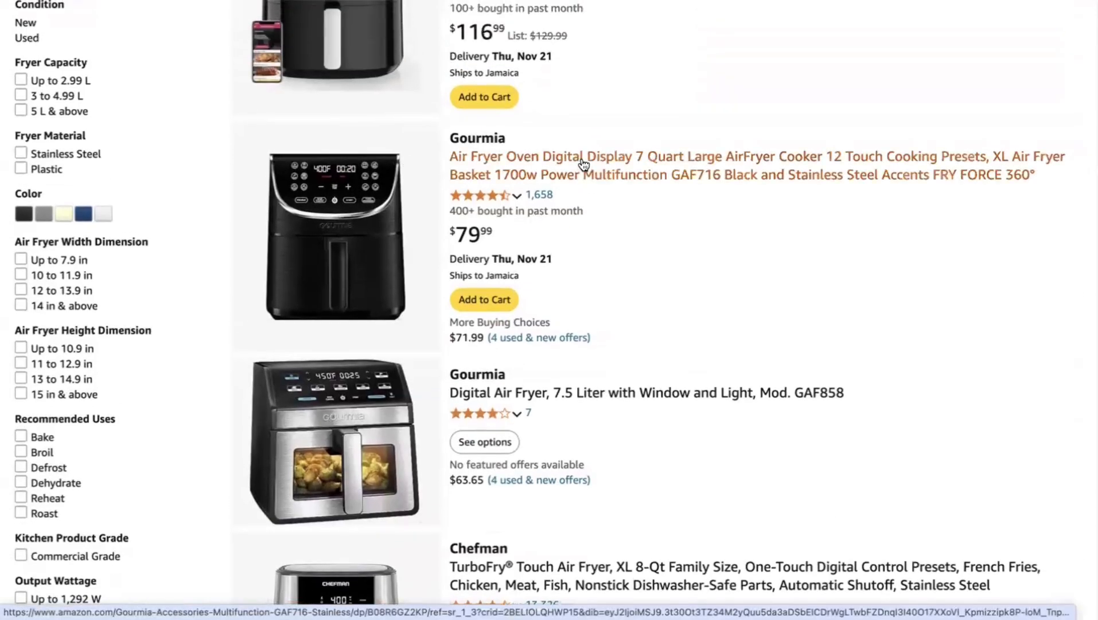
click(527, 202)
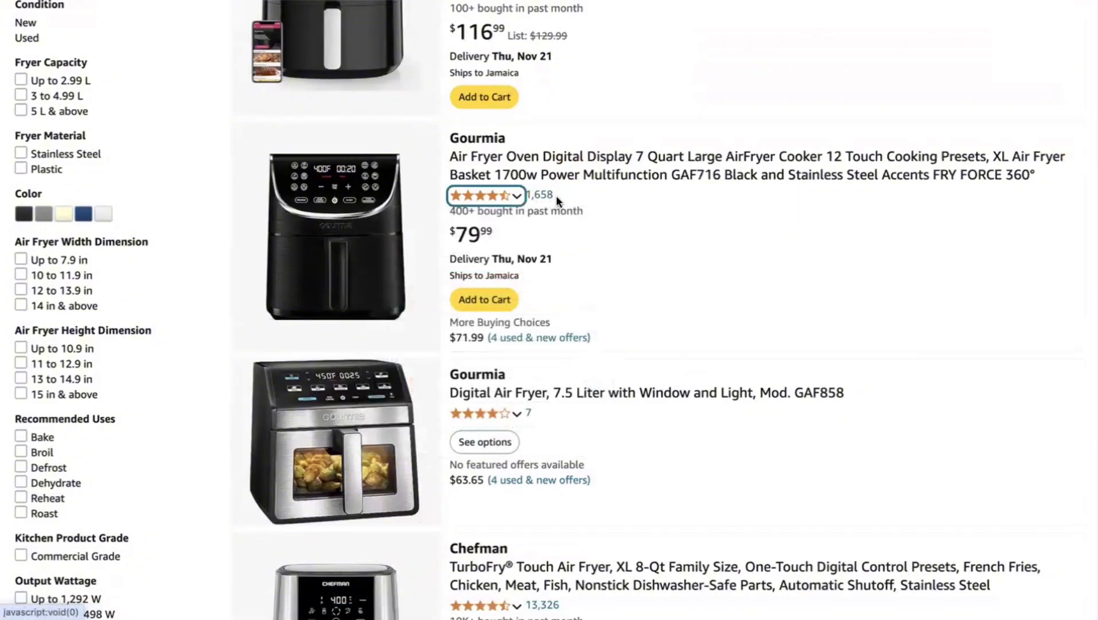
scroll(556, 195, up, 9)
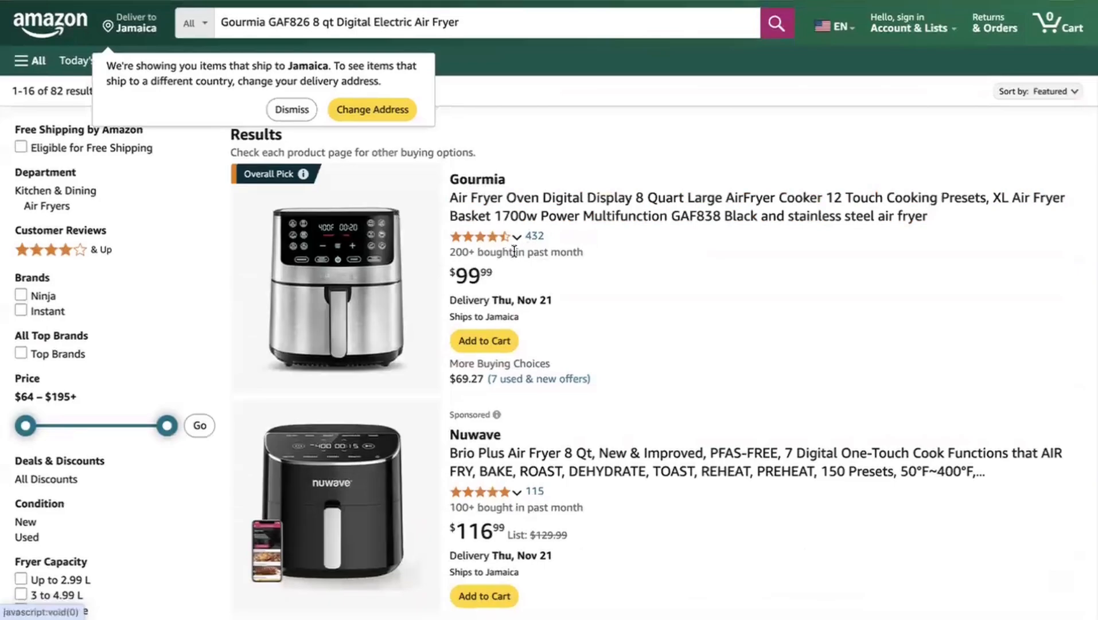
scroll(536, 241, down, 5)
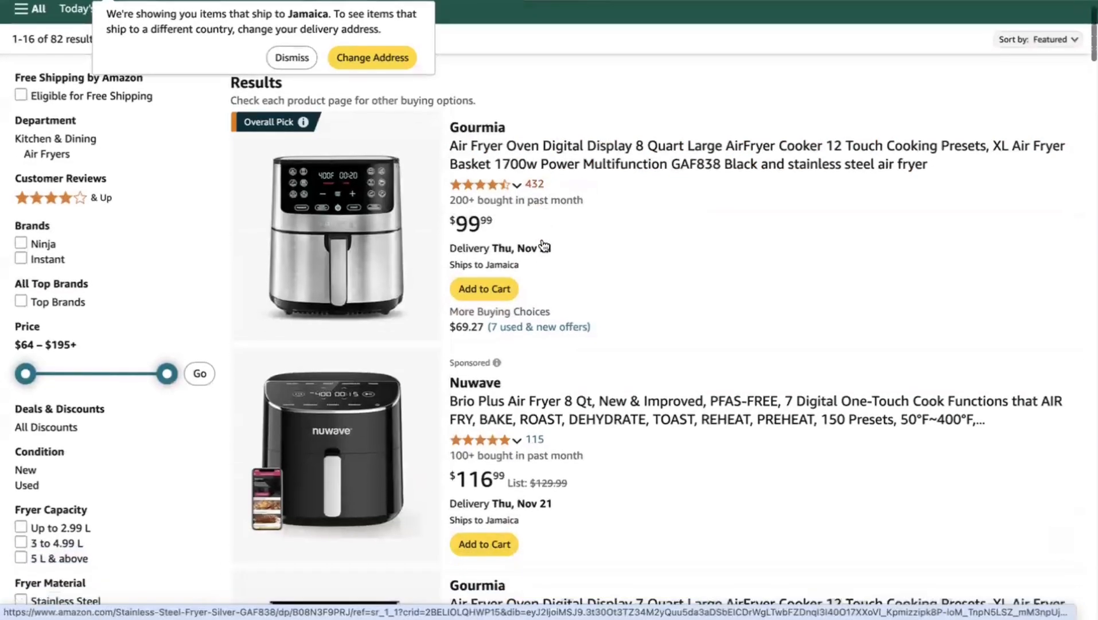
scroll(543, 238, down, 4)
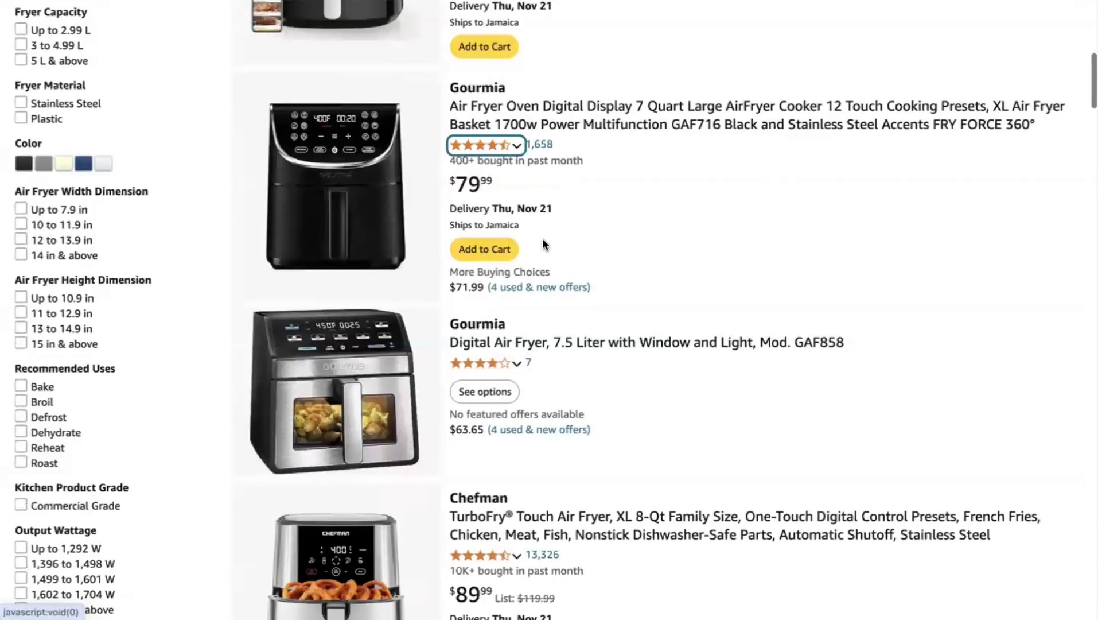
click(515, 109)
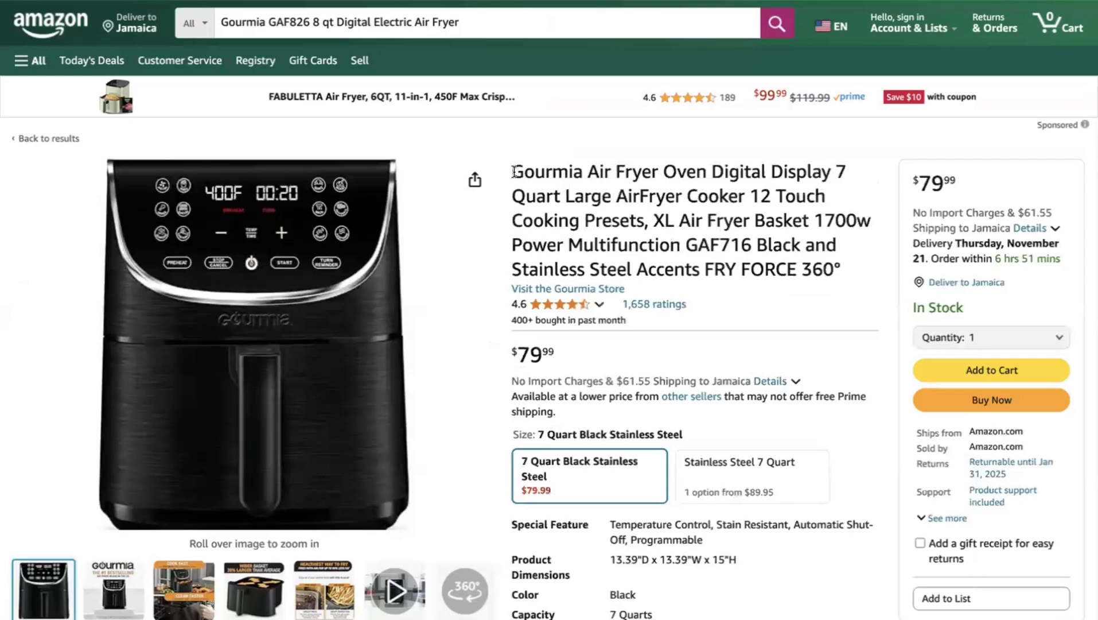
Copy the GAF716 product page's full title
drag(512, 171, 844, 266)
right_click(746, 231)
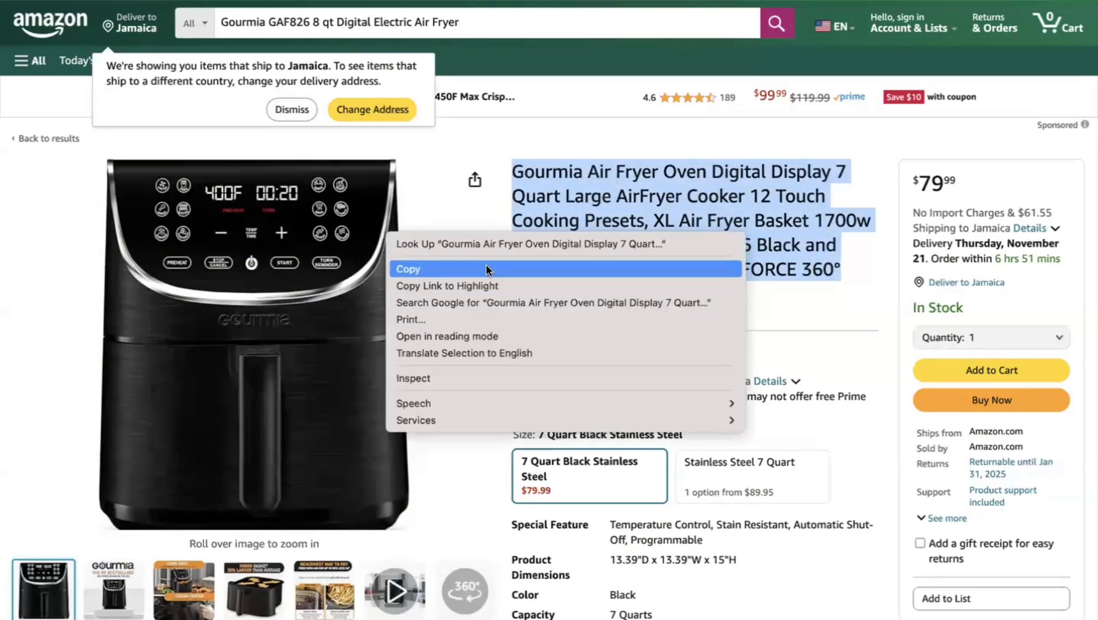
click(488, 269)
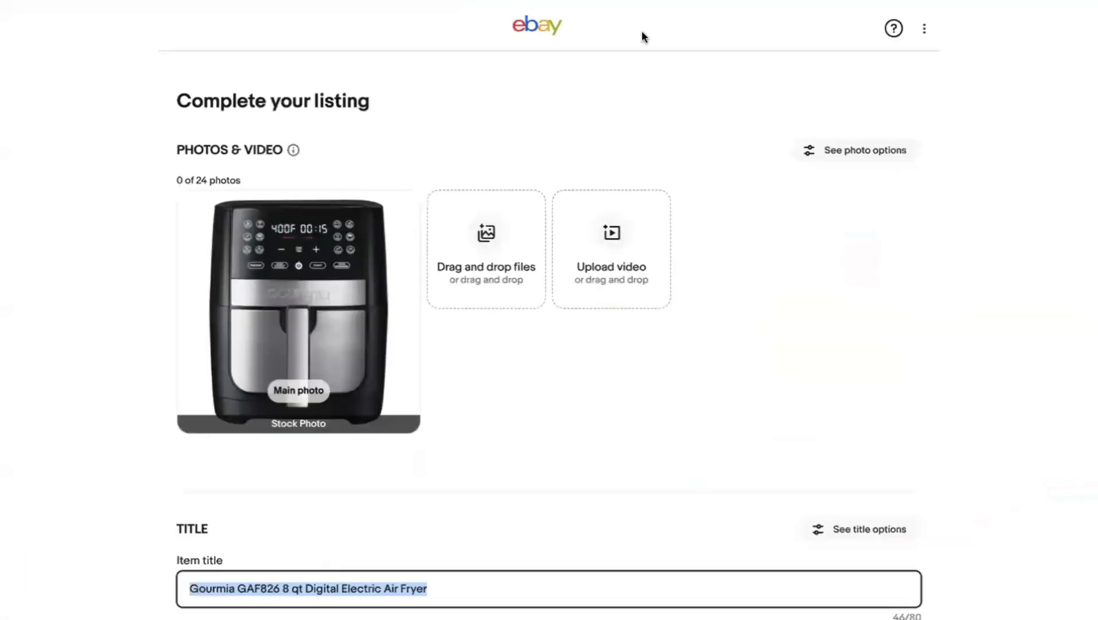
Replace eBay's item title with the pasted Amazon title 'Gourmia Air Fryer Oven Digital Display 7 Quart Large AirFryer Cooker 12 Touch'
scroll(389, 351, down, 4)
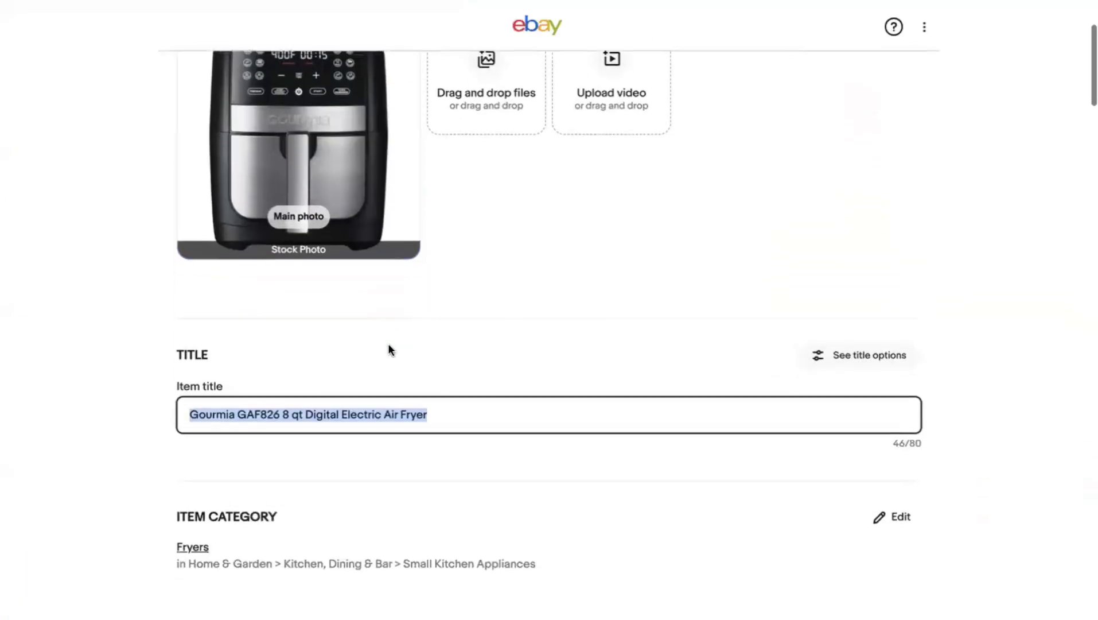
click(438, 344)
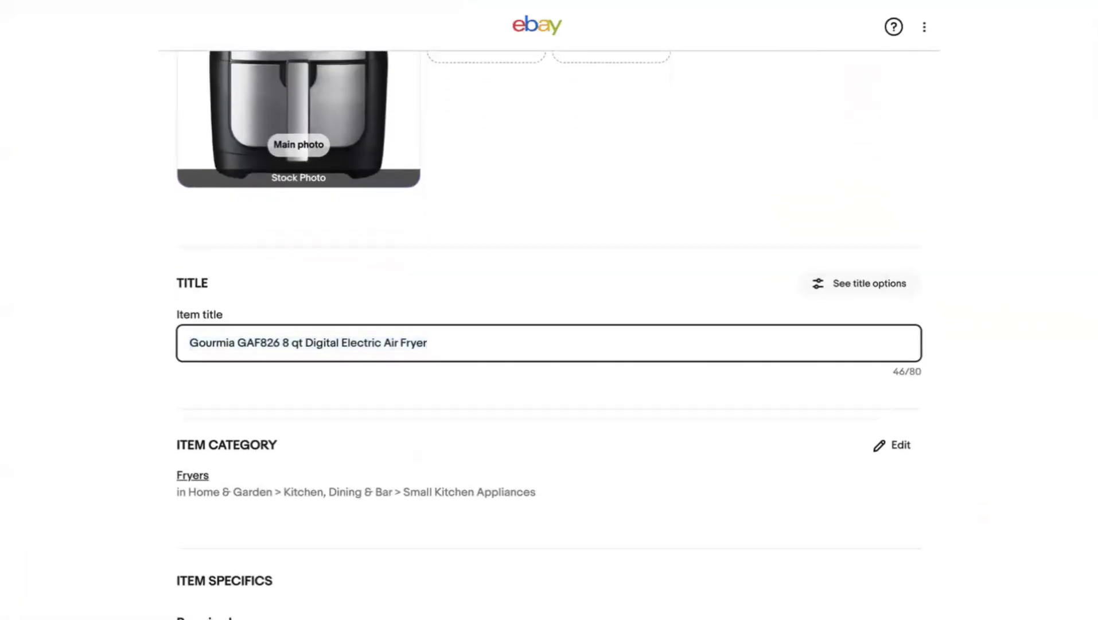
key(BackSpace)
key(BackSpace)
key(BackSpace)
key(BackSpace)
key(BackSpace)
key(BackSpace)
key(BackSpace)
key(BackSpace)
key(BackSpace)
key(BackSpace)
key(BackSpace)
key(BackSpace)
key(BackSpace)
key(BackSpace)
key(BackSpace)
key(BackSpace)
key(BackSpace)
key(BackSpace)
key(BackSpace)
key(BackSpace)
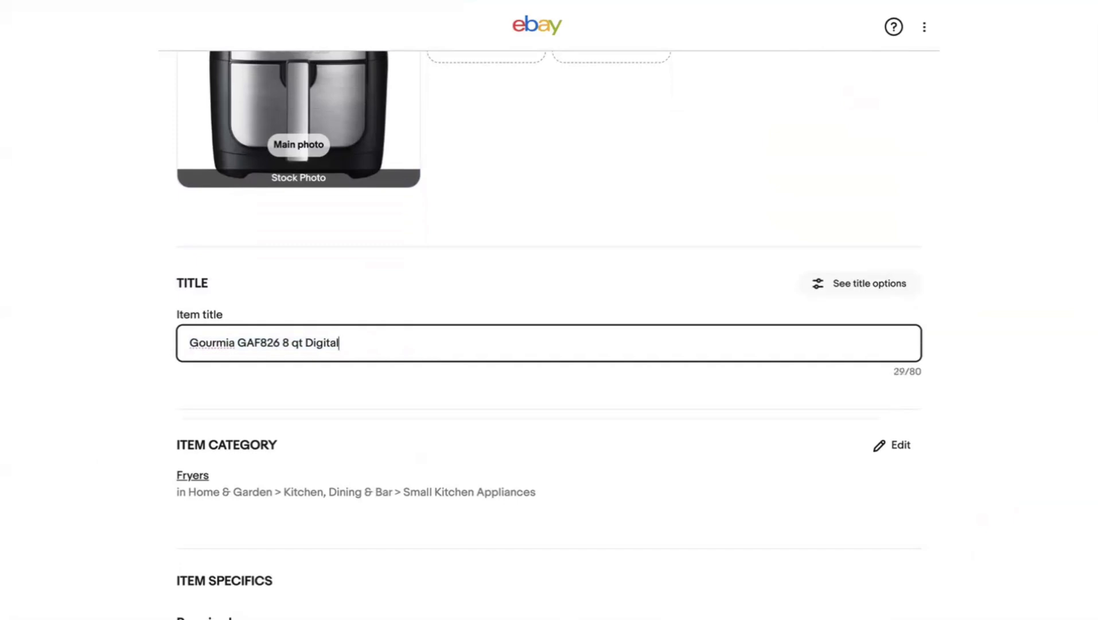
key(BackSpace)
key(BackSpace)
key(BackSpace)
key(BackSpace)
key(BackSpace)
key(BackSpace)
key(BackSpace)
key(BackSpace)
key(BackSpace)
key(BackSpace)
key(BackSpace)
key(BackSpace)
key(BackSpace)
key(BackSpace)
key(BackSpace)
key(BackSpace)
key(BackSpace)
key(BackSpace)
key(BackSpace)
key(BackSpace)
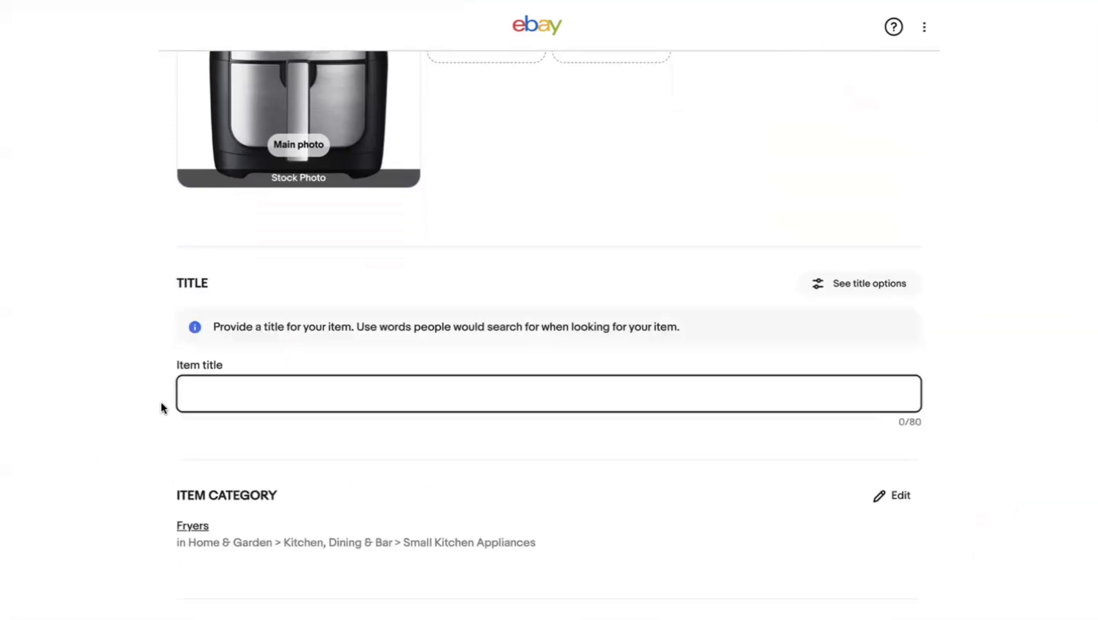
right_click(190, 393)
click(212, 486)
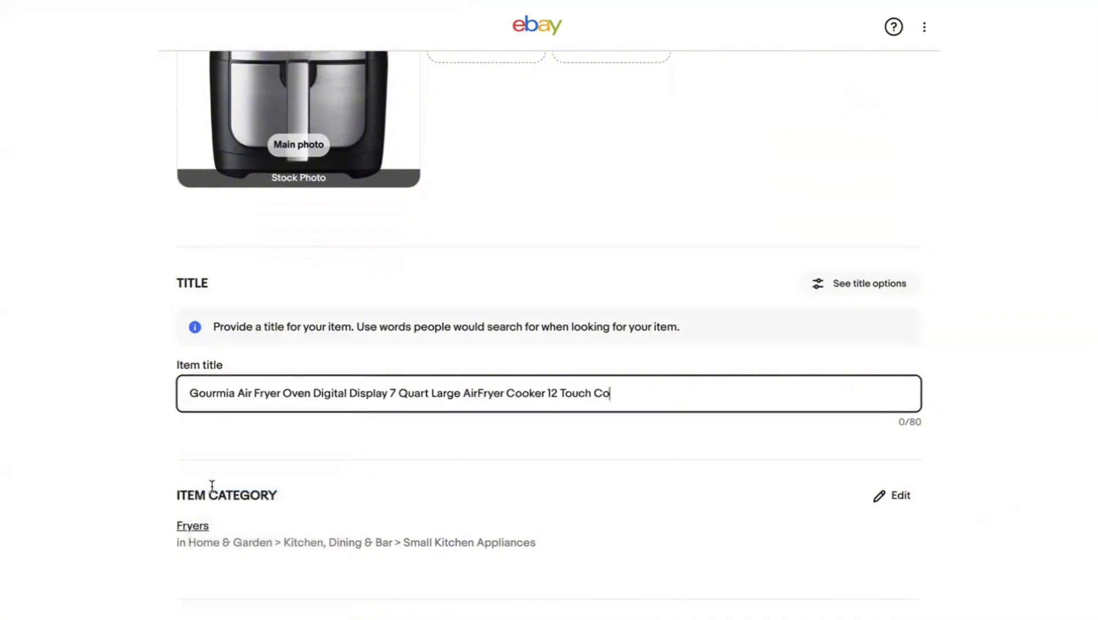
key(BackSpace)
key(BackSpace)
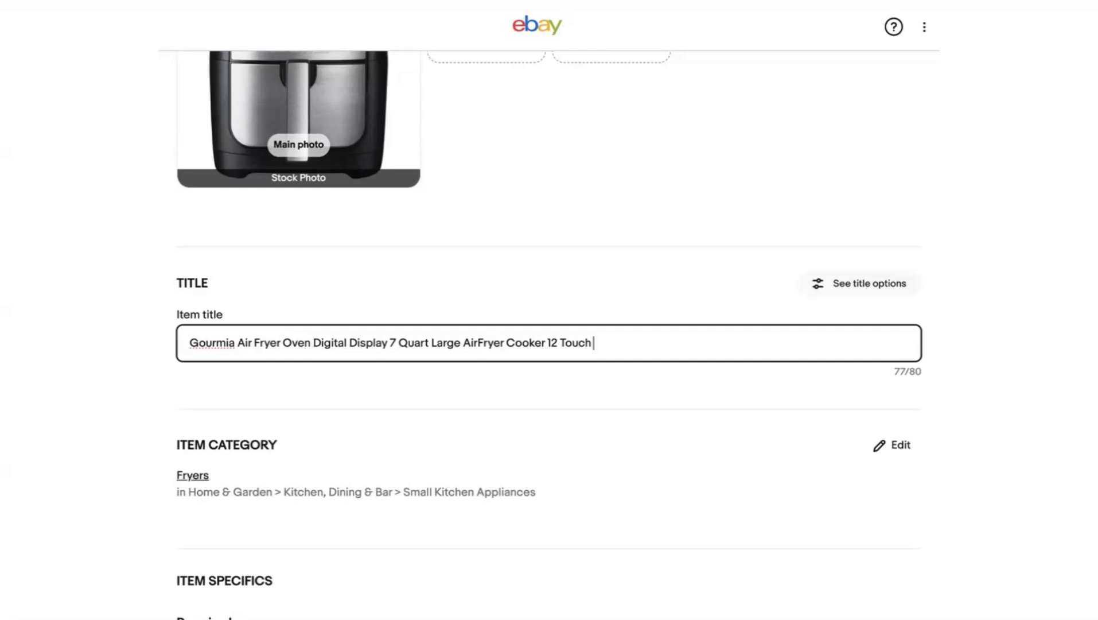
scroll(652, 222, up, 4)
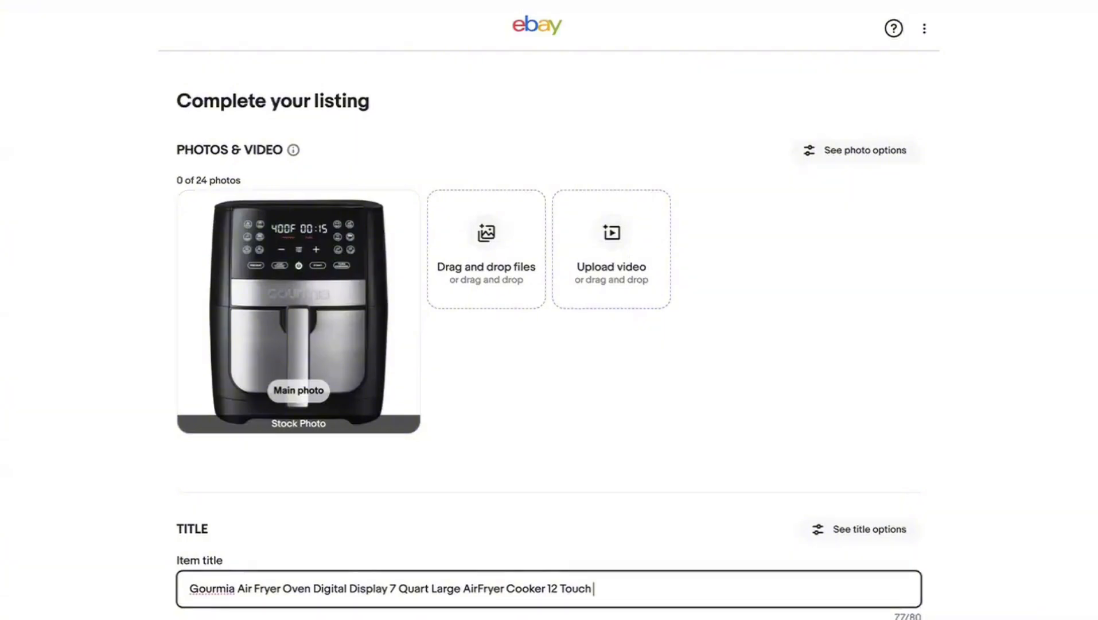
key(ctrl+Tab)
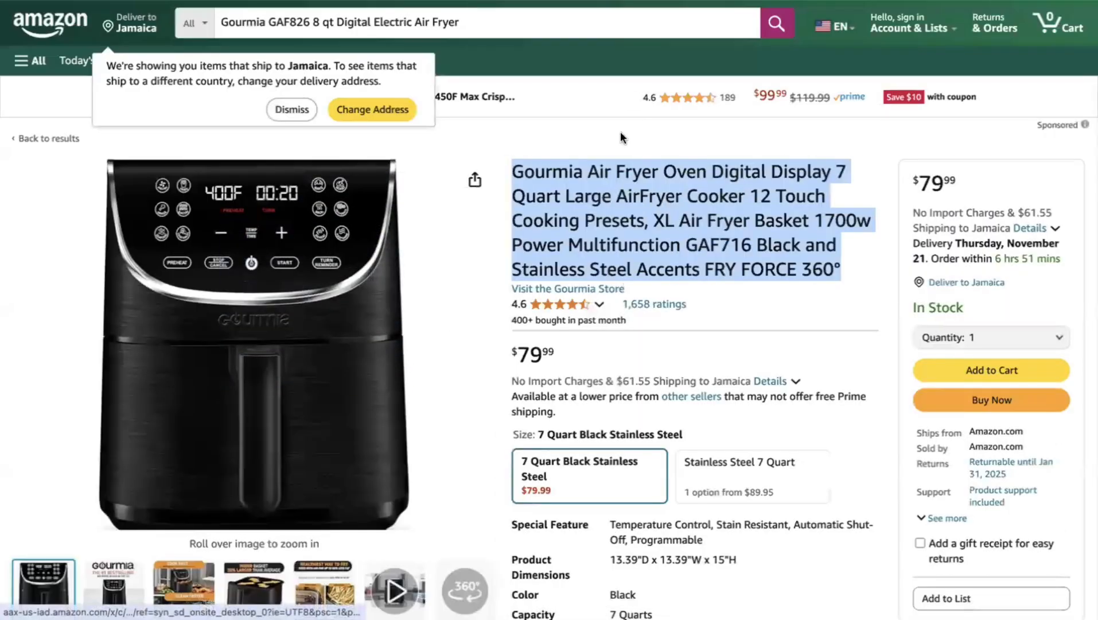
Open the Gourmia GAF716's seven product photos in Amazon's expanded image gallery
scroll(621, 133, down, 2)
scroll(621, 133, down, 2)
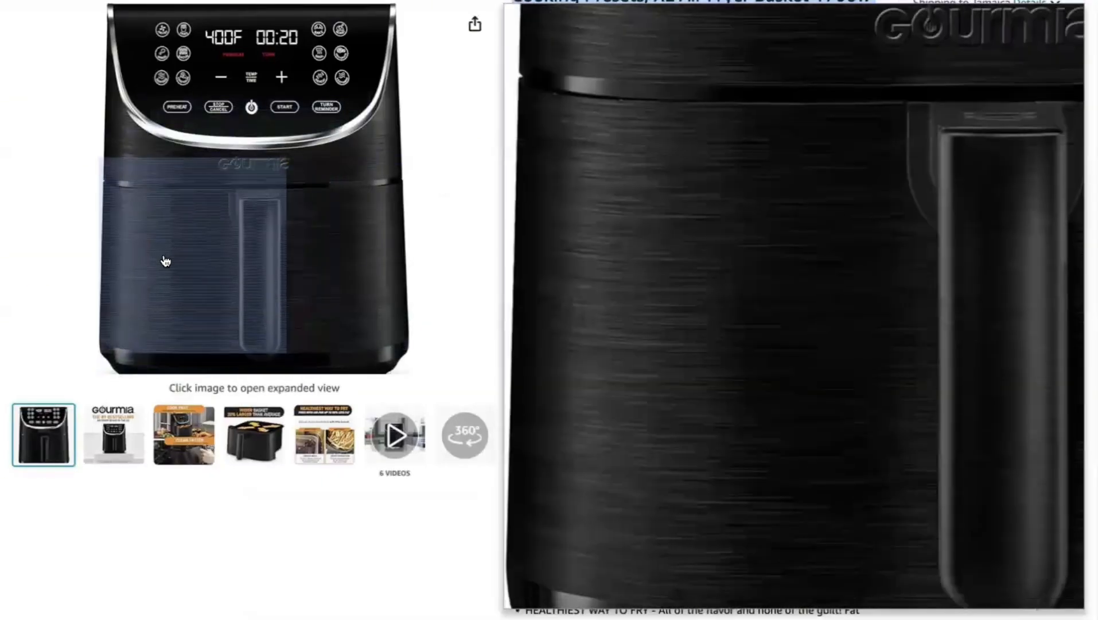
scroll(165, 265, up, 1)
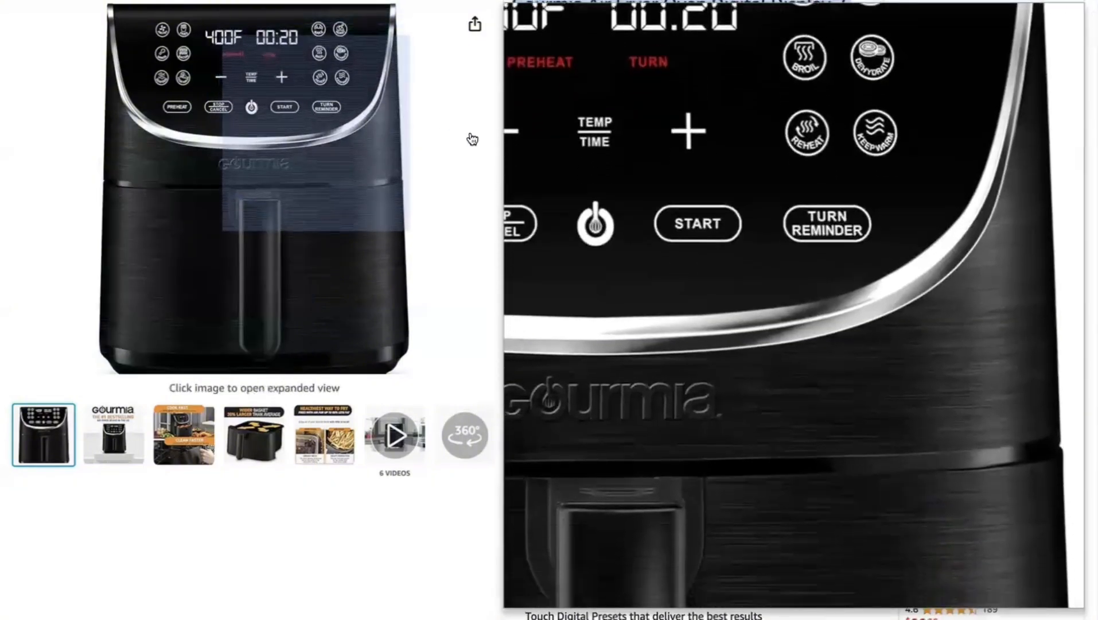
scroll(471, 139, up, 3)
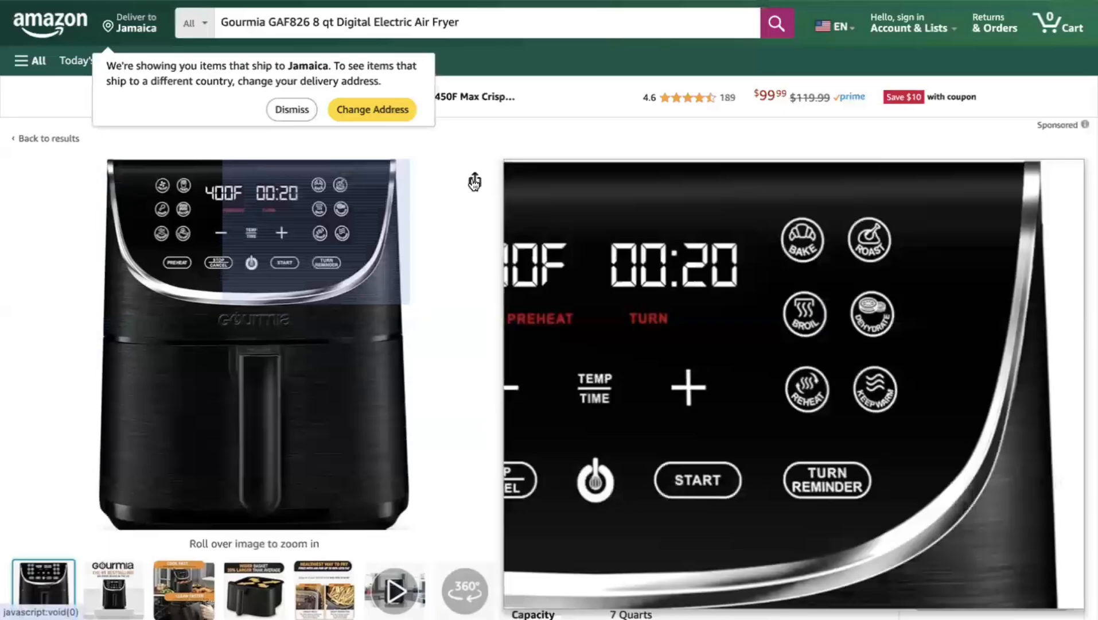
click(474, 181)
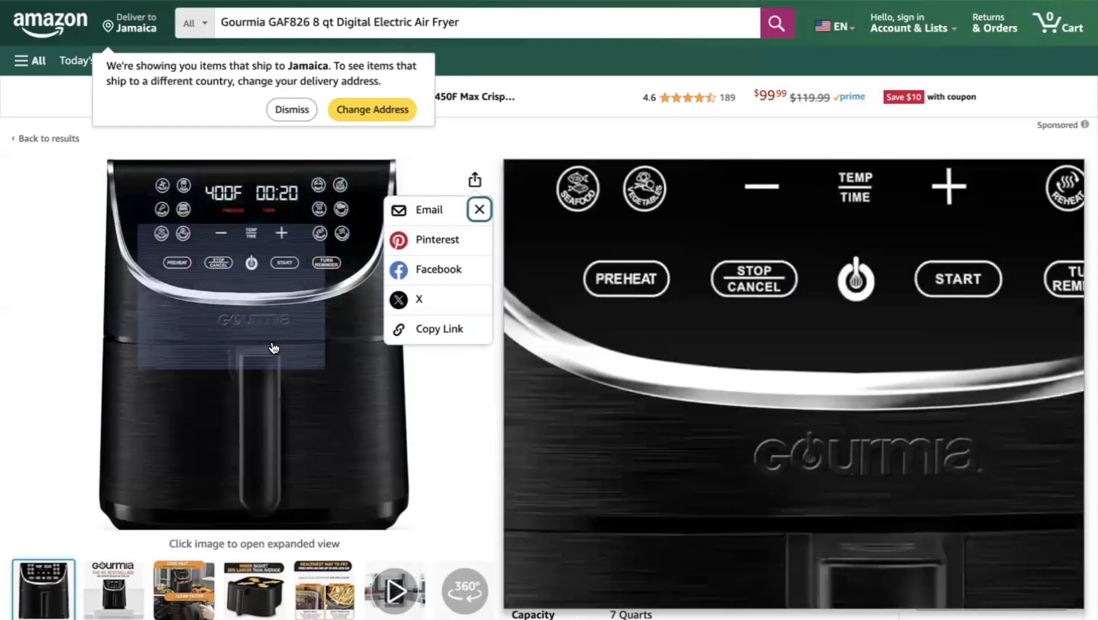
click(277, 343)
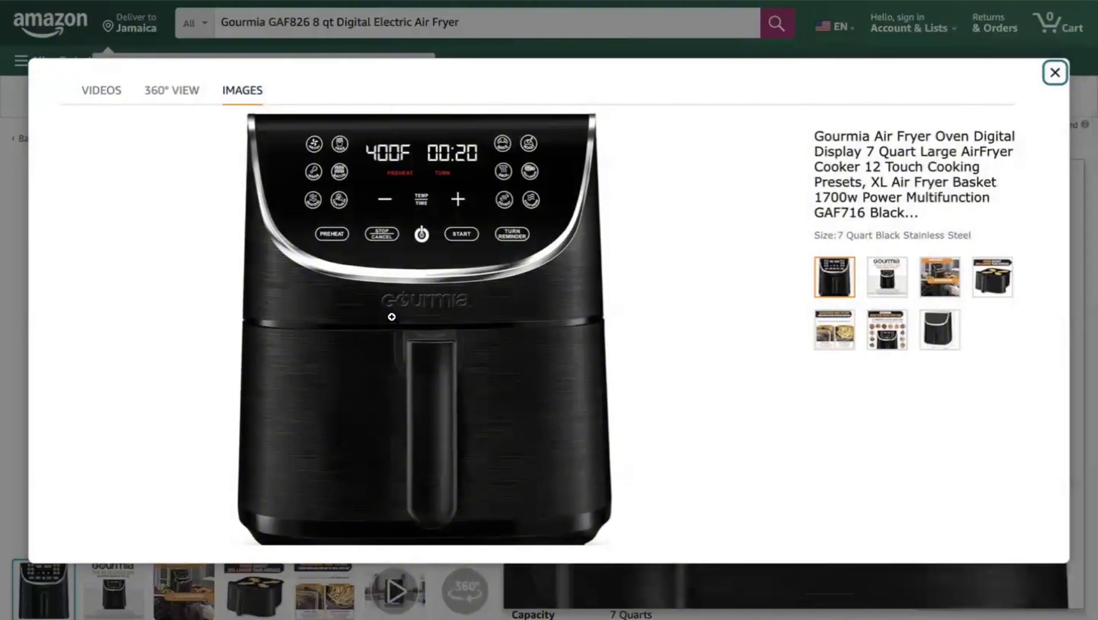
Copy the main photo, then save the #1 Bestselling and Cook Fast / Clean Faster photos
right_click(392, 320)
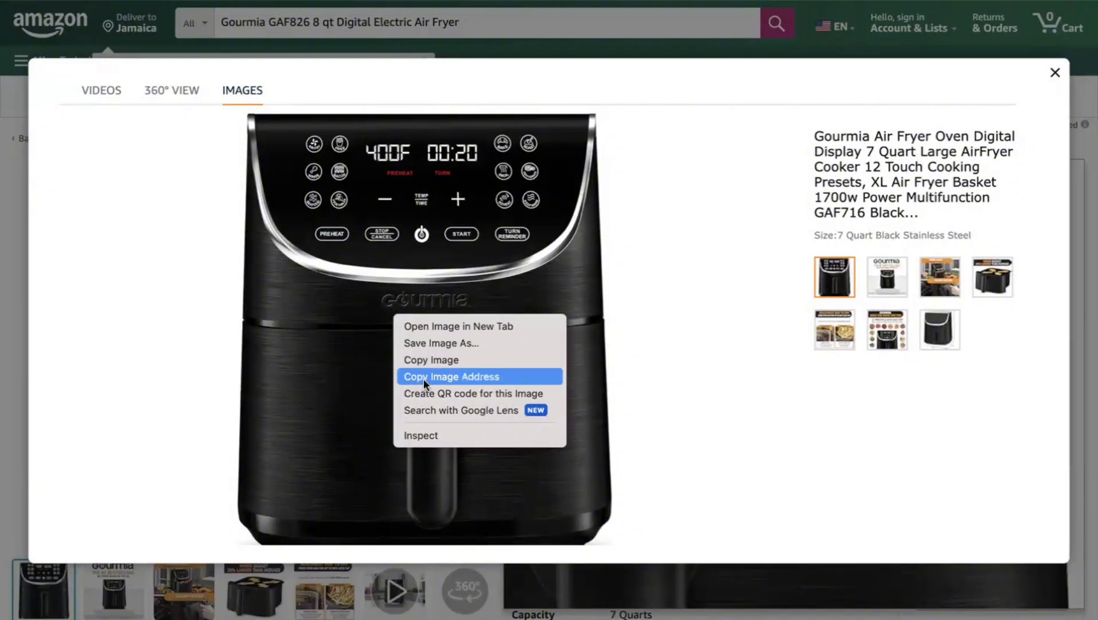
click(425, 351)
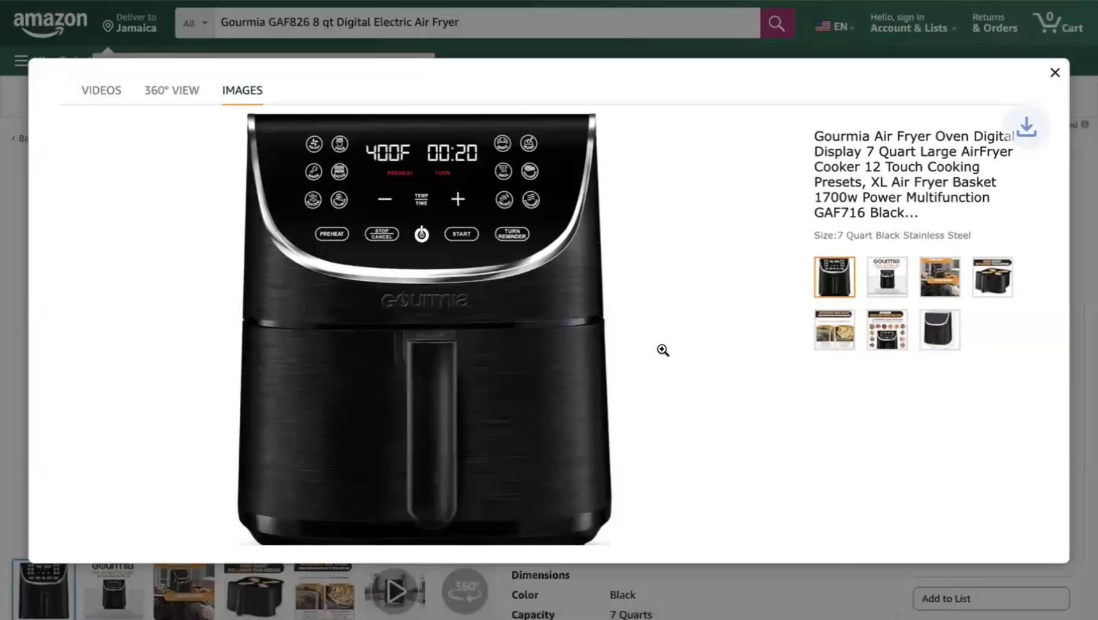
click(892, 293)
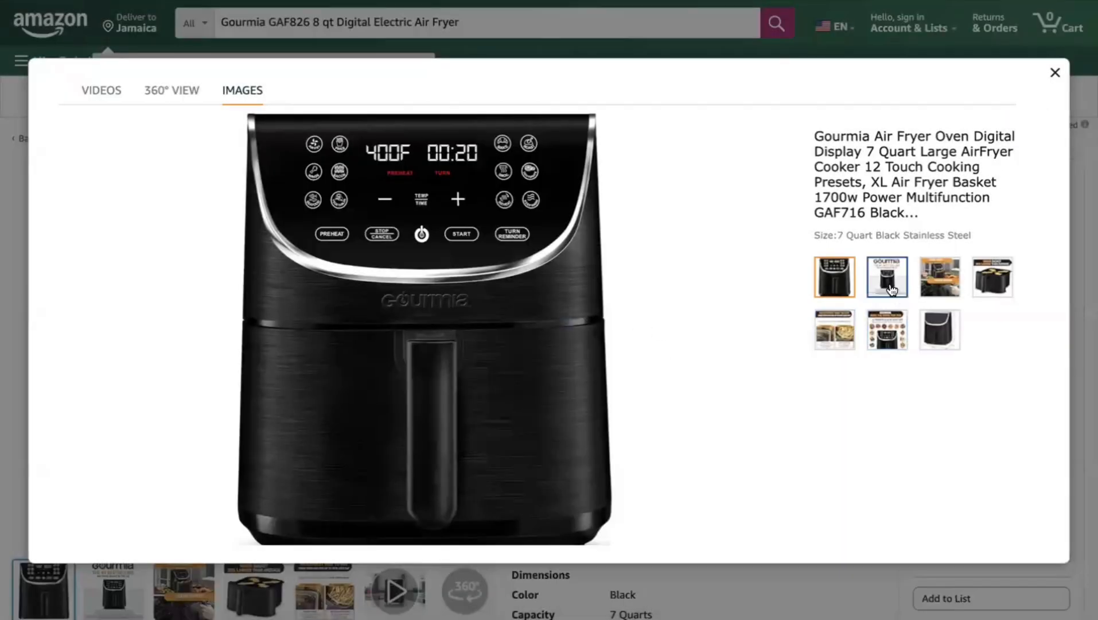
right_click(395, 320)
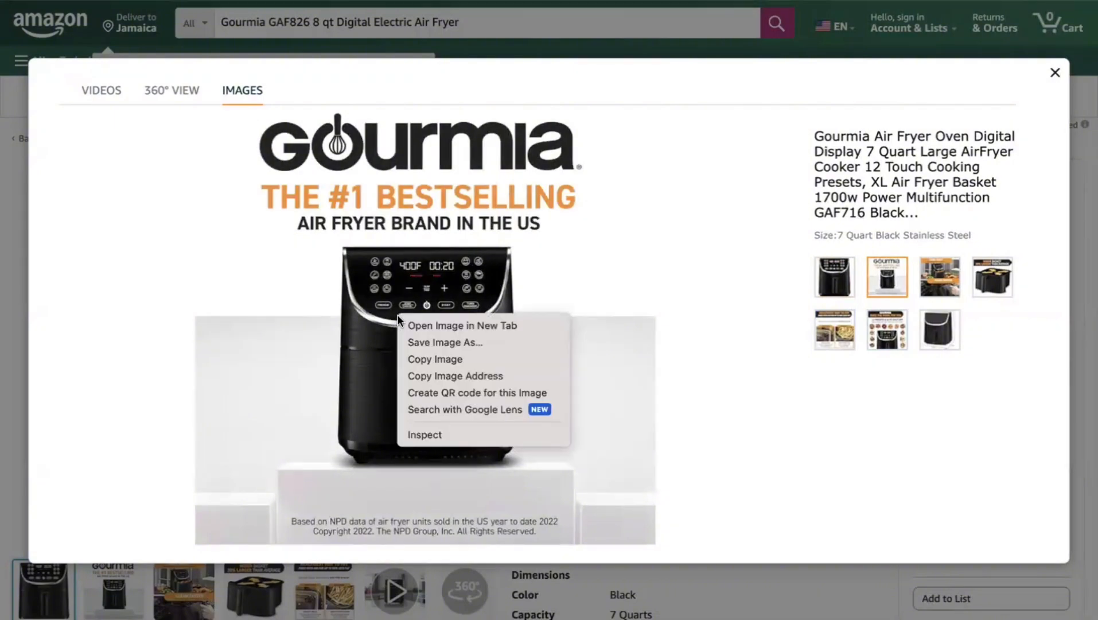
click(431, 343)
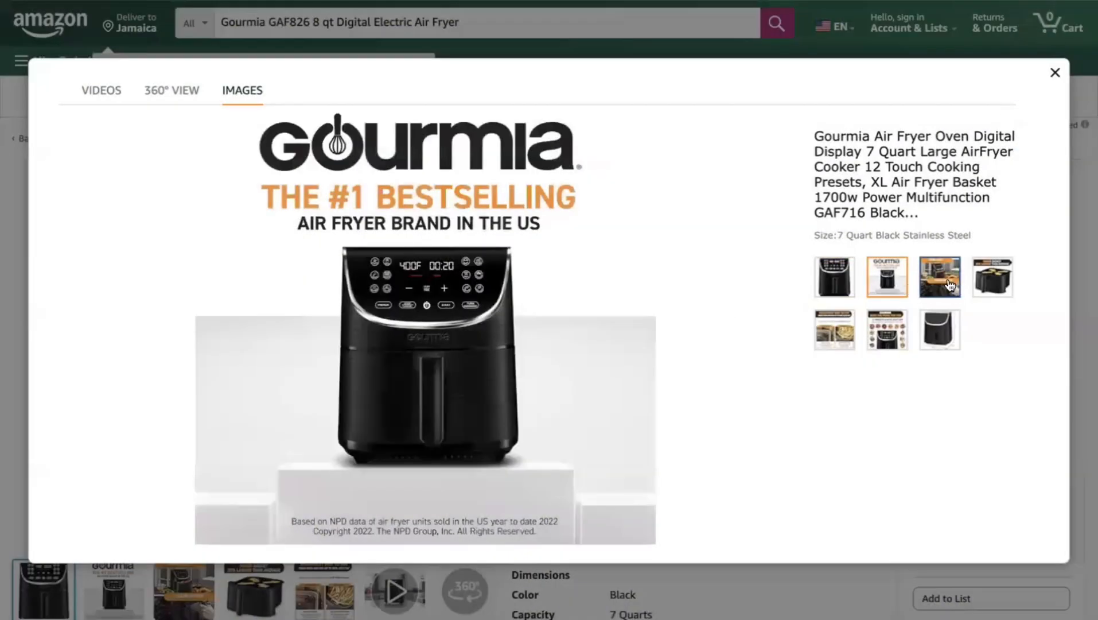
click(950, 285)
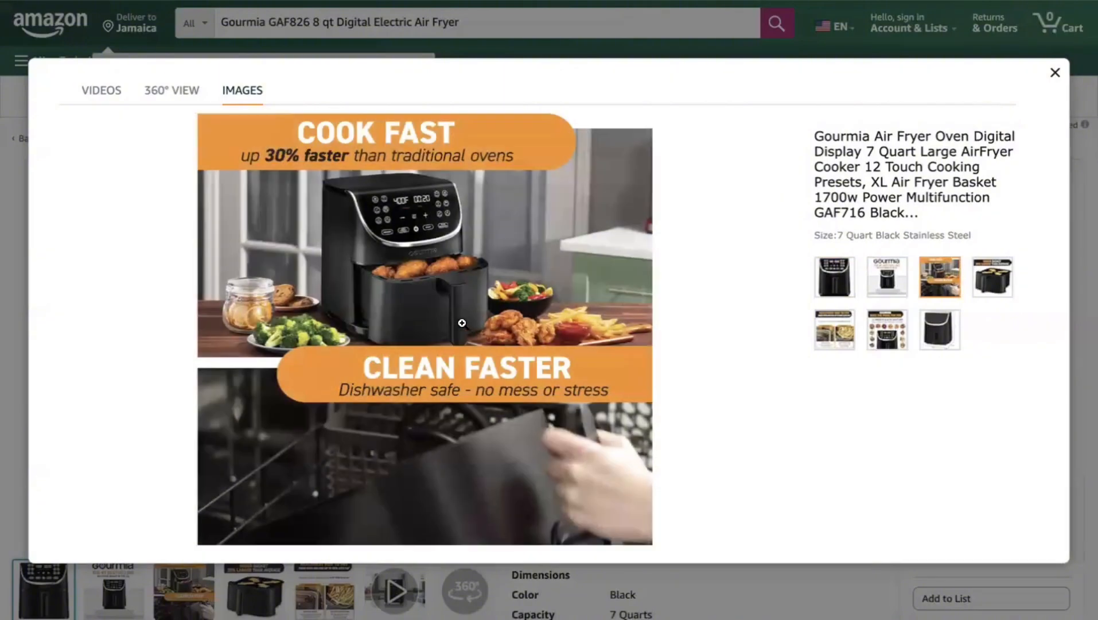
right_click(462, 322)
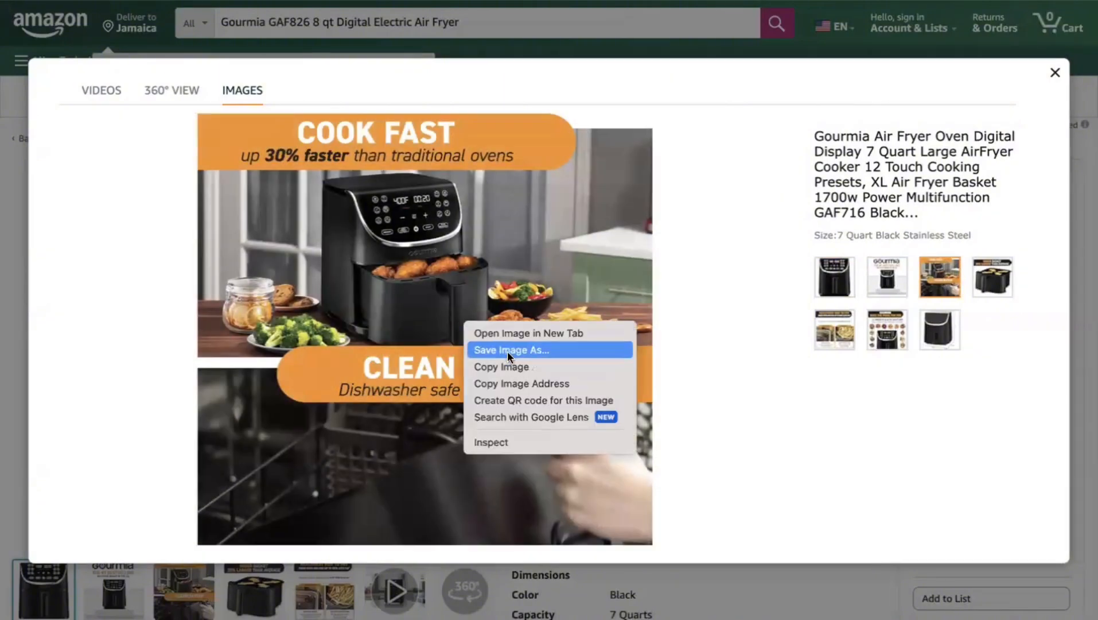
click(508, 350)
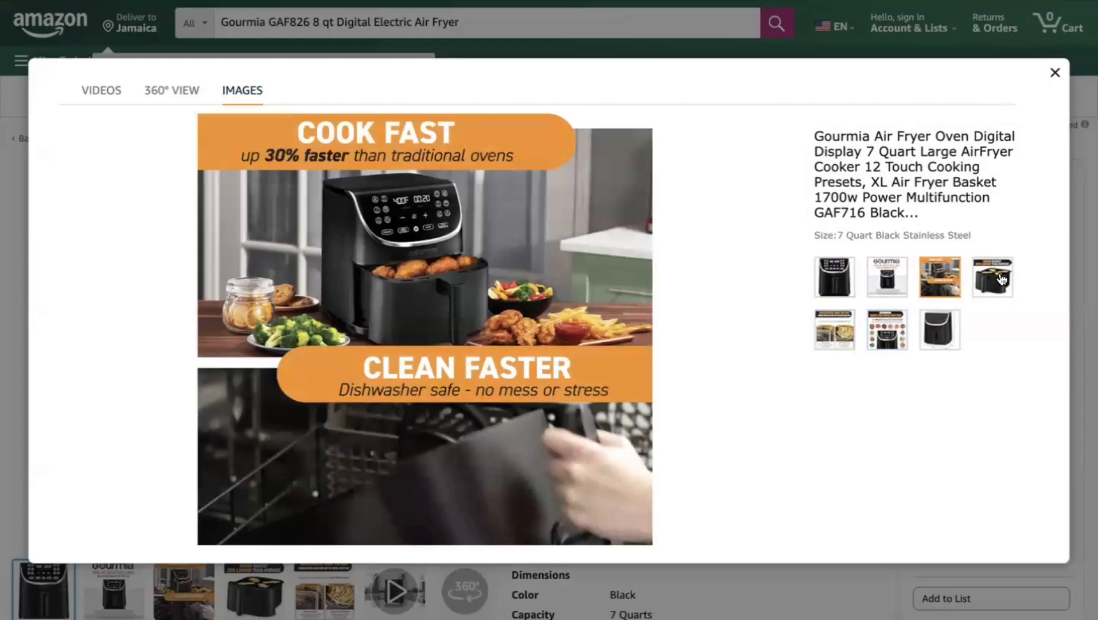
click(1001, 280)
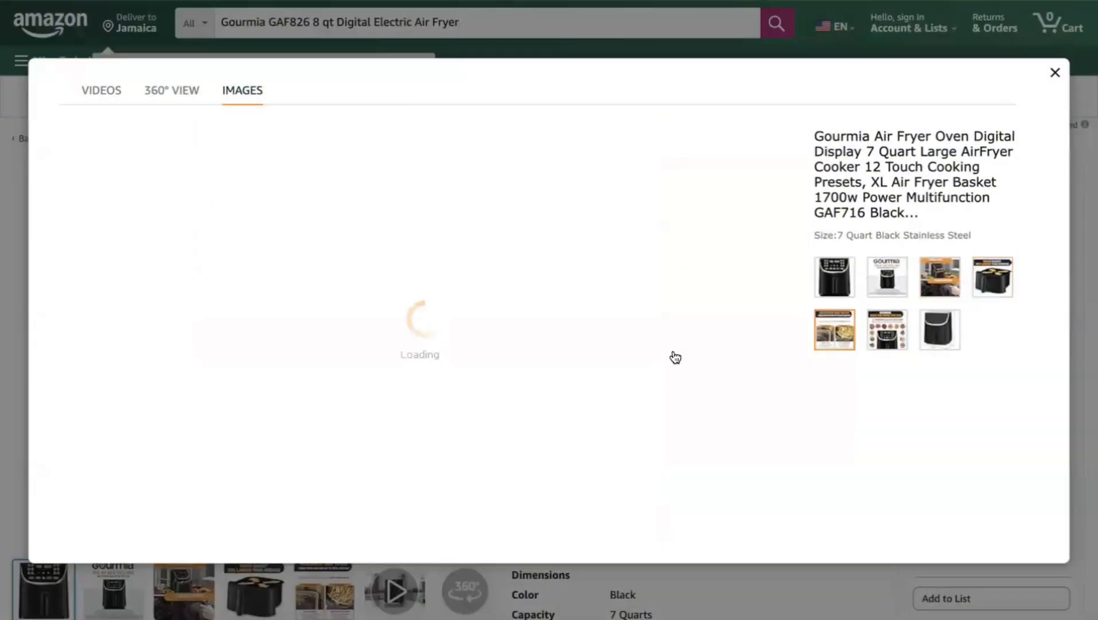
Save the fifth to seventh gallery images: fries infographic, 12 presets photo, dimension diagram
right_click(405, 357)
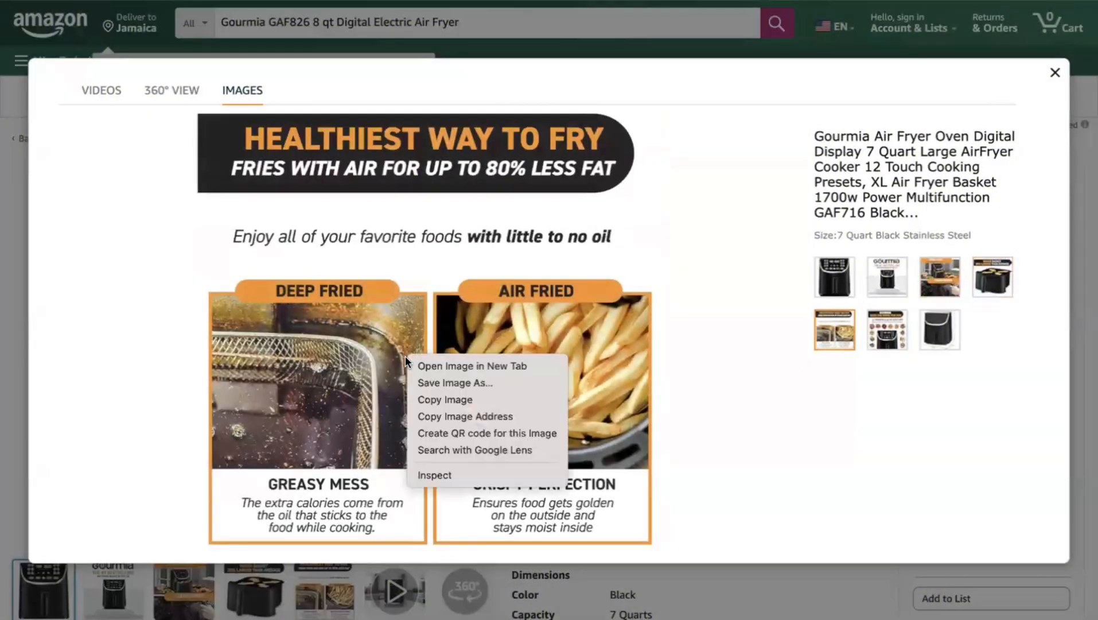
click(440, 383)
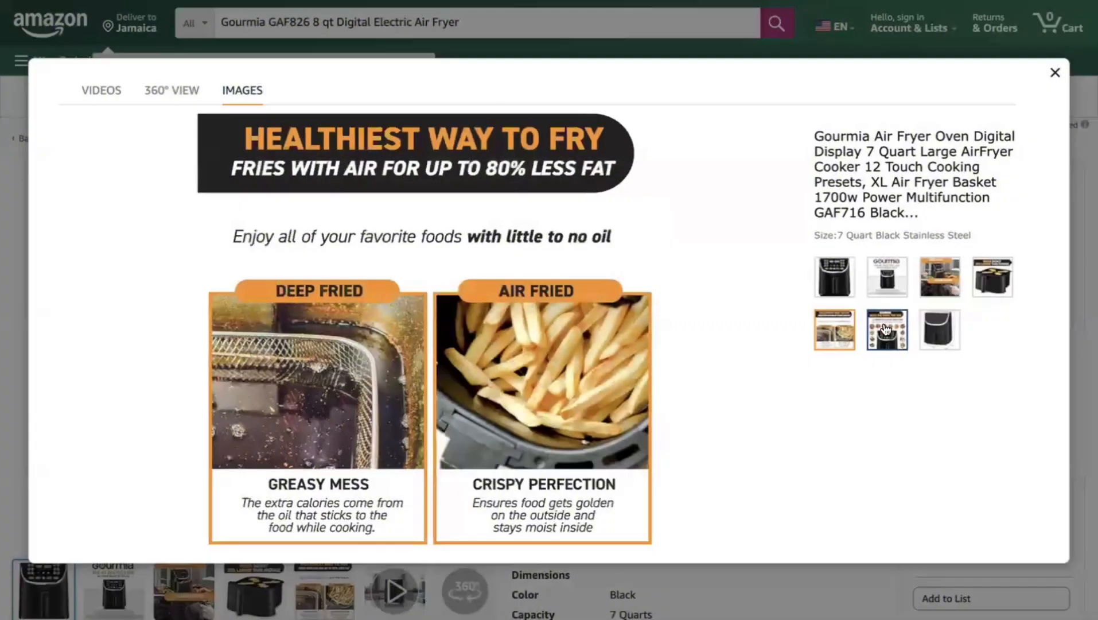
click(887, 329)
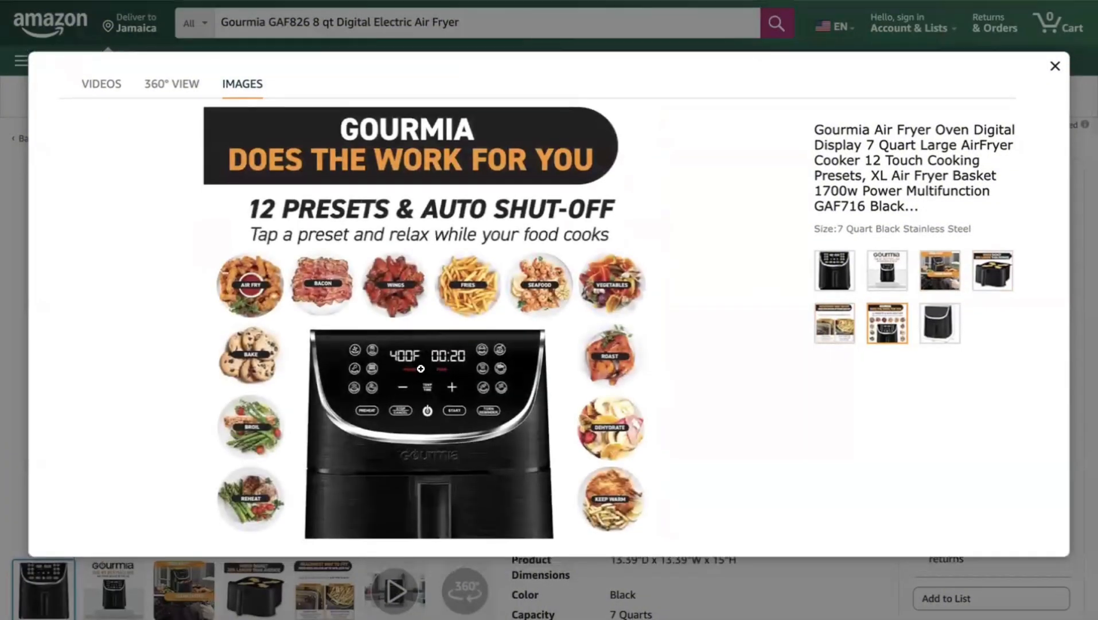
right_click(424, 365)
click(482, 396)
click(939, 328)
right_click(481, 344)
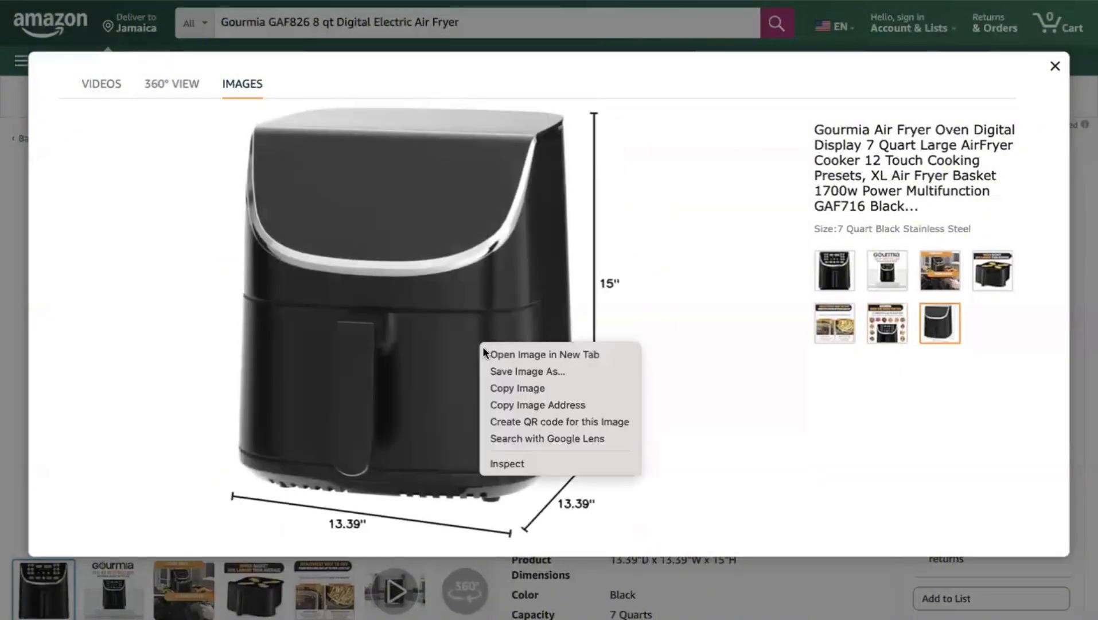
click(515, 371)
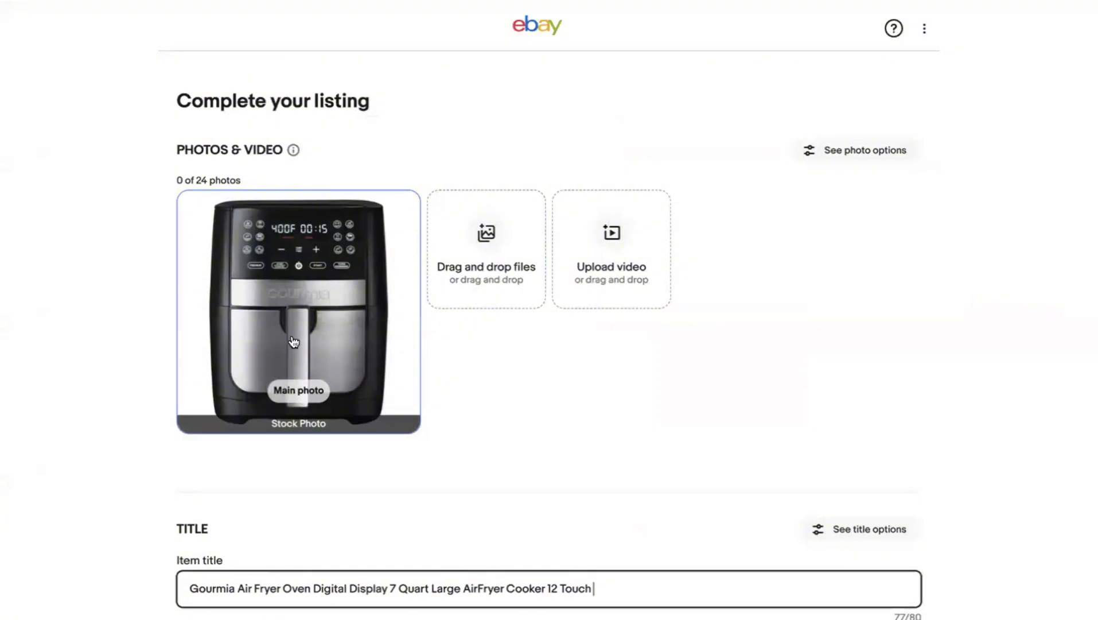
Finish editing the eBay item title by clicking outside the field
click(485, 237)
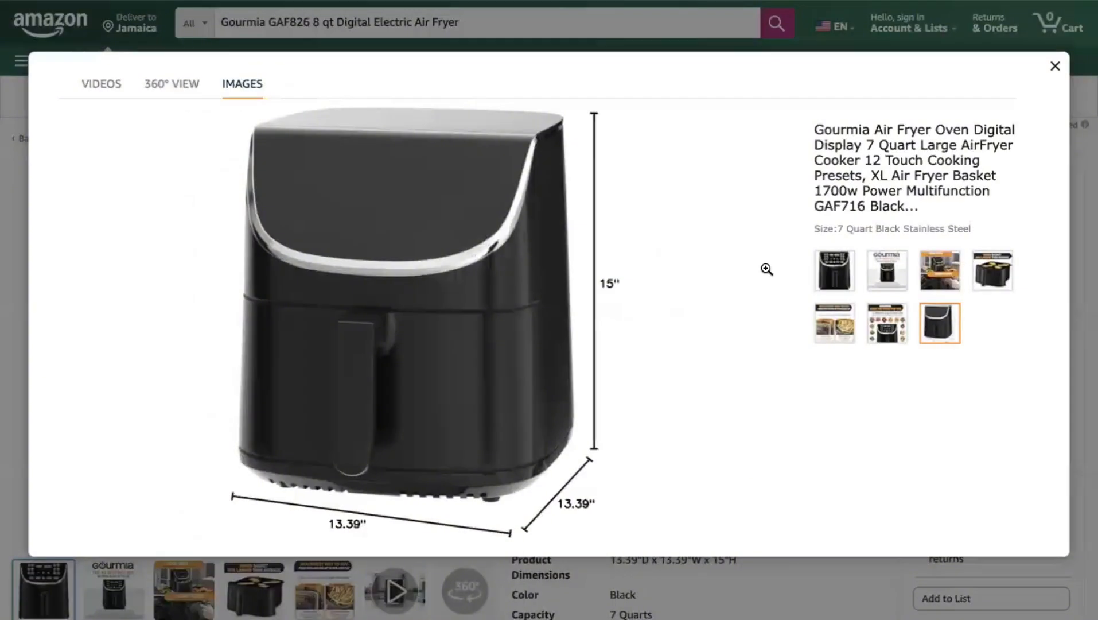
Save the front-view photo and the Cook Fast / Clean Faster photo from the gallery
click(830, 279)
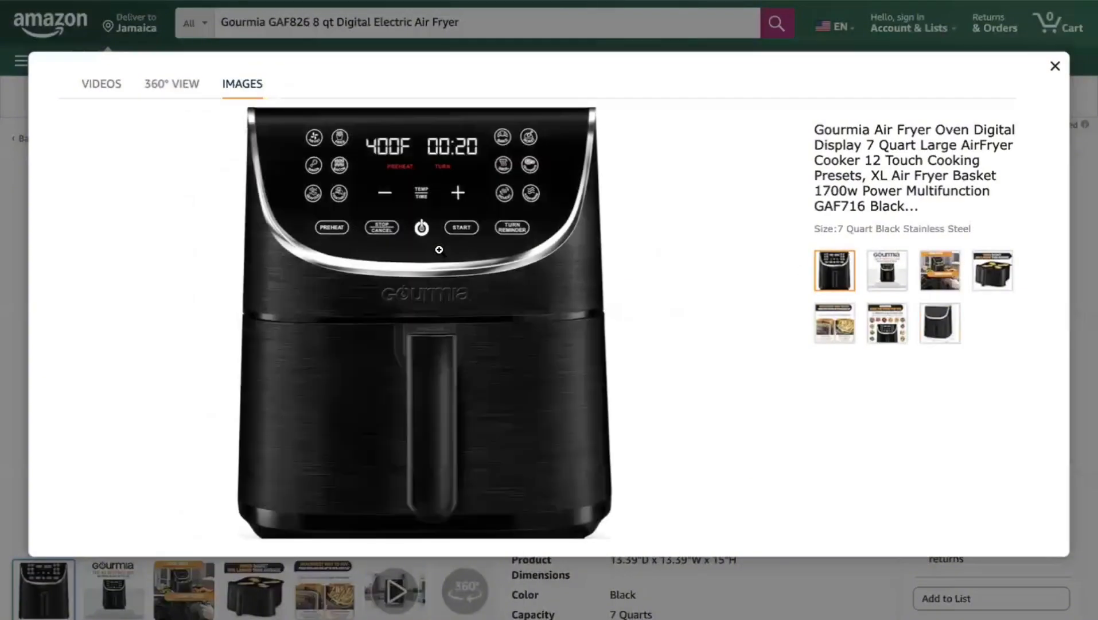
right_click(438, 247)
click(486, 276)
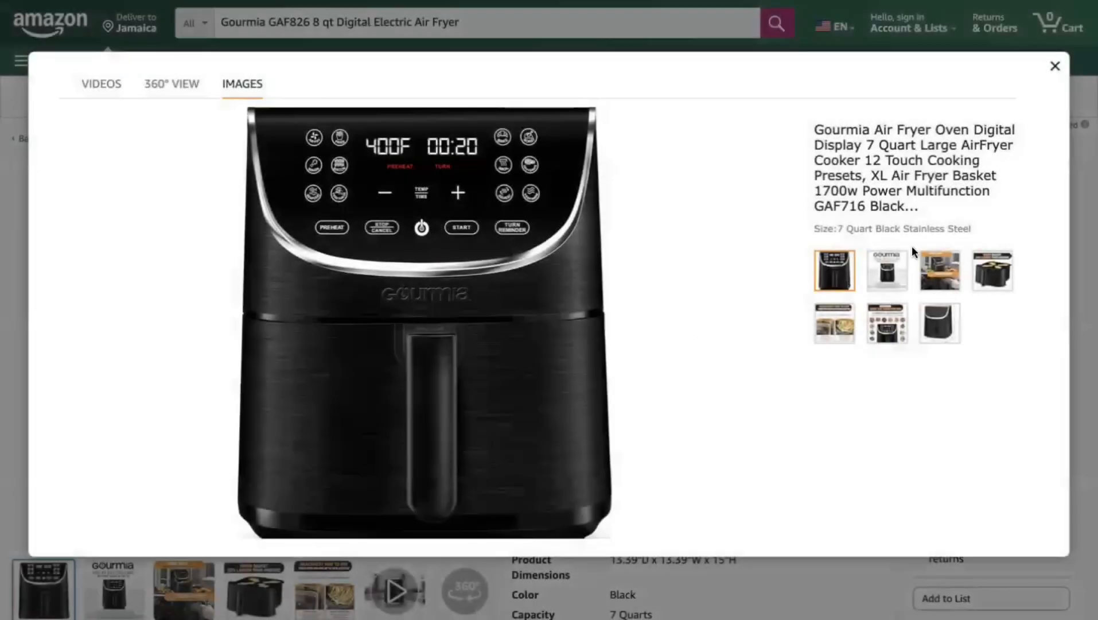
click(752, 335)
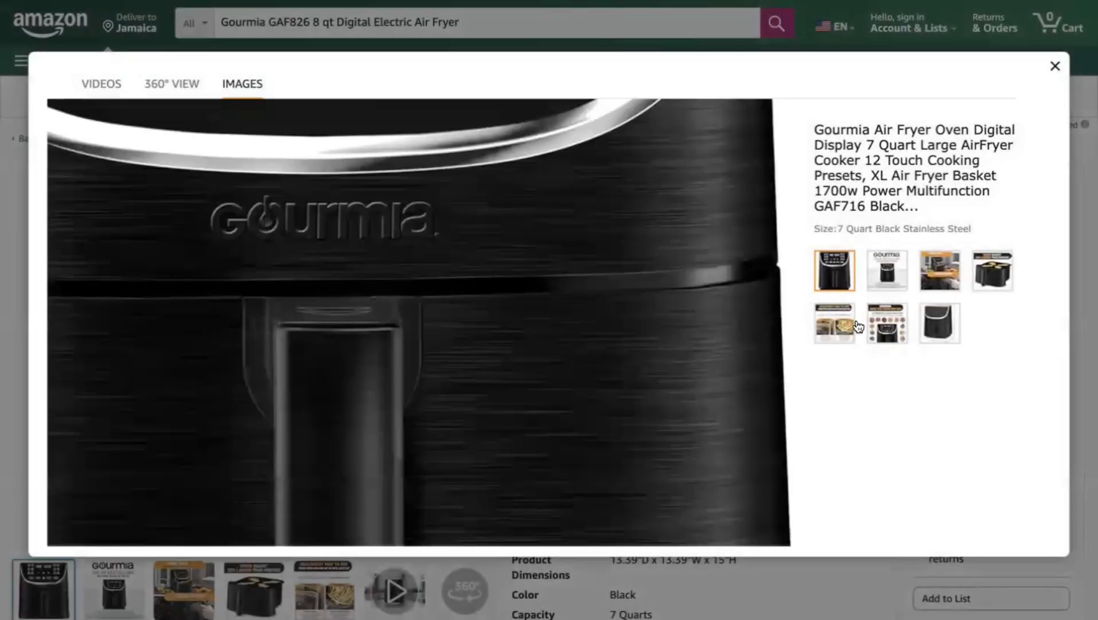
click(840, 341)
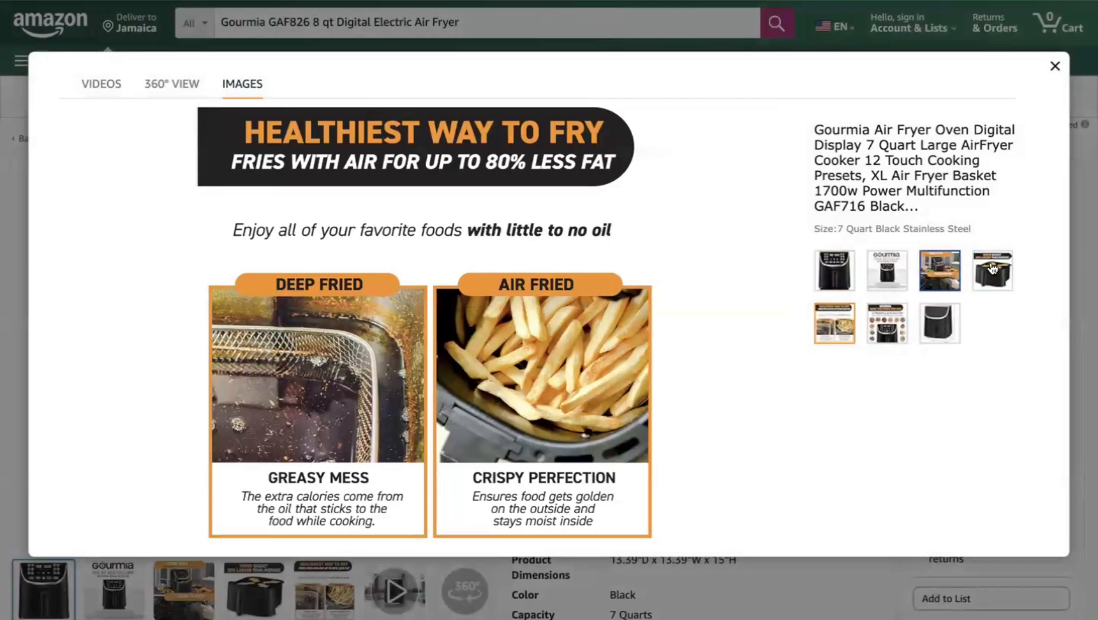
click(941, 271)
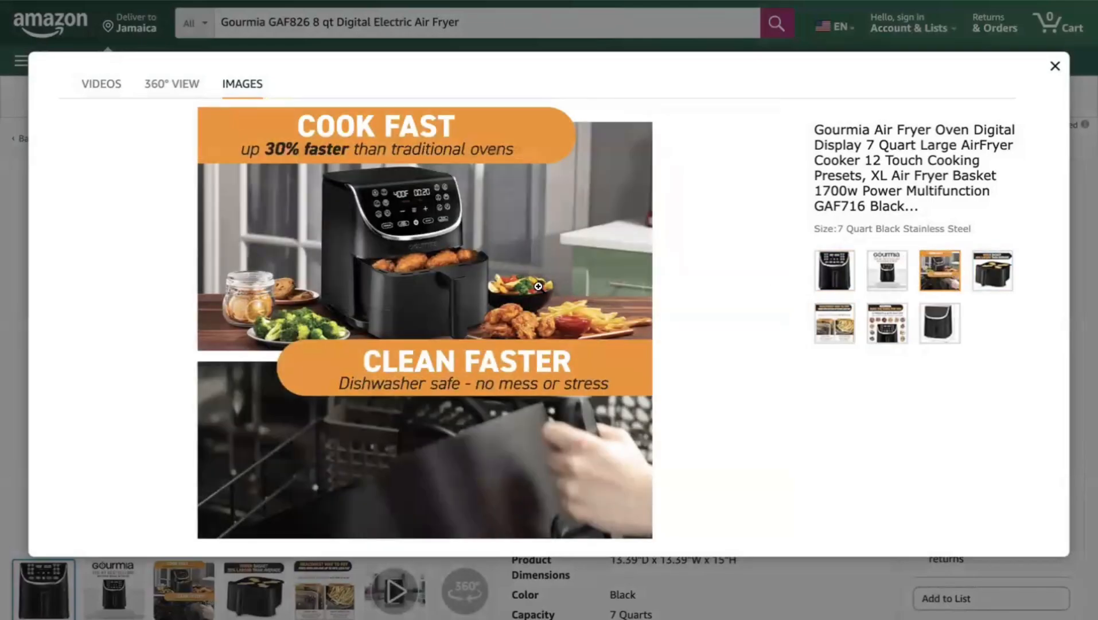
right_click(541, 285)
click(578, 312)
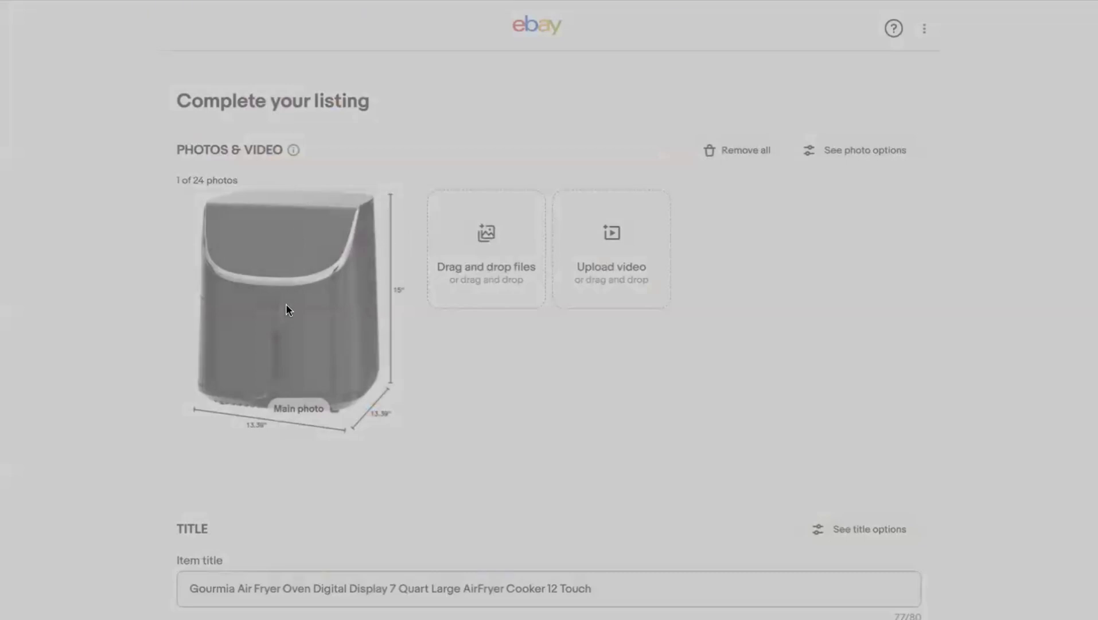
Drop the saved front-view, fries and Cook Fast images into eBay's photo upload box
drag(819, 458, 520, 296)
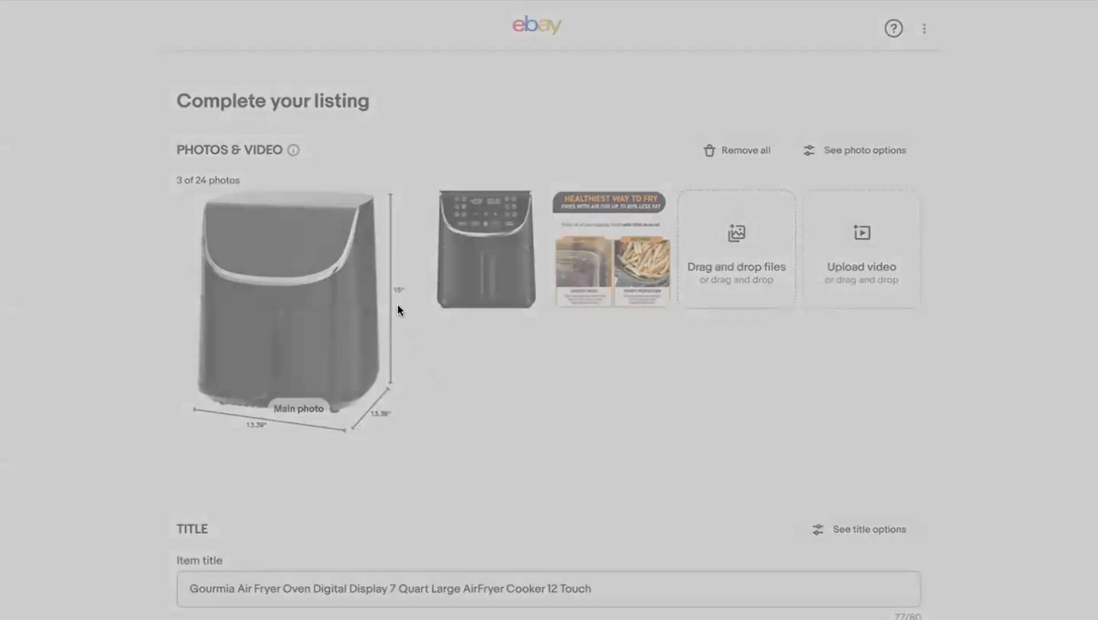
drag(813, 455, 812, 454)
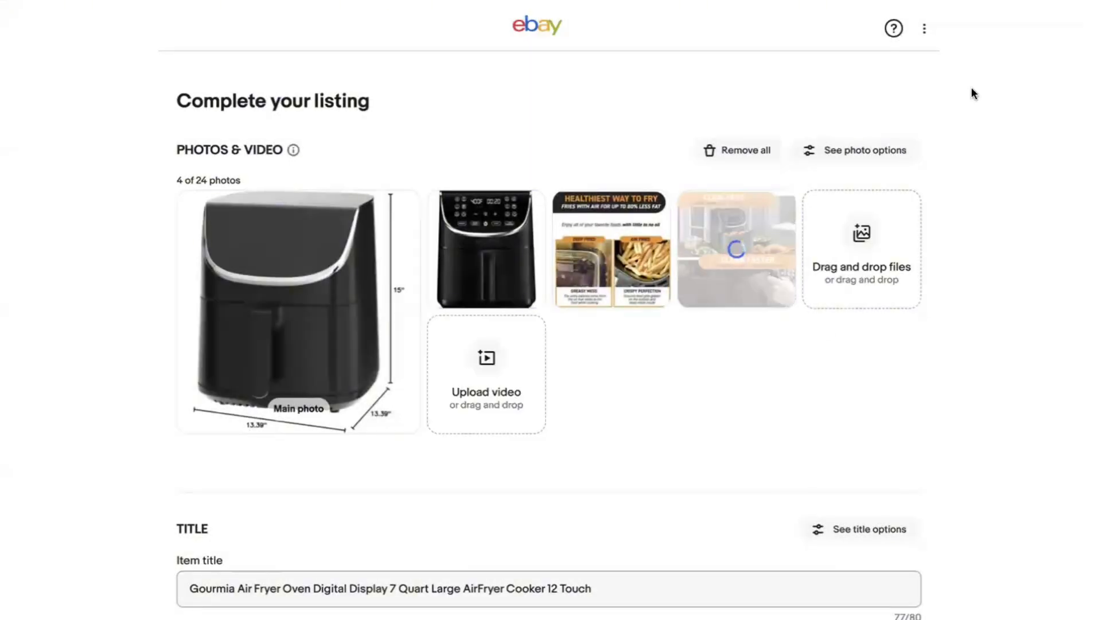
Save the Gourmia '#1 Bestselling' banner image from Amazon's enlarged viewer
key(ctrl+Tab)
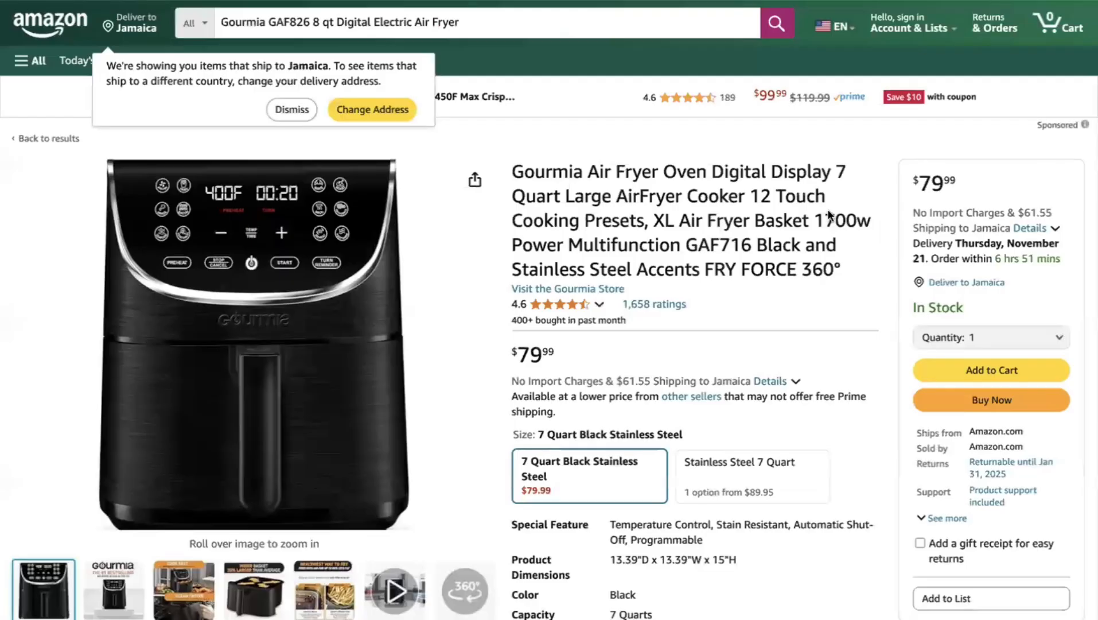
scroll(301, 414, down, 3)
click(201, 436)
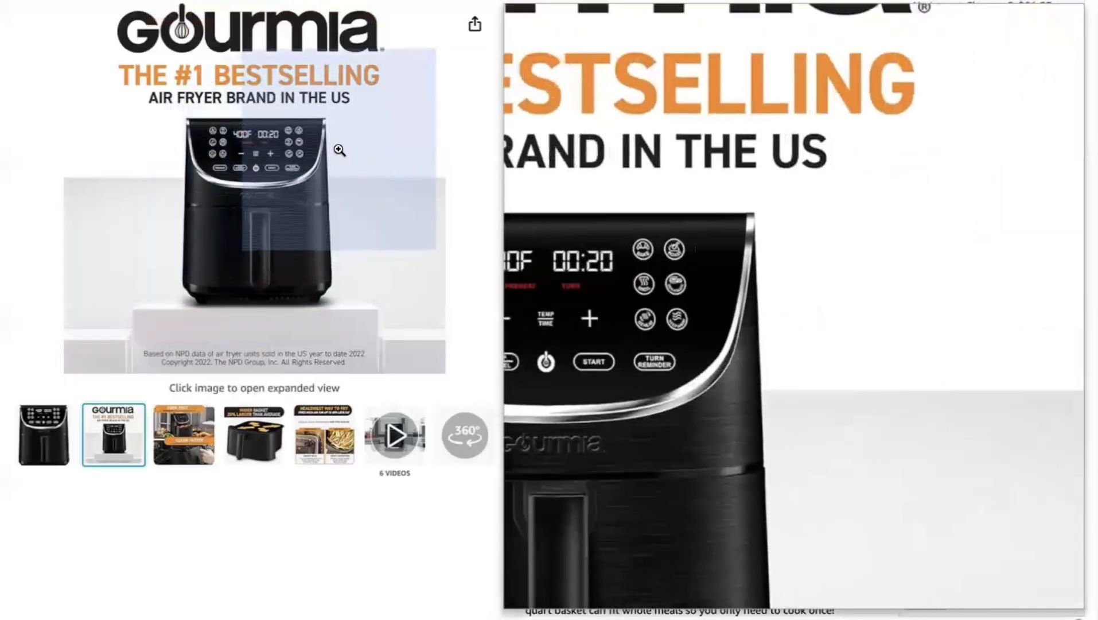
click(338, 150)
right_click(420, 362)
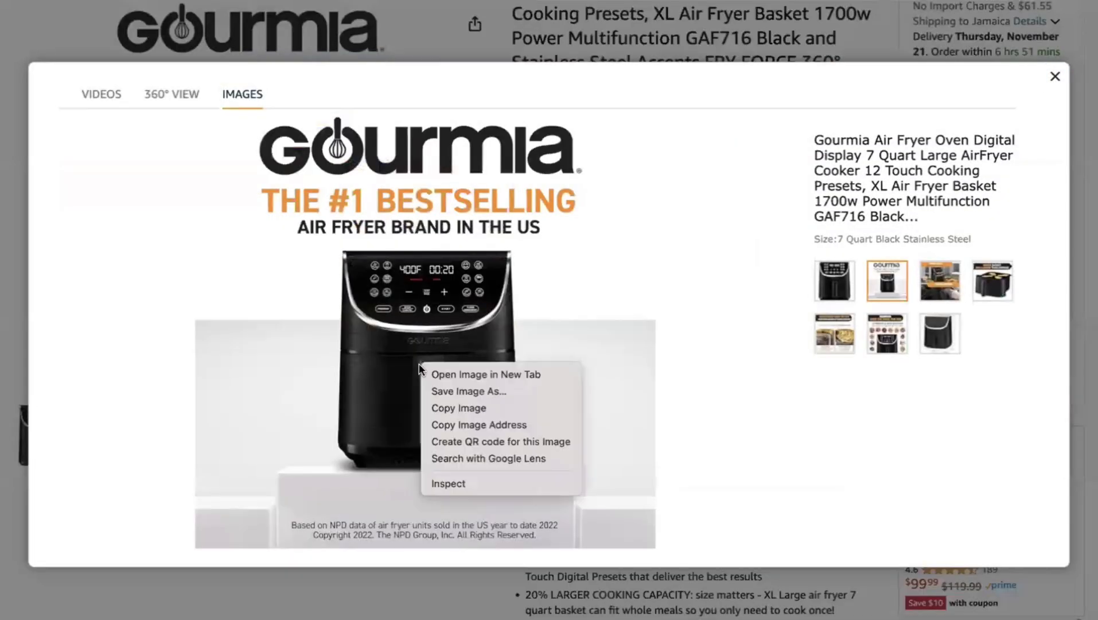
click(485, 392)
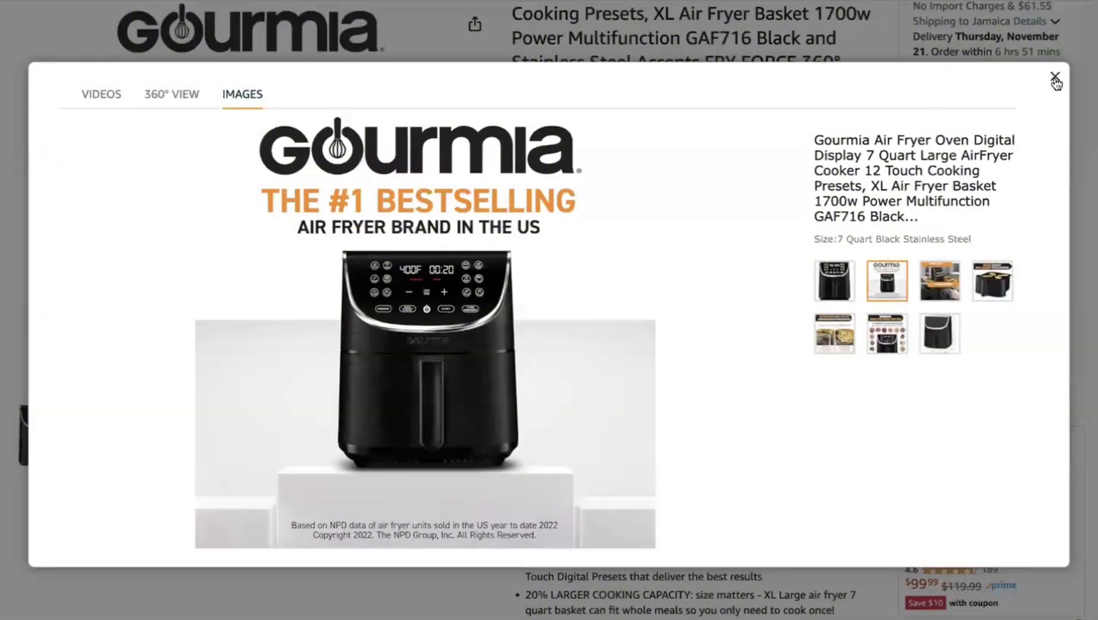
click(1053, 78)
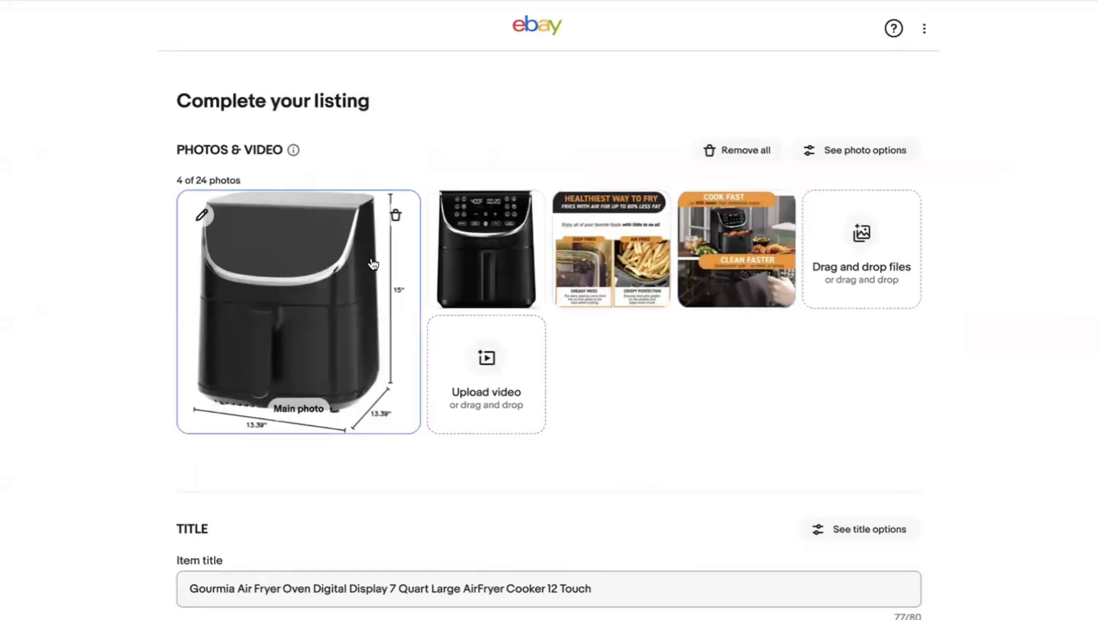
Delete the dimensions drawing and upload the '#1 Bestselling' image into the Main photo slot
click(299, 414)
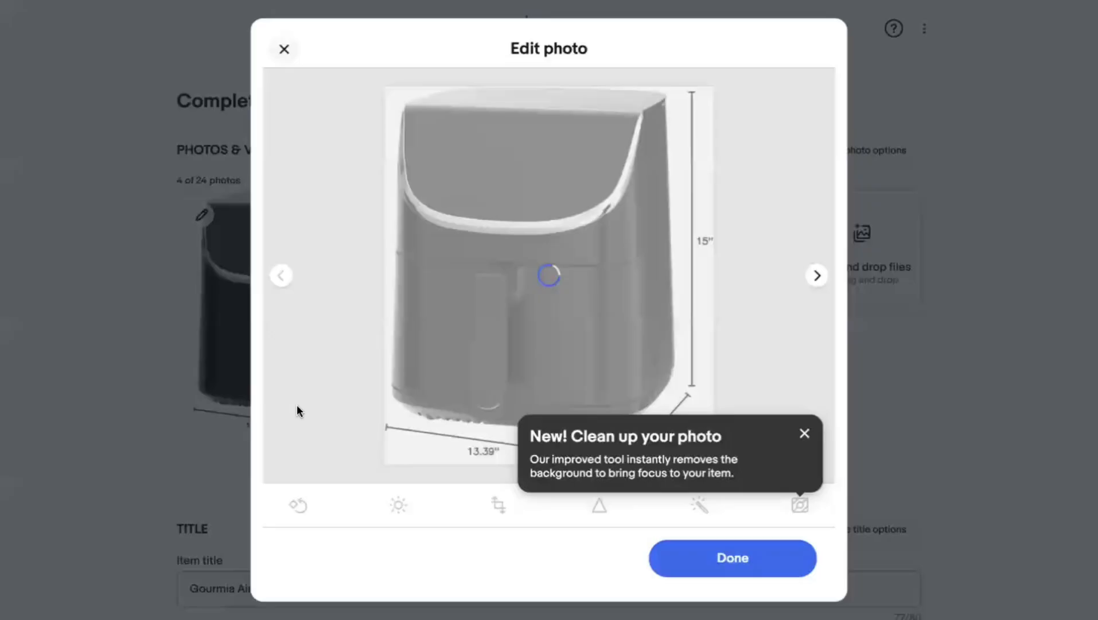
click(284, 49)
click(396, 215)
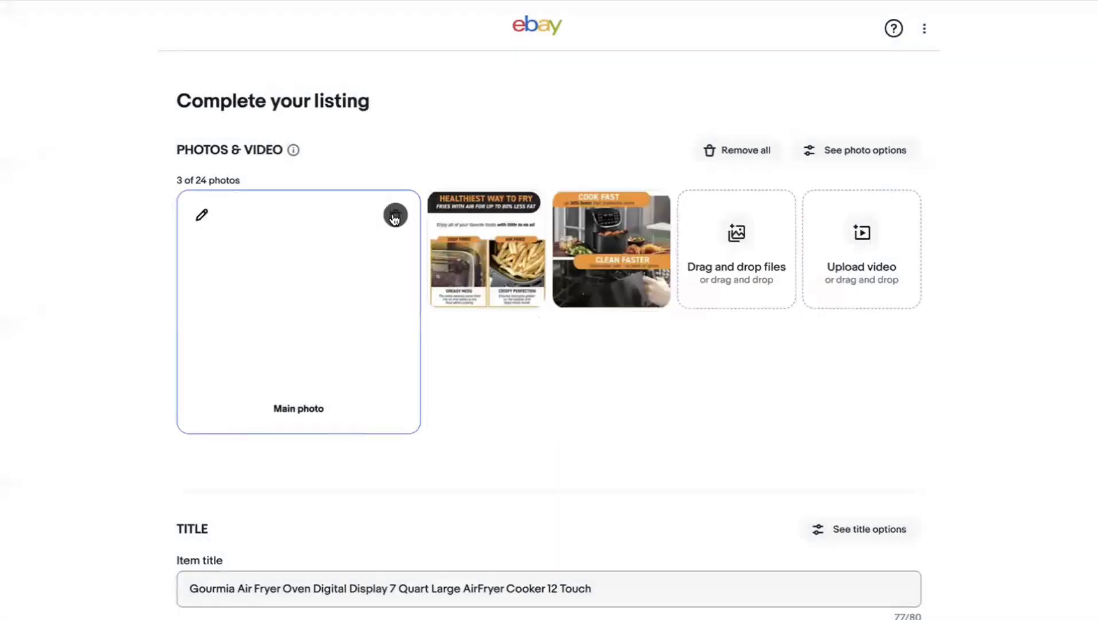
click(736, 231)
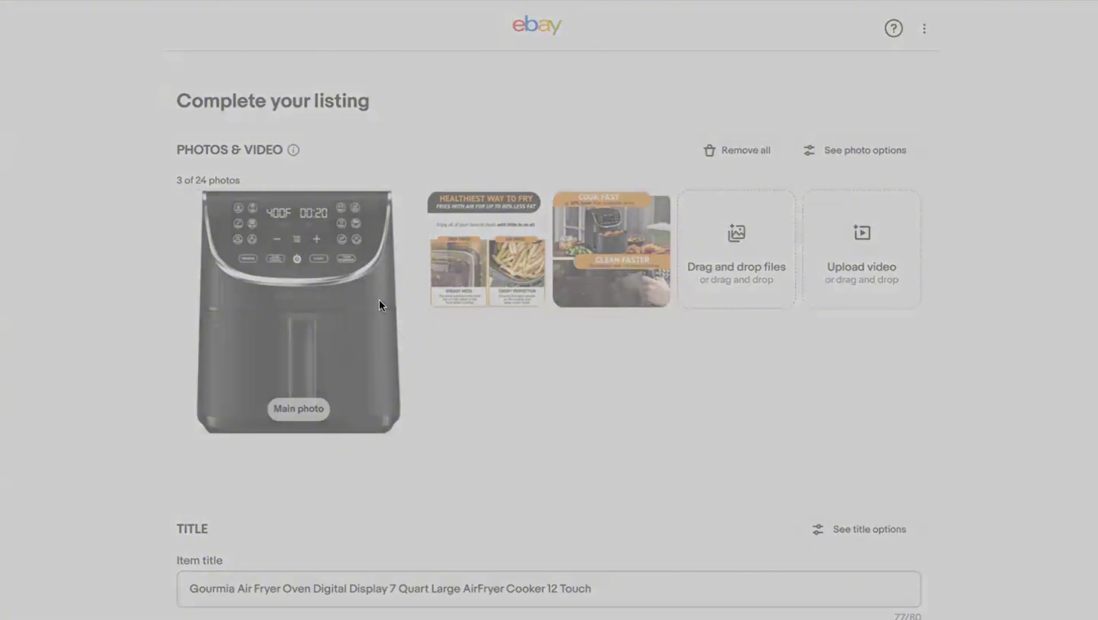
click(802, 457)
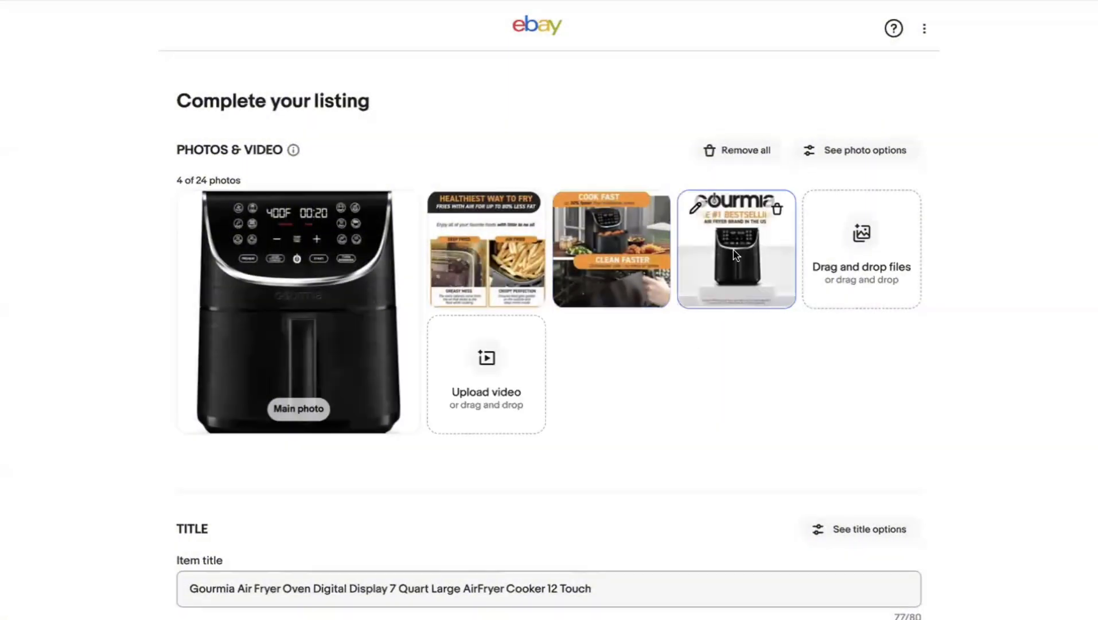
drag(714, 257, 345, 258)
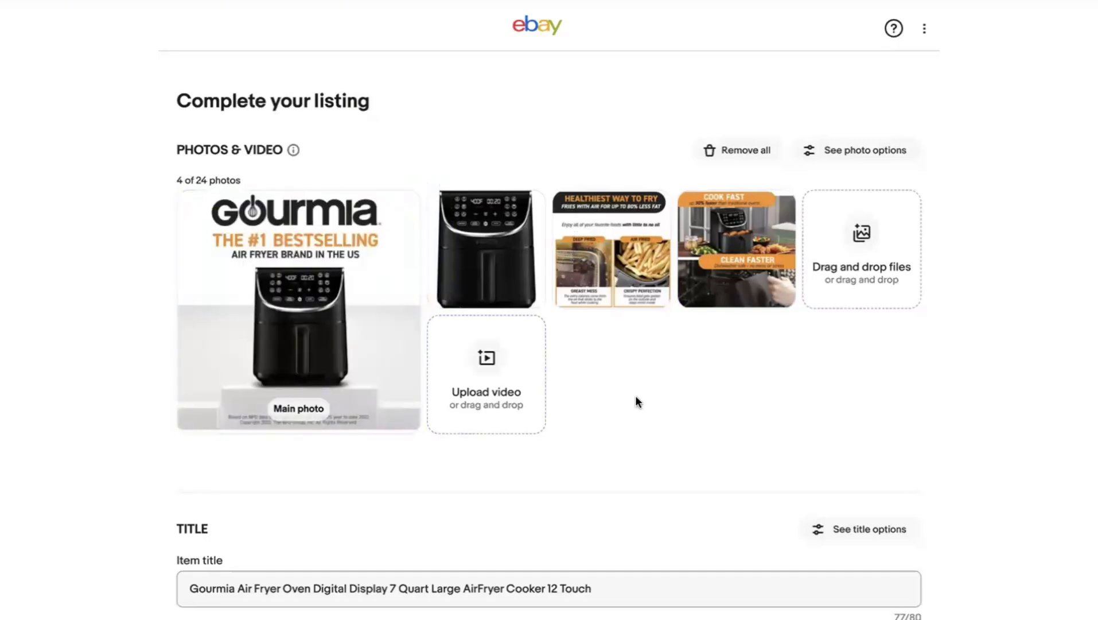
scroll(635, 400, down, 2)
scroll(636, 400, down, 3)
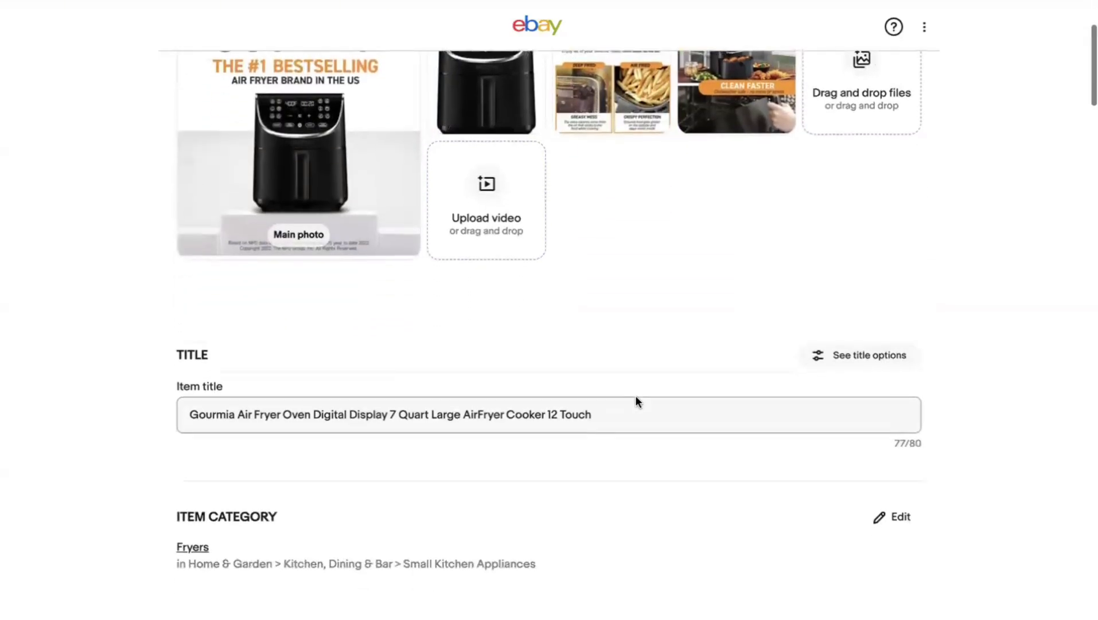
scroll(637, 401, down, 2)
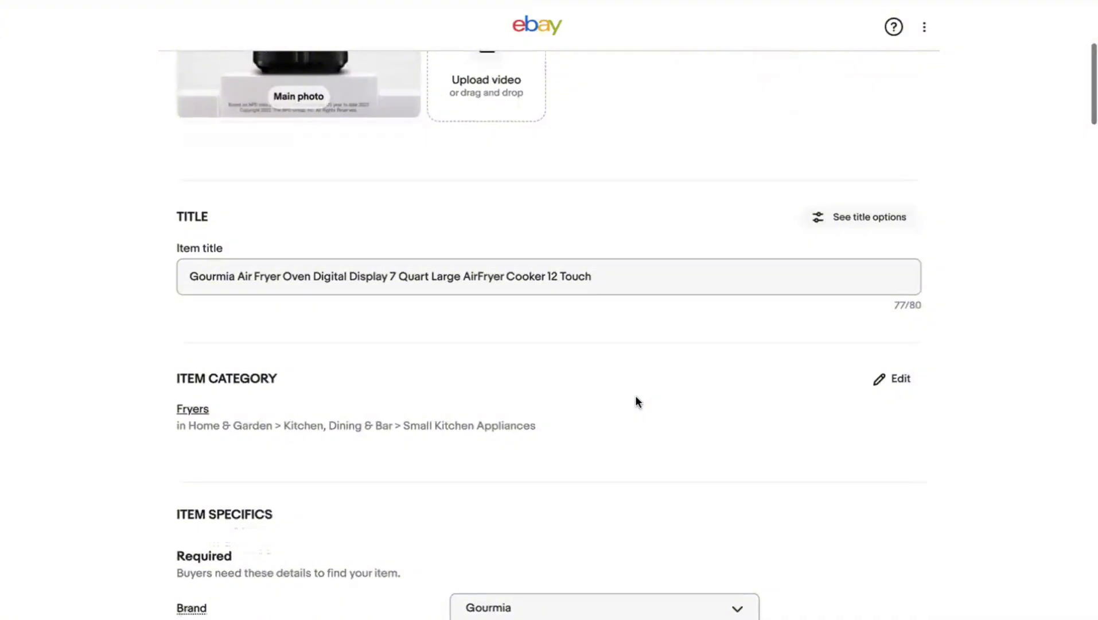
scroll(637, 400, down, 3)
scroll(635, 396, down, 1)
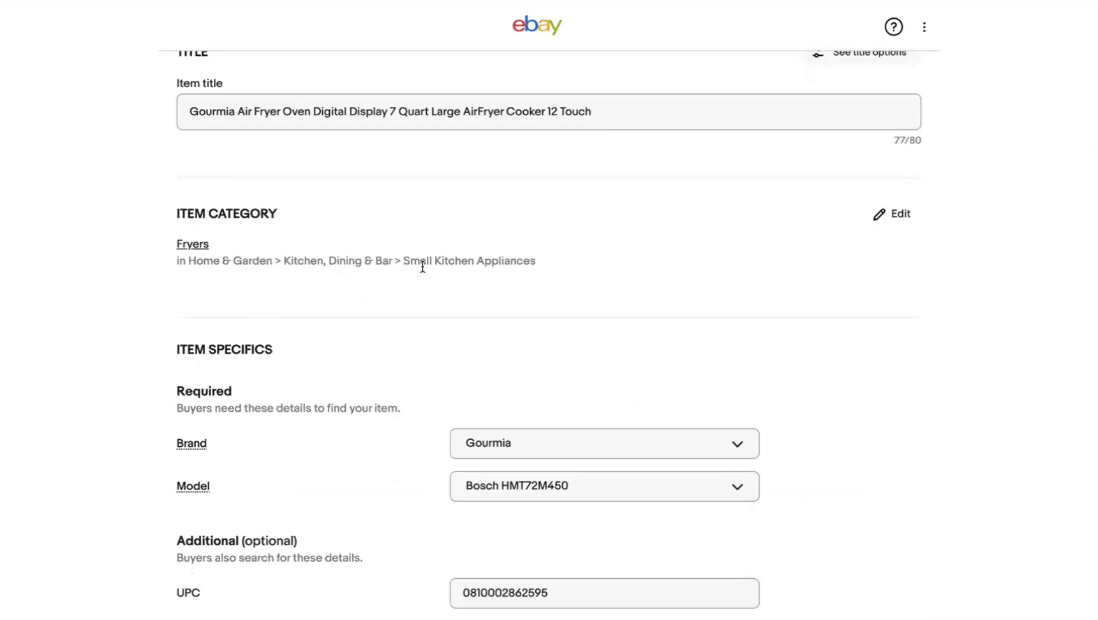
scroll(422, 266, down, 1)
scroll(422, 266, down, 2)
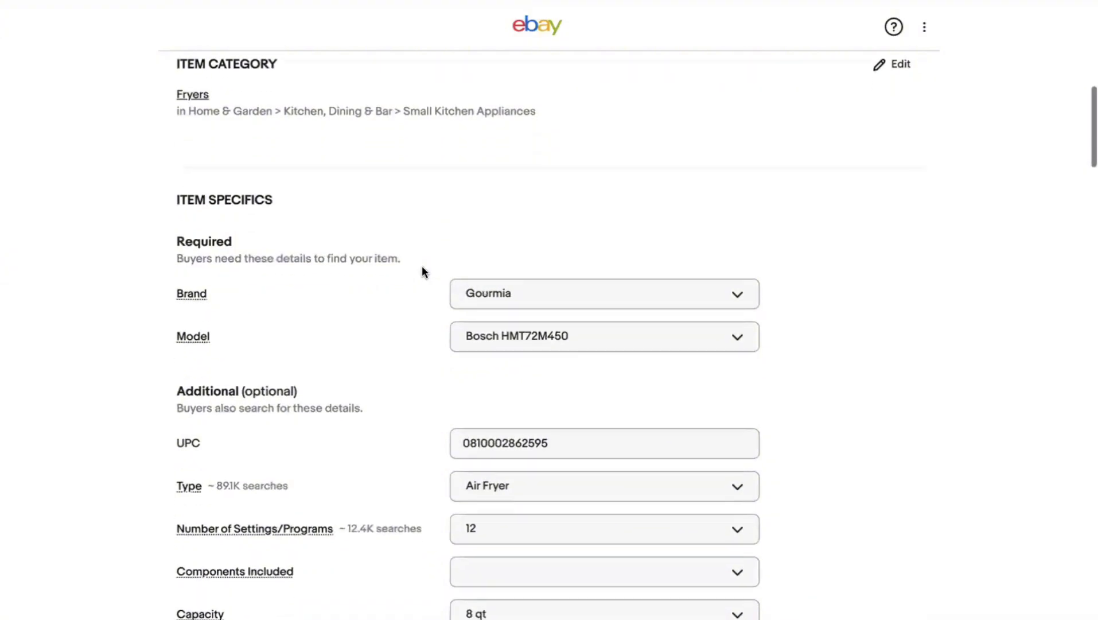
scroll(422, 266, down, 2)
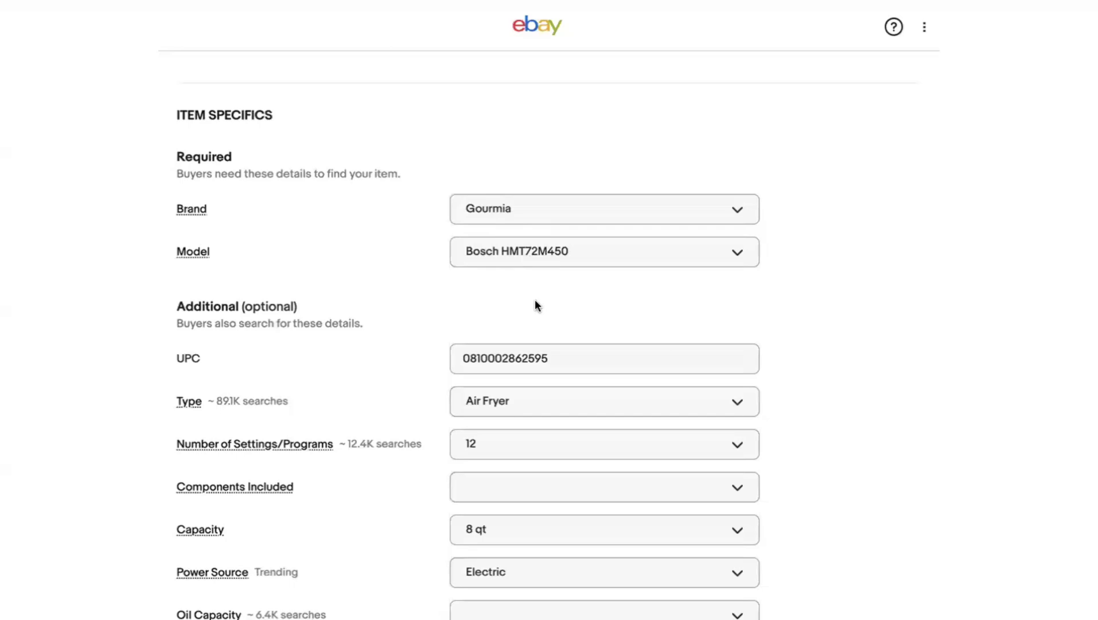
scroll(535, 301, down, 4)
scroll(535, 300, down, 3)
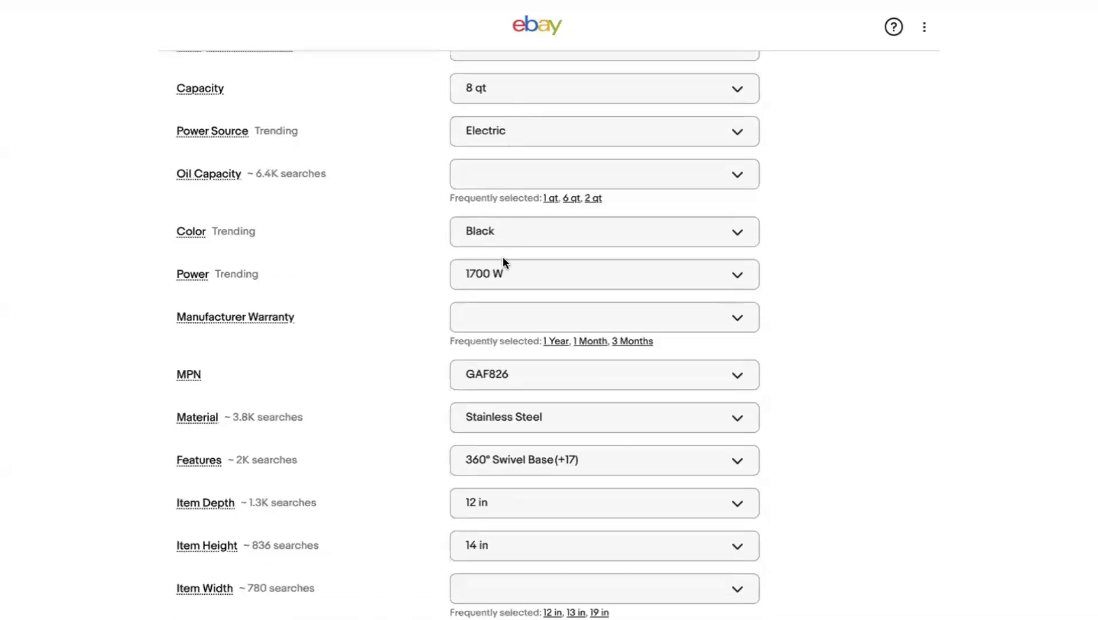
scroll(513, 283, down, 2)
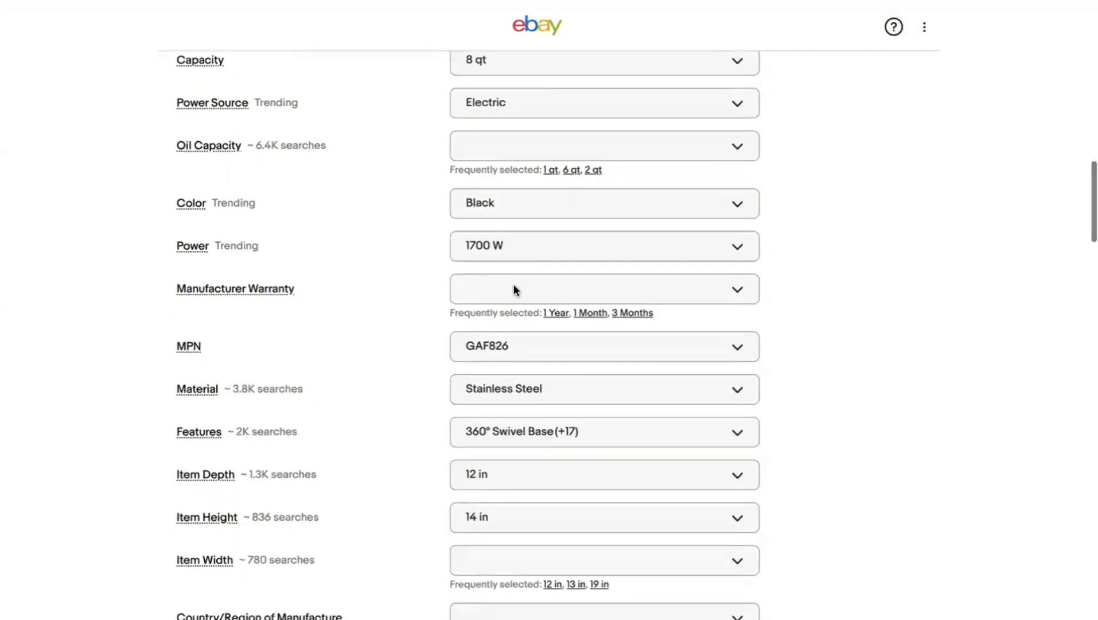
scroll(513, 283, down, 1)
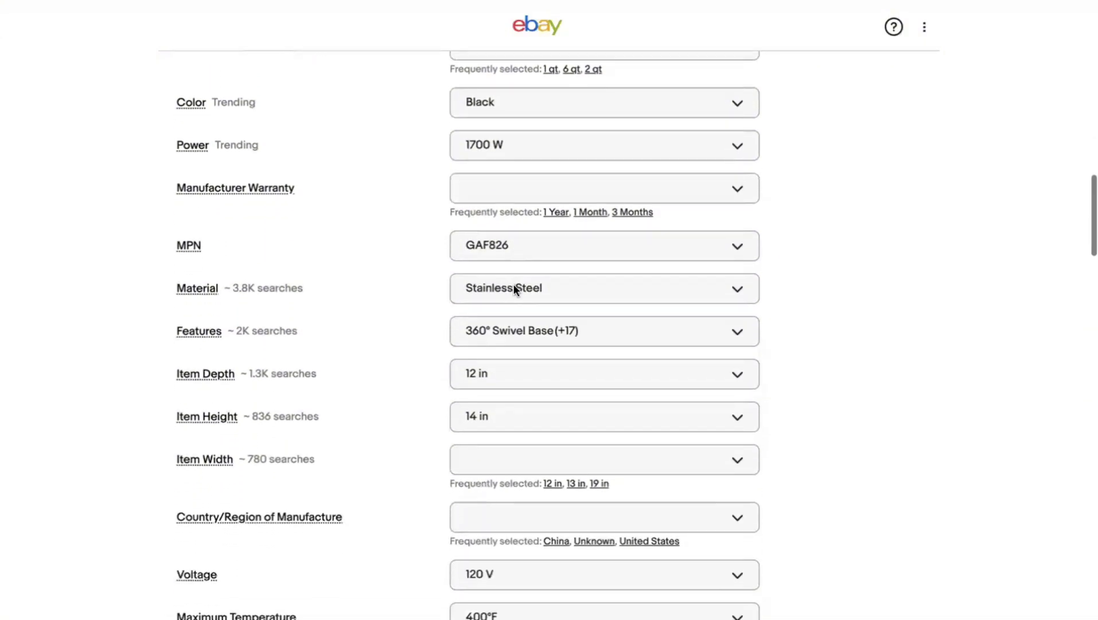
scroll(527, 236, down, 2)
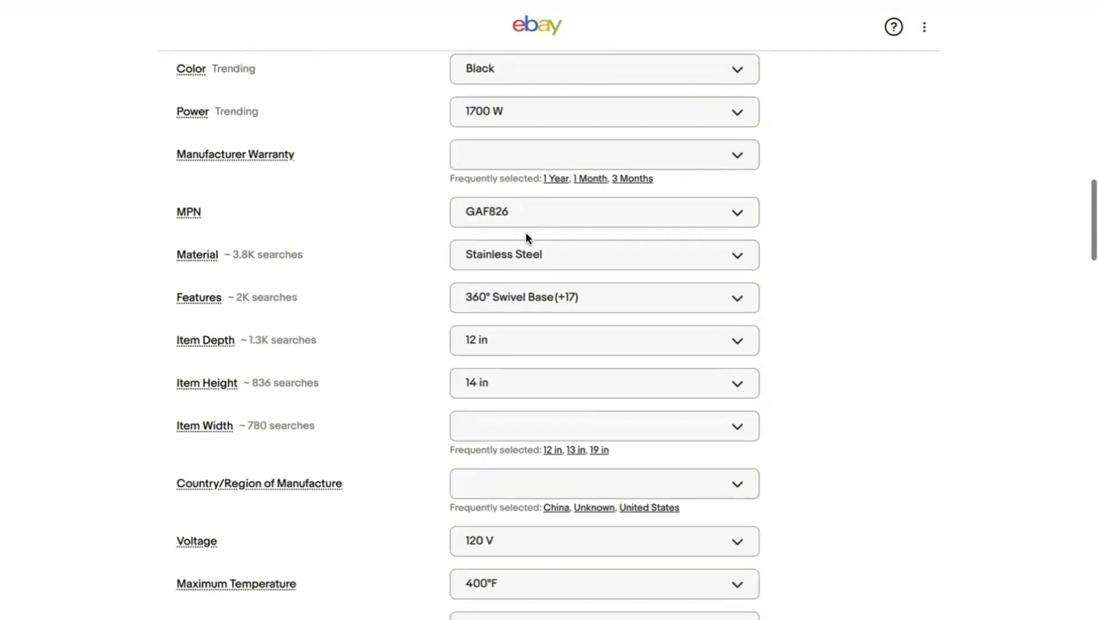
scroll(526, 237, down, 2)
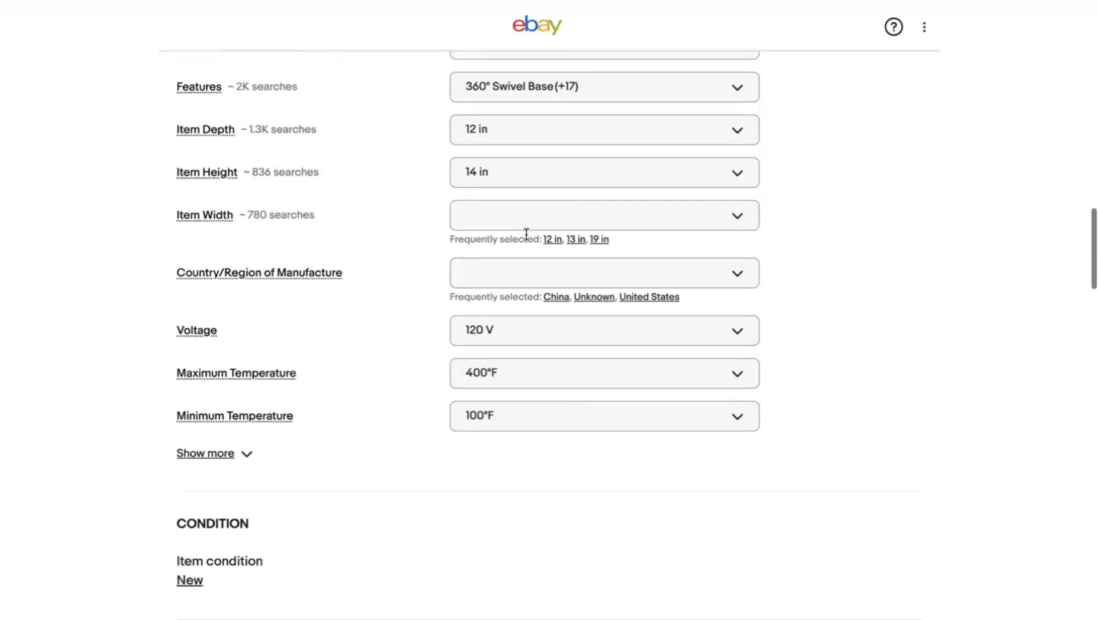
scroll(526, 234, up, 5)
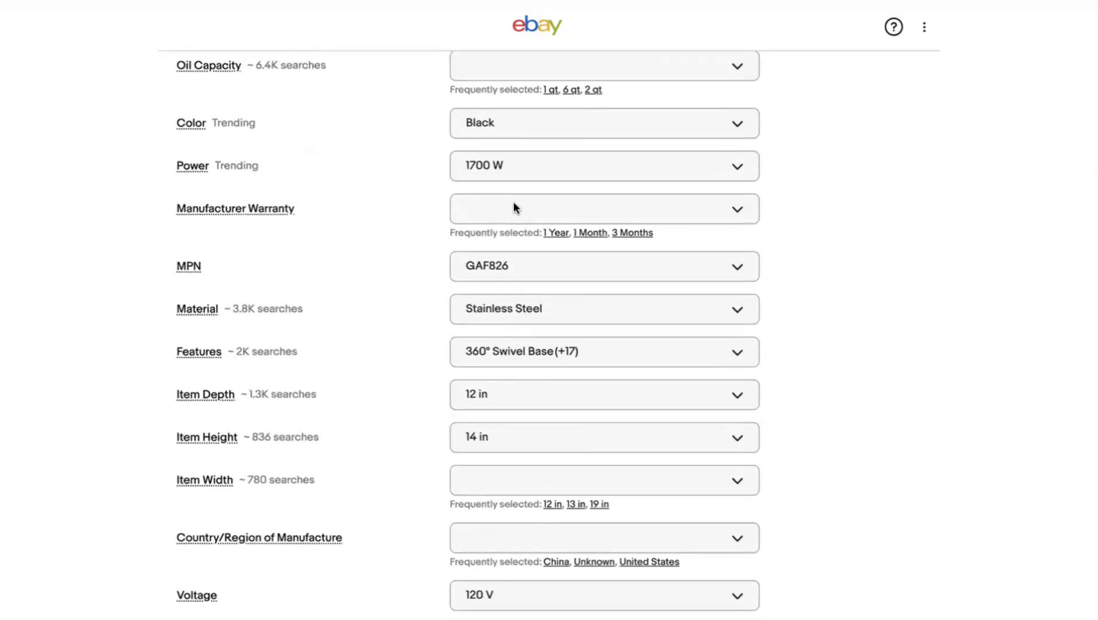
scroll(514, 203, down, 6)
scroll(514, 206, down, 3)
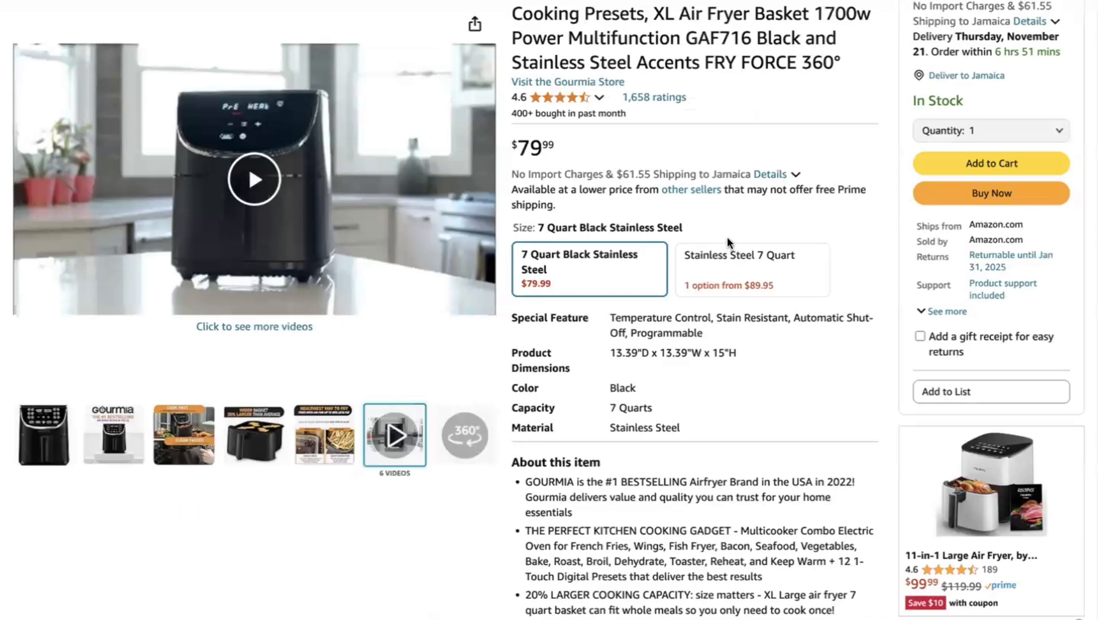
Select the About this item bullets, then copy the full Product Description paragraph
scroll(726, 241, down, 3)
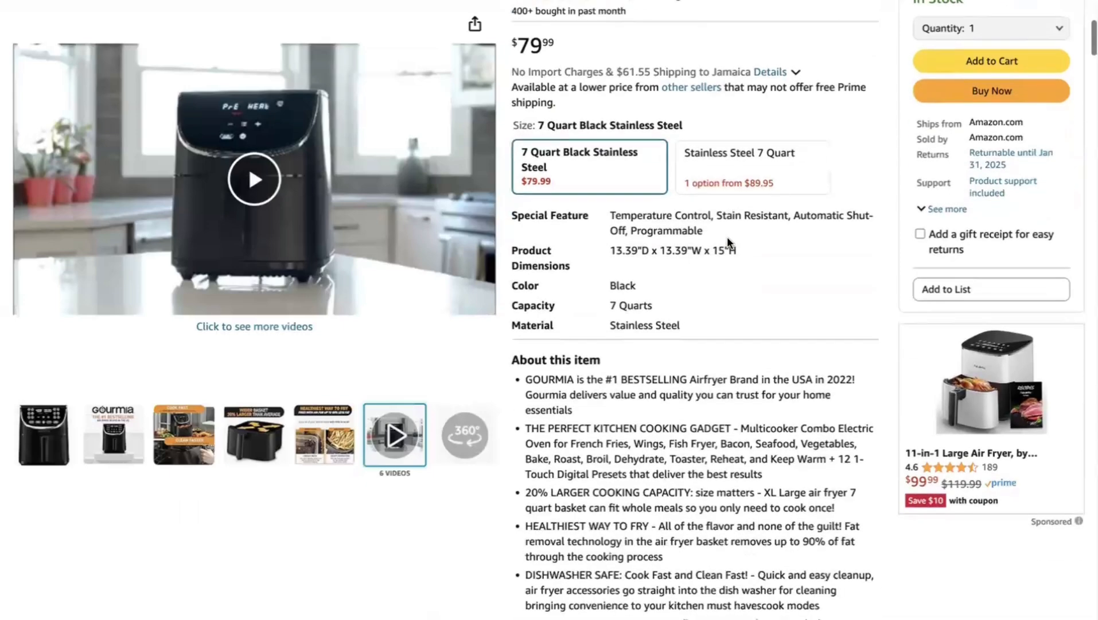
scroll(726, 237, down, 4)
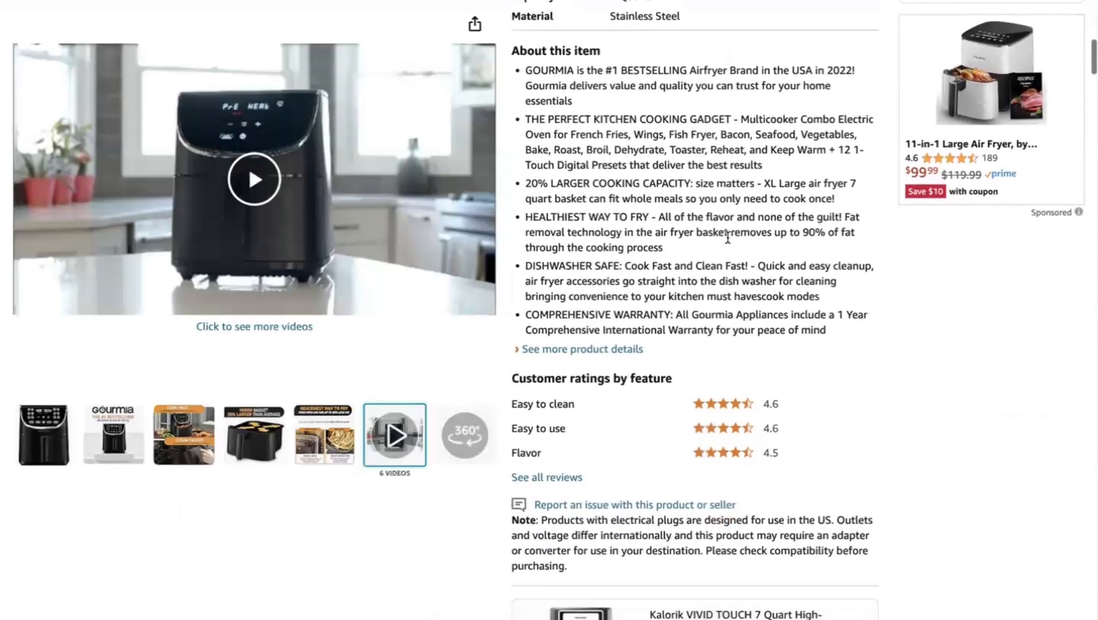
scroll(524, 52, up, 1)
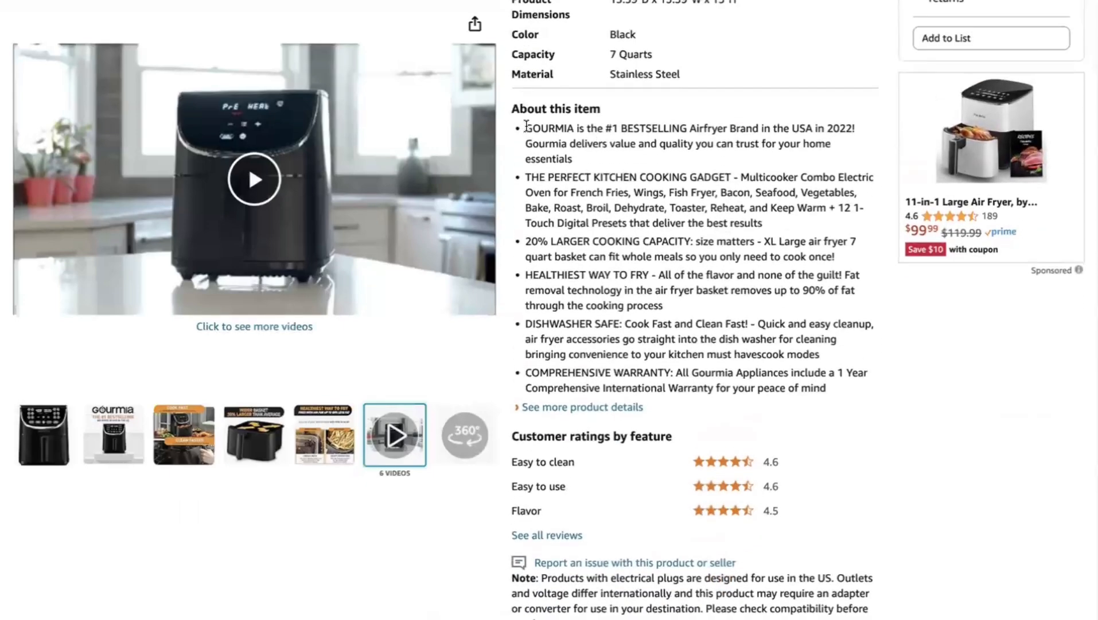
drag(524, 127, 845, 392)
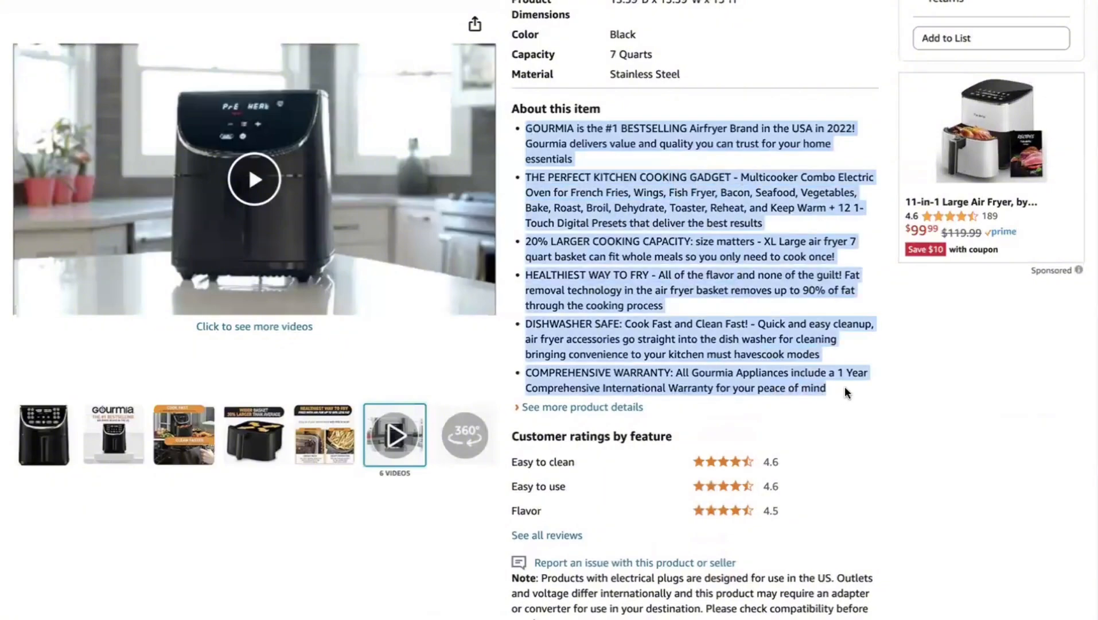
click(623, 411)
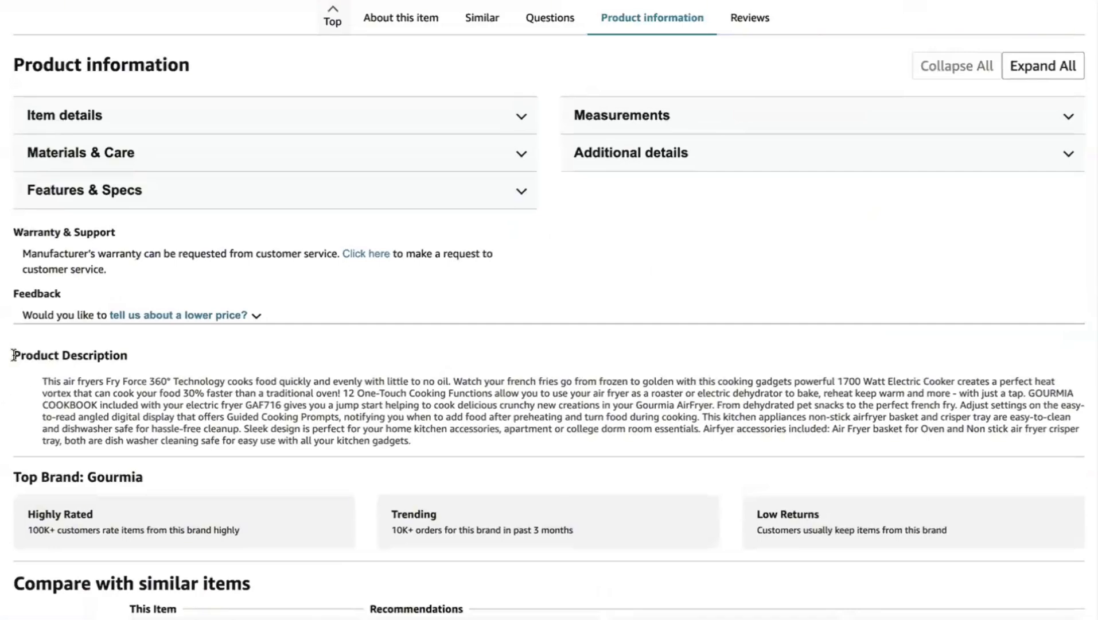
drag(14, 354, 242, 448)
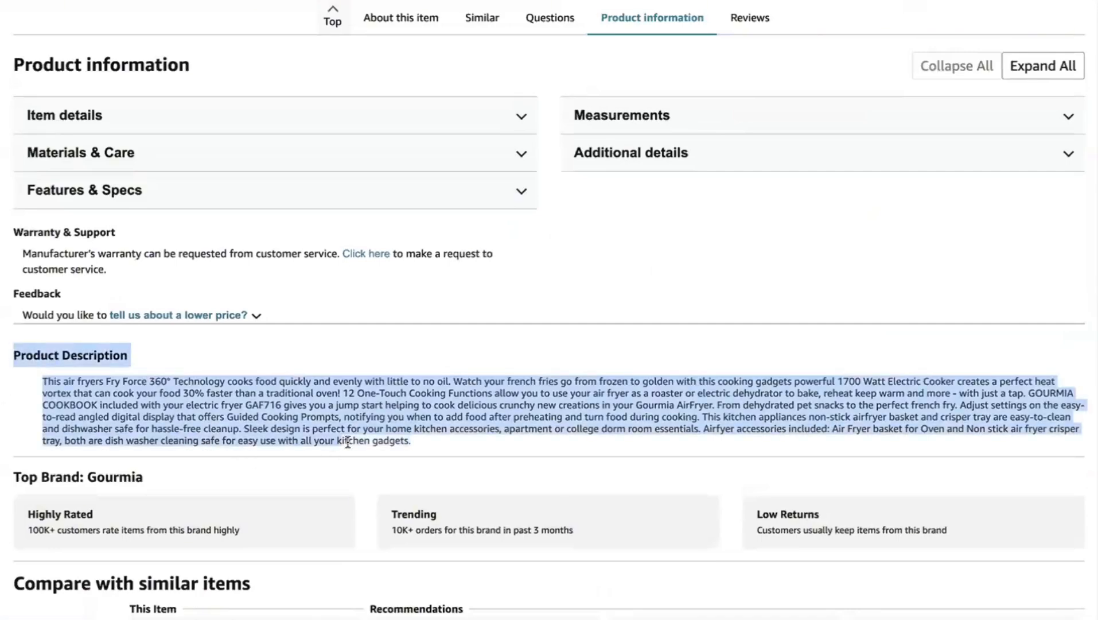
right_click(381, 409)
click(409, 446)
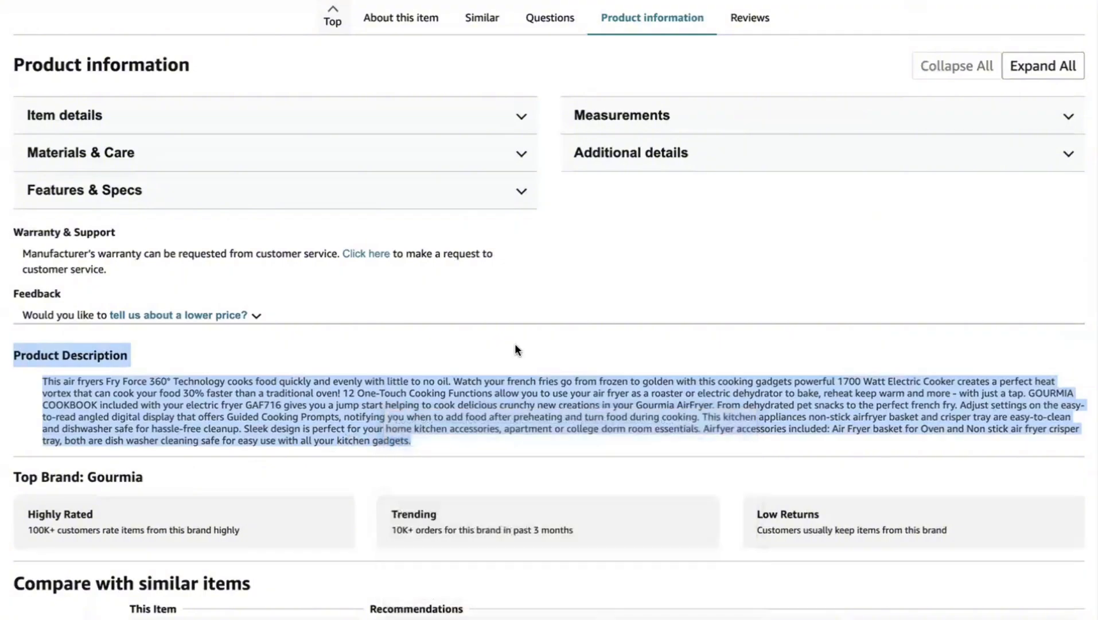
scroll(516, 344, up, 20)
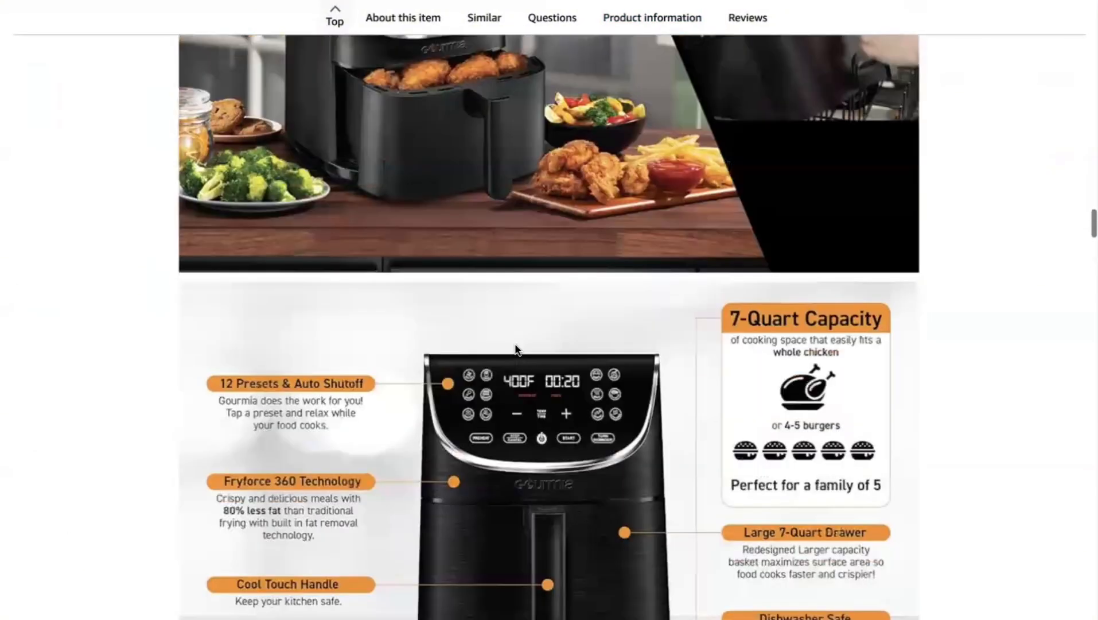
scroll(515, 345, up, 20)
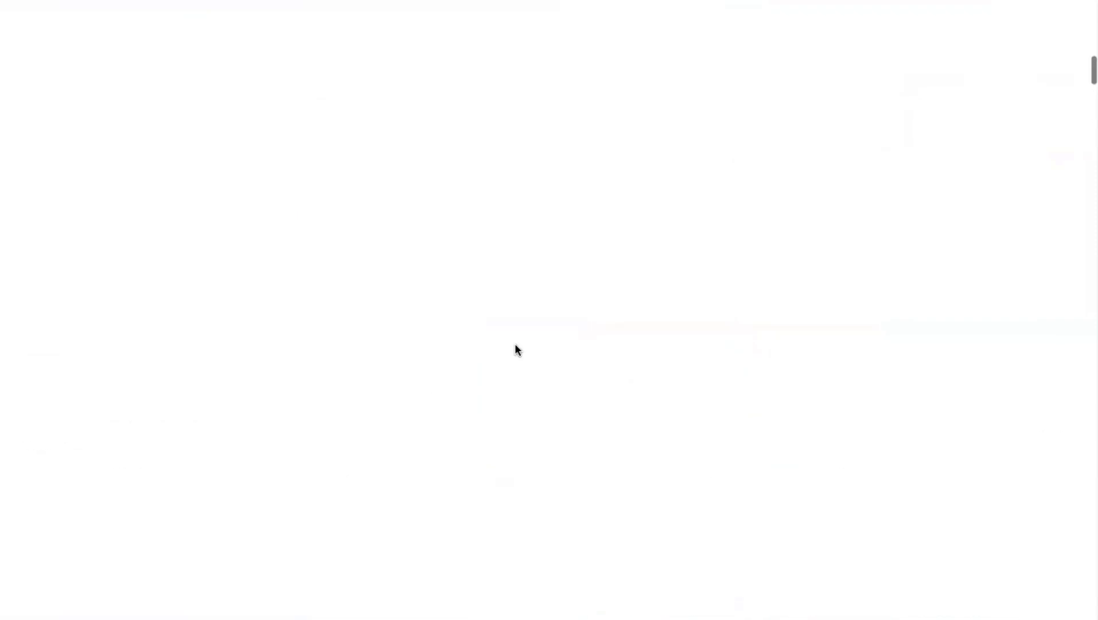
scroll(514, 343, up, 10)
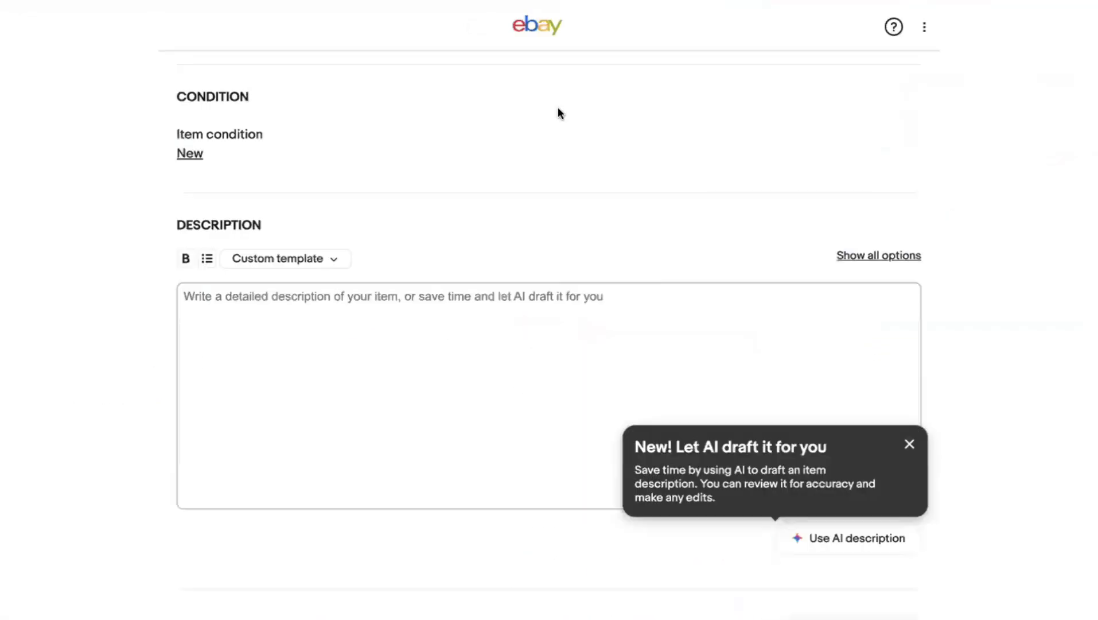
Type the notice *NO REFUNDS, NO RETURNS* into the empty item description
click(219, 304)
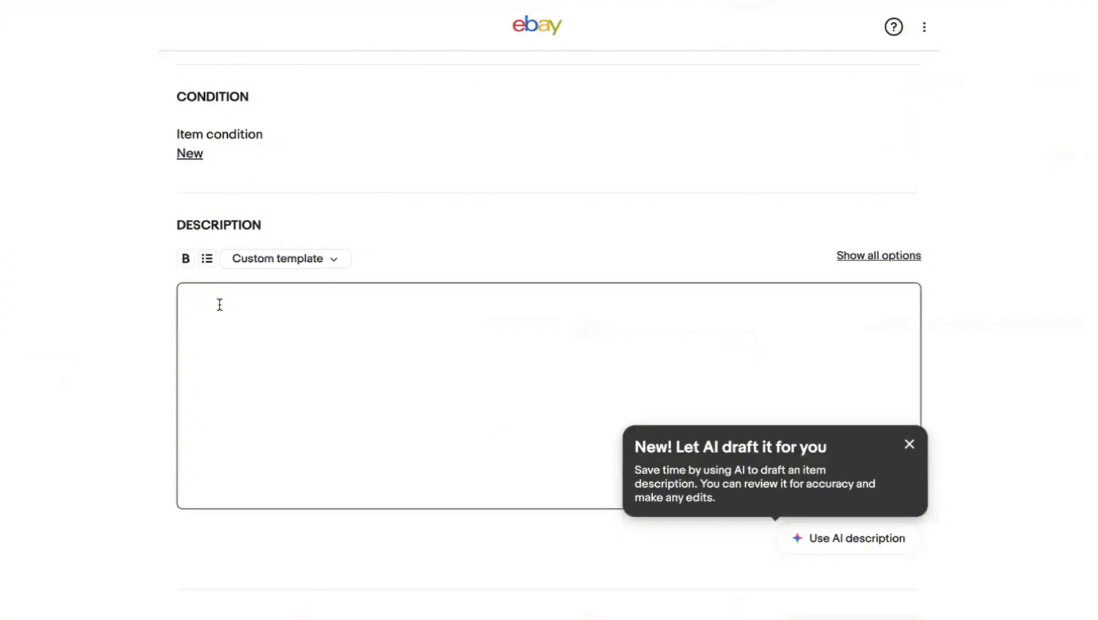
text(NO REFUNDS,)
text(NO)
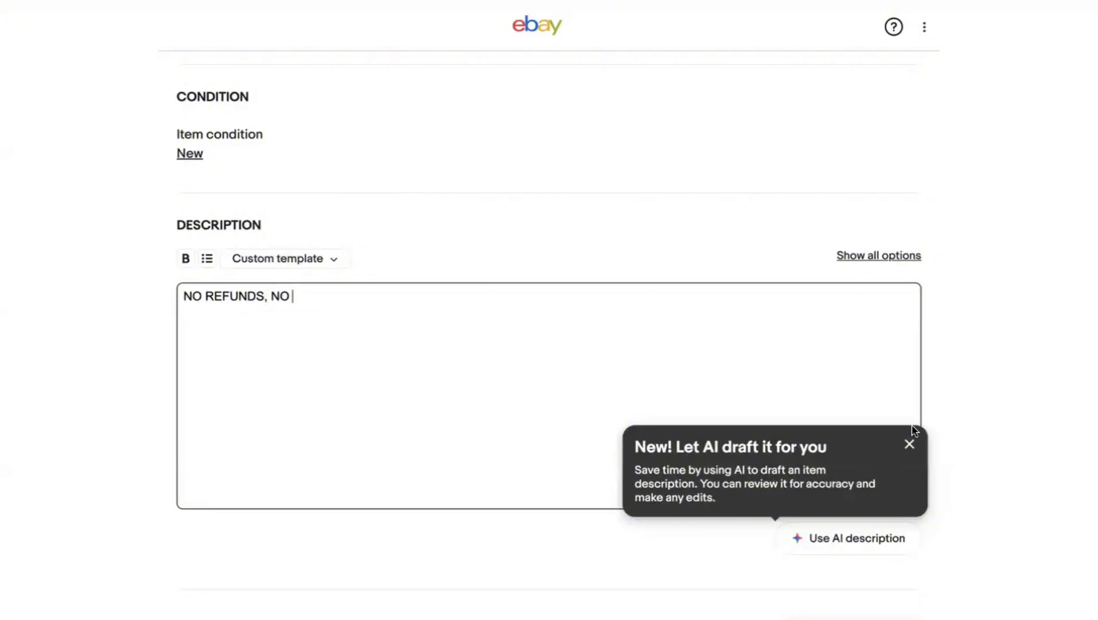
click(910, 443)
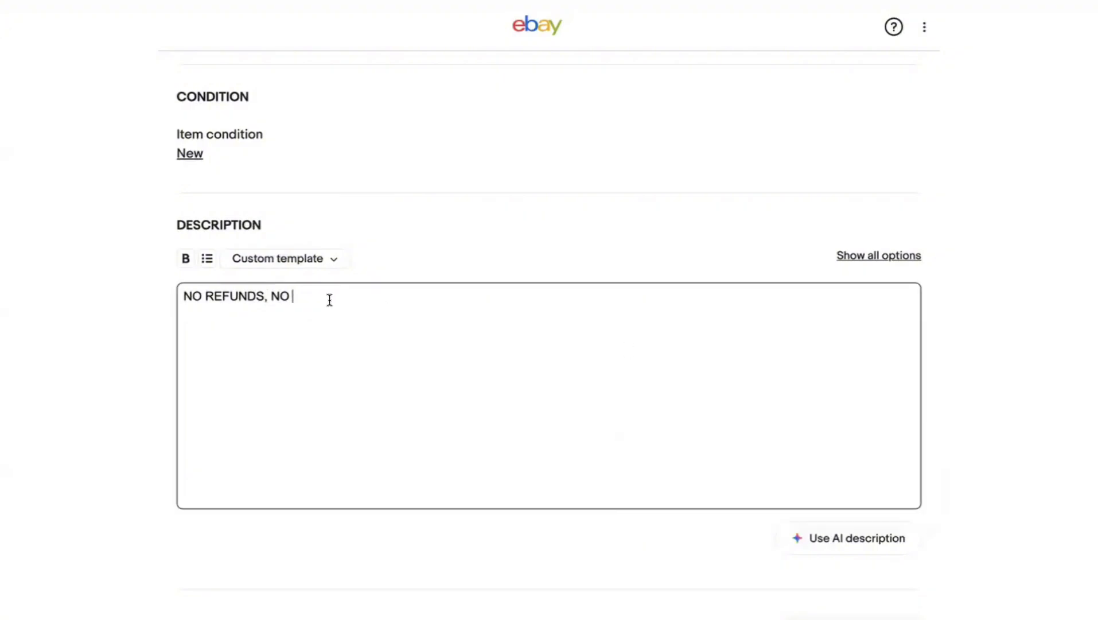
text(RETU)
text(RNES)
key(BackSpace)
key(BackSpace)
text(S*)
Paste the air fryer Product Description paragraph on a new line below the notice
click(186, 295)
text(*)
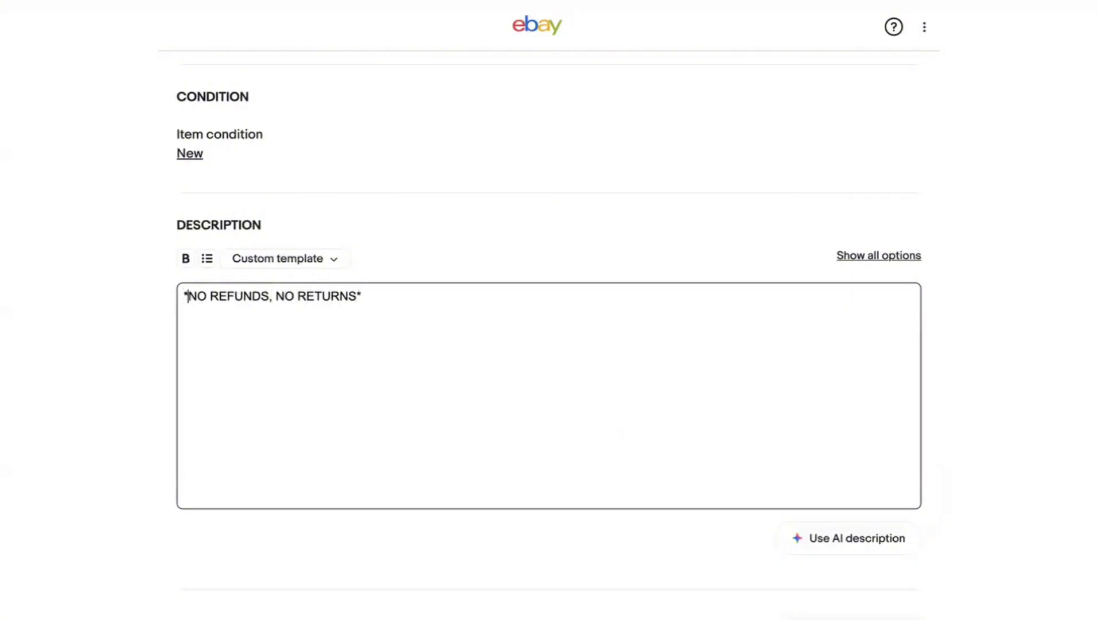
click(375, 294)
key(Return)
right_click(195, 320)
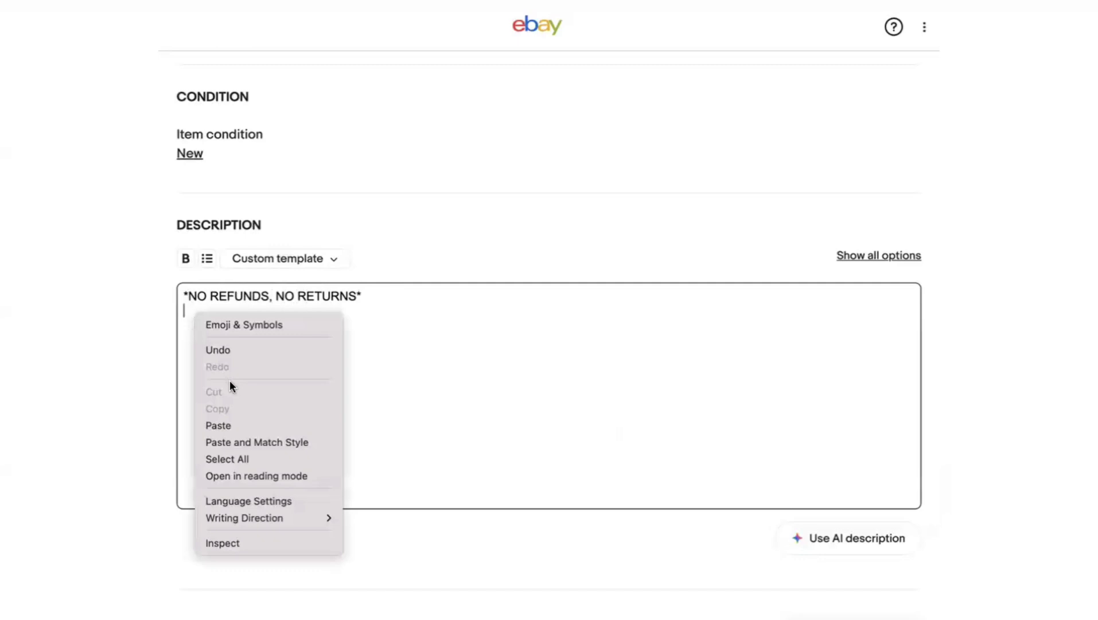
click(223, 424)
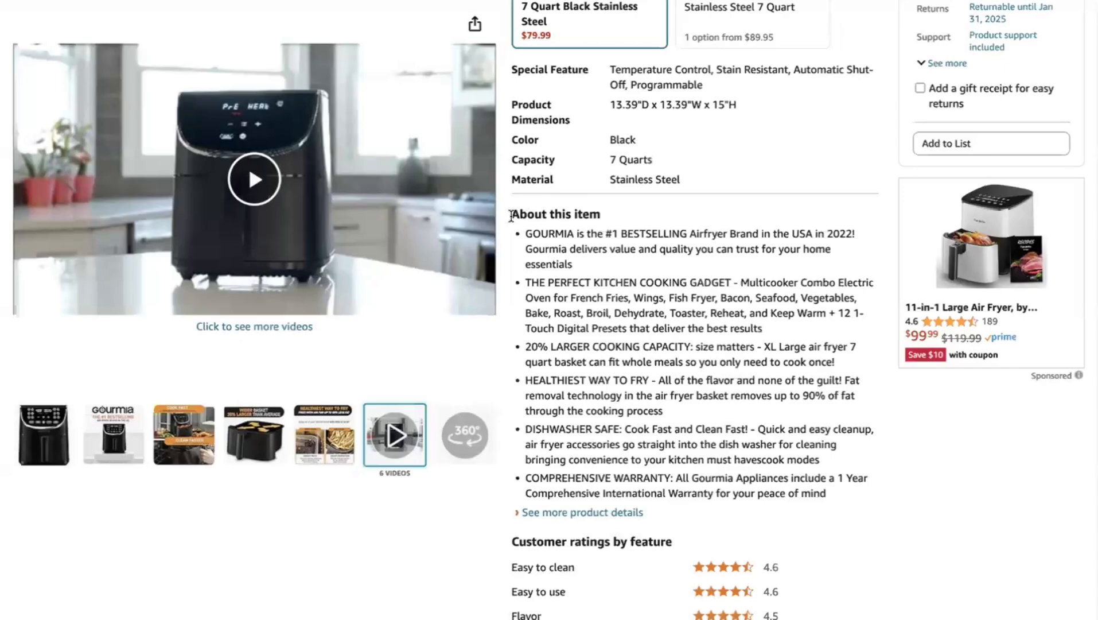
Copy Amazon's About this item section, from its heading through the warranty bullet
drag(511, 216, 819, 494)
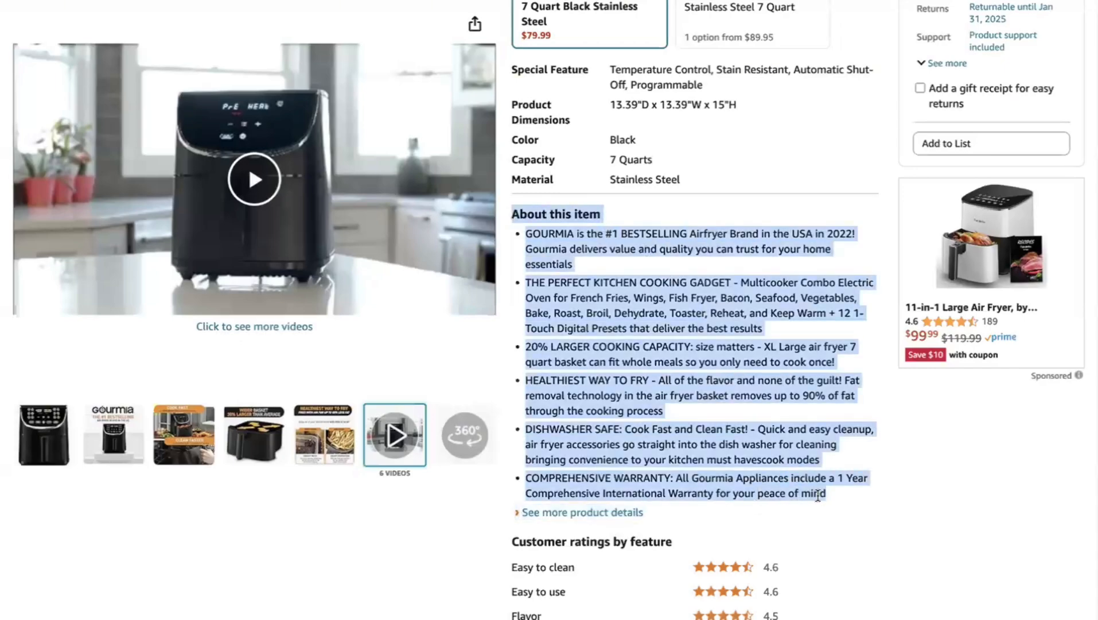
right_click(736, 427)
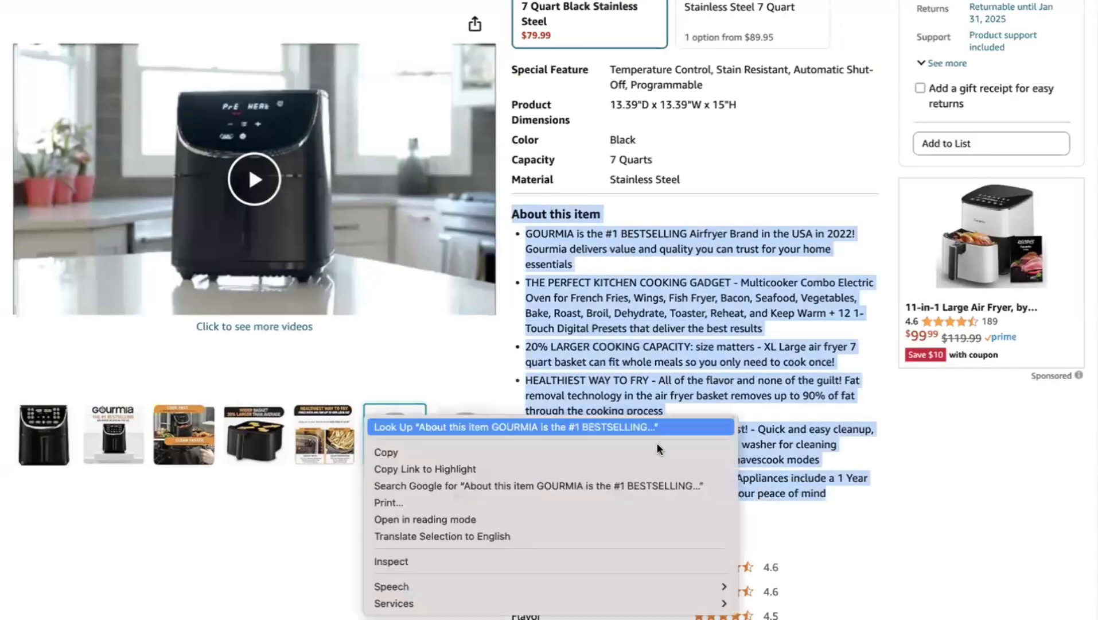
click(546, 450)
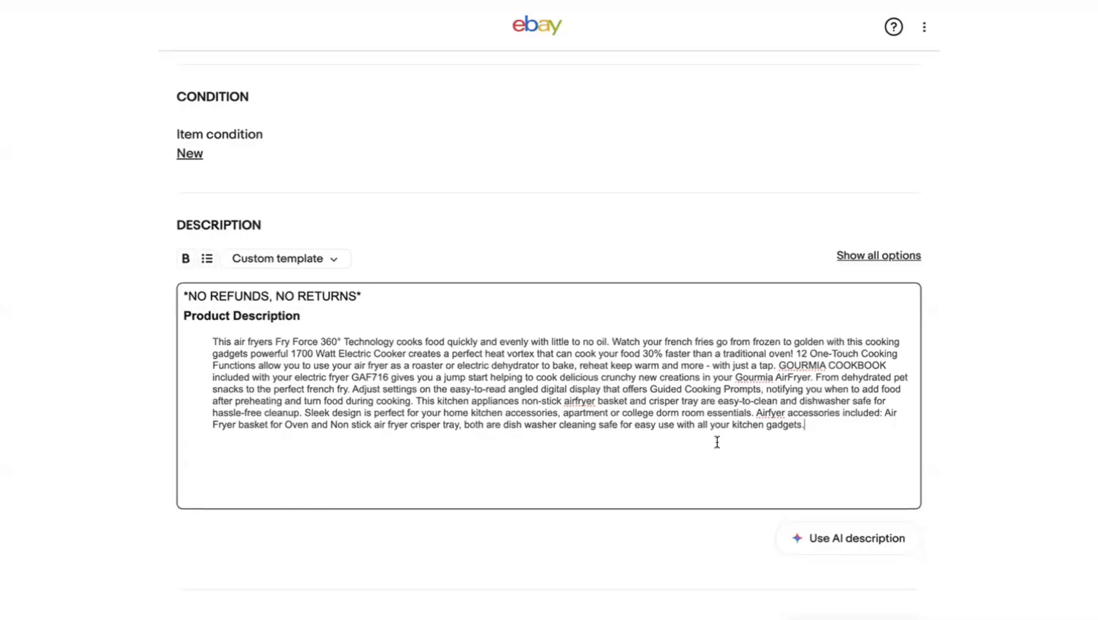
Paste the About this item heading and six Gourmia feature bullets below the product paragraph
key(Return)
key(Return)
right_click(214, 468)
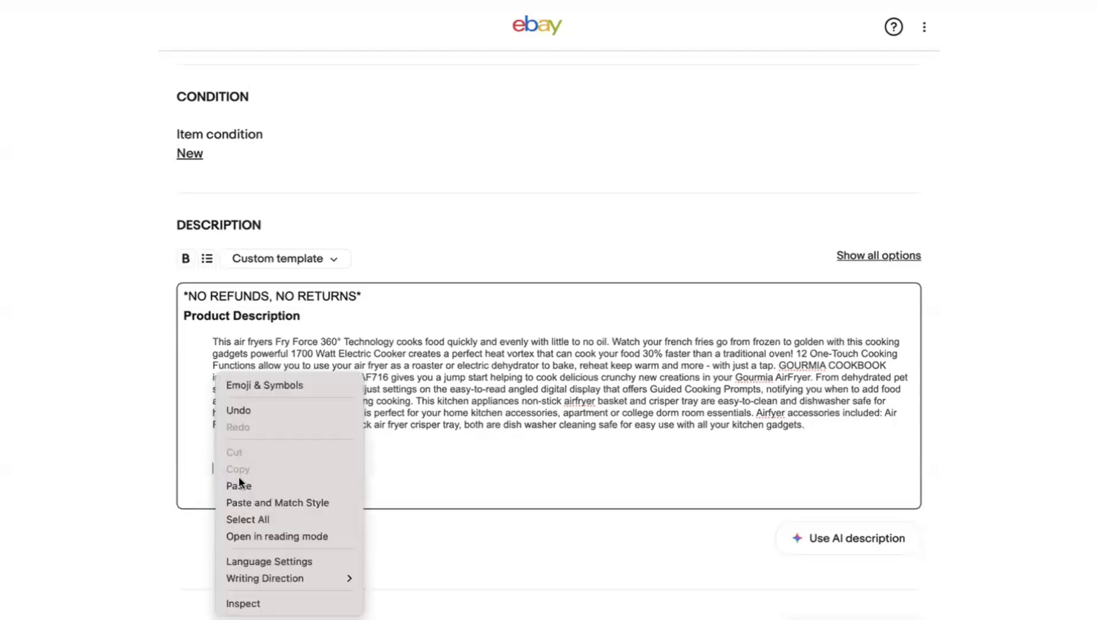
click(237, 485)
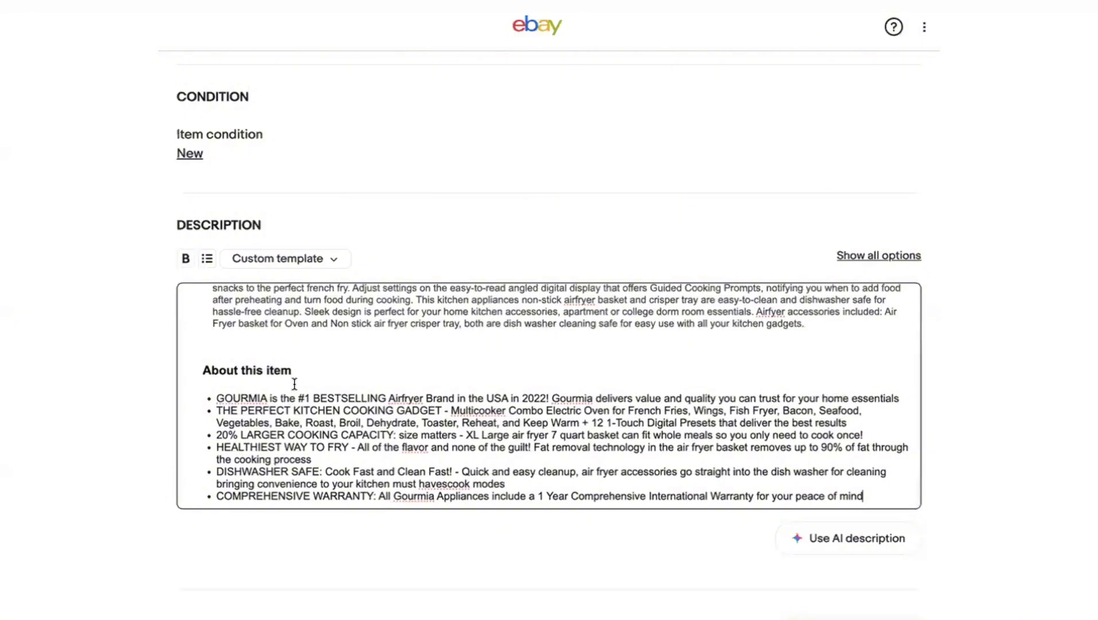
scroll(294, 383, up, 3)
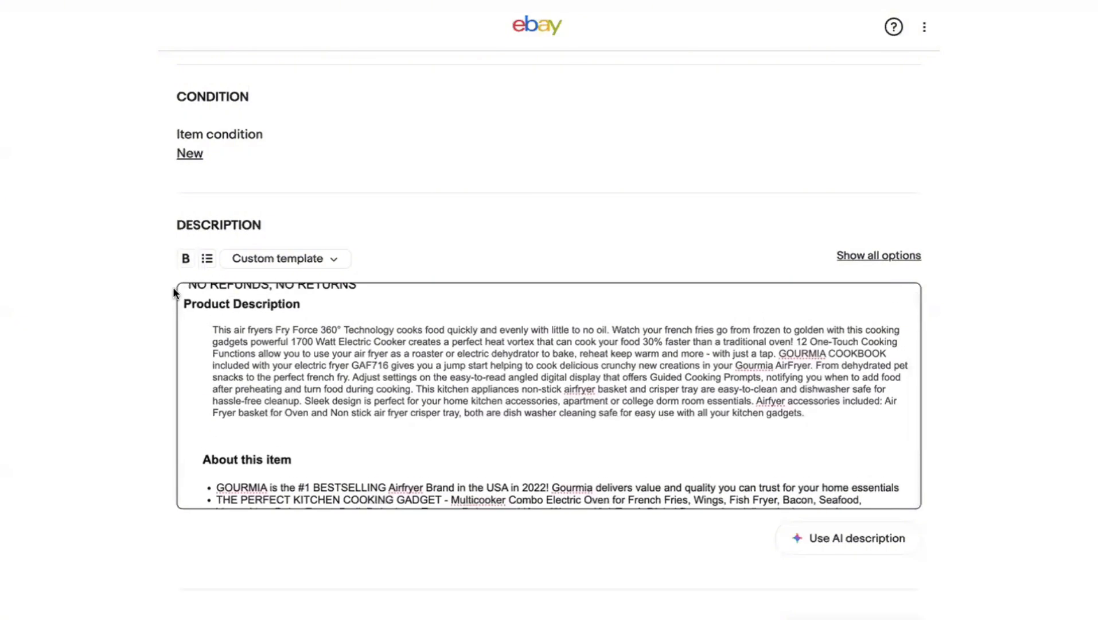
scroll(370, 379, down, 5)
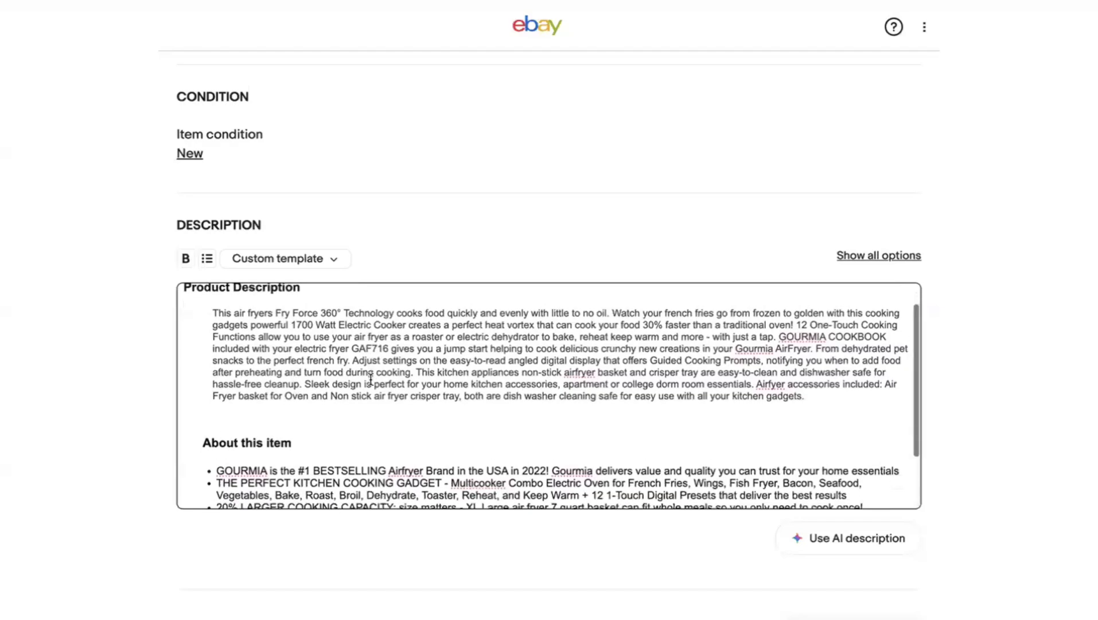
scroll(365, 342, down, 4)
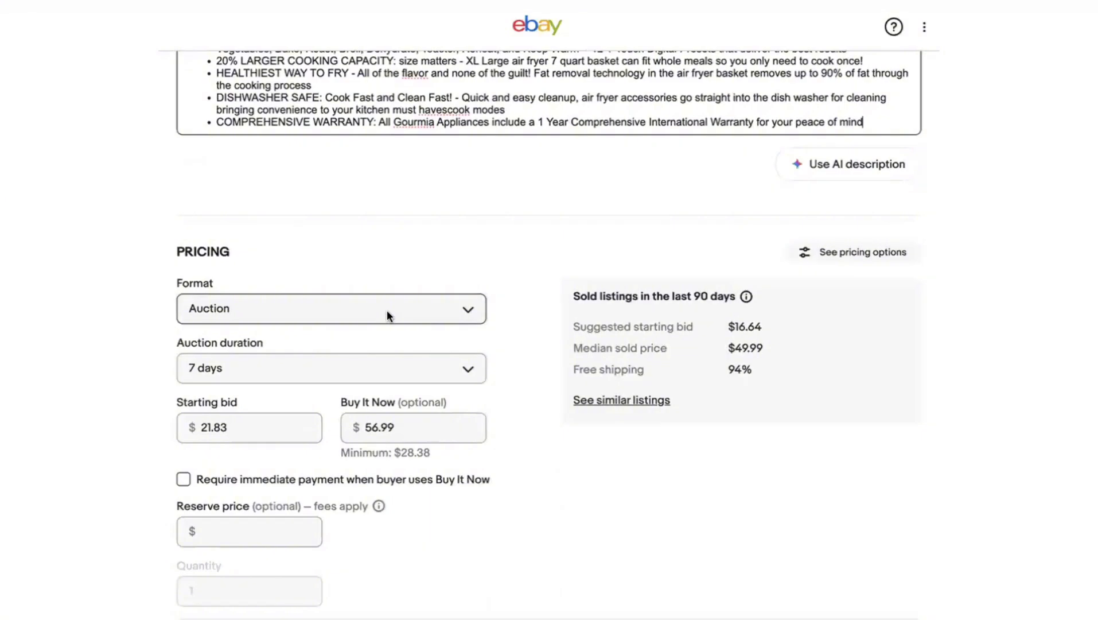
Switch the Pricing format from Auction to Buy It Now
click(449, 313)
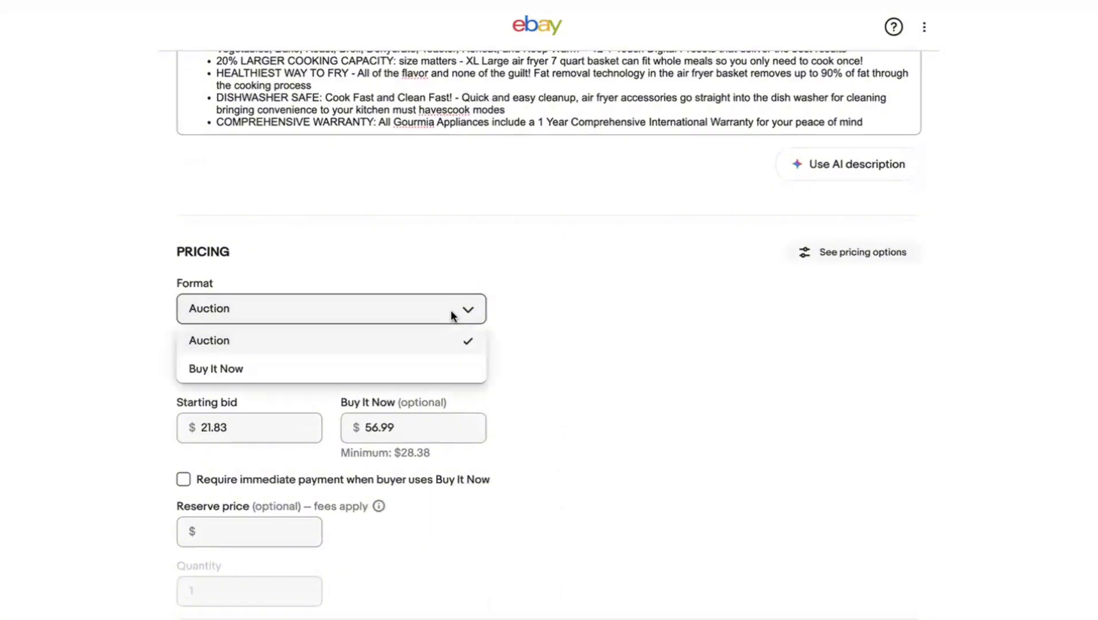
click(366, 372)
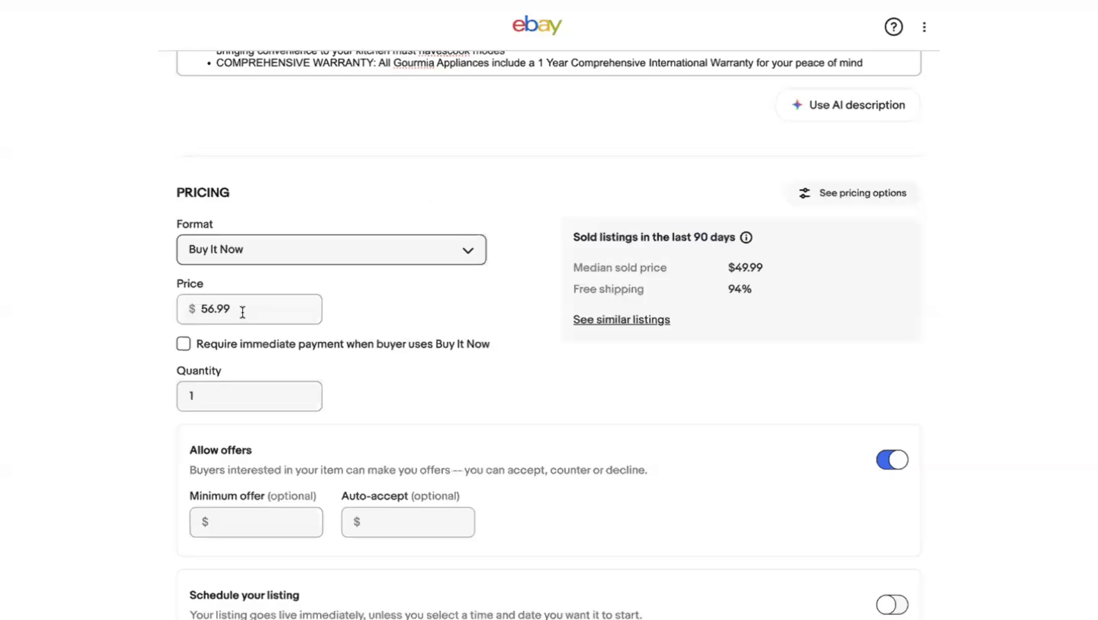
Return to the Amazon Gourmia GAF716 page to view its full title and $79.99 price
click(846, 2)
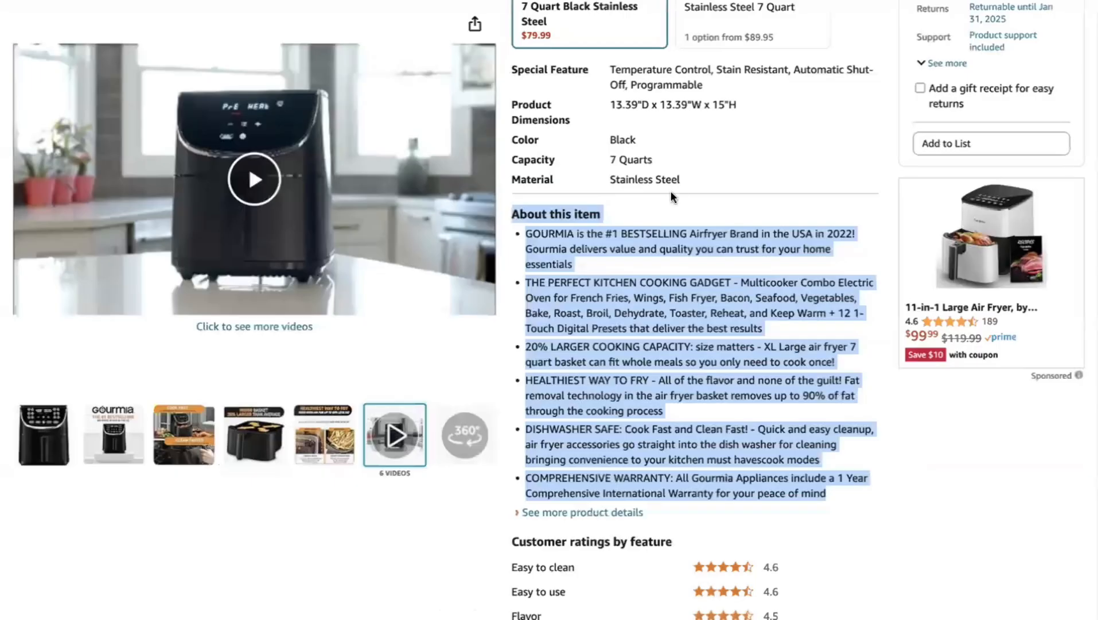
click(754, 157)
scroll(753, 157, up, 2)
scroll(752, 156, up, 5)
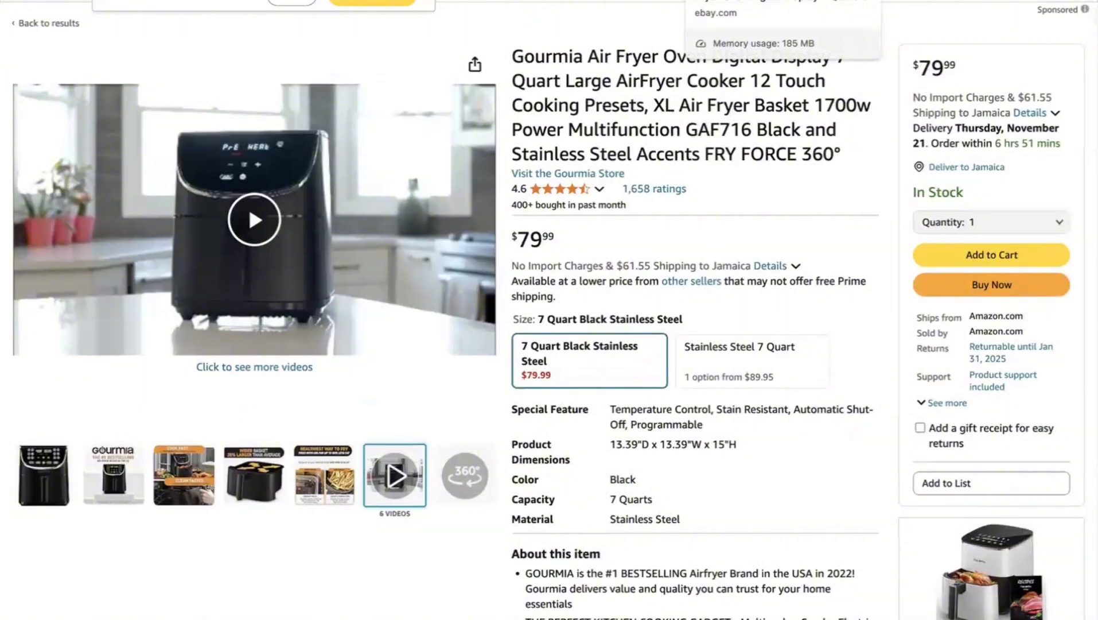
Change the eBay Buy It Now price from 56.99 to 109.00
click(740, 1)
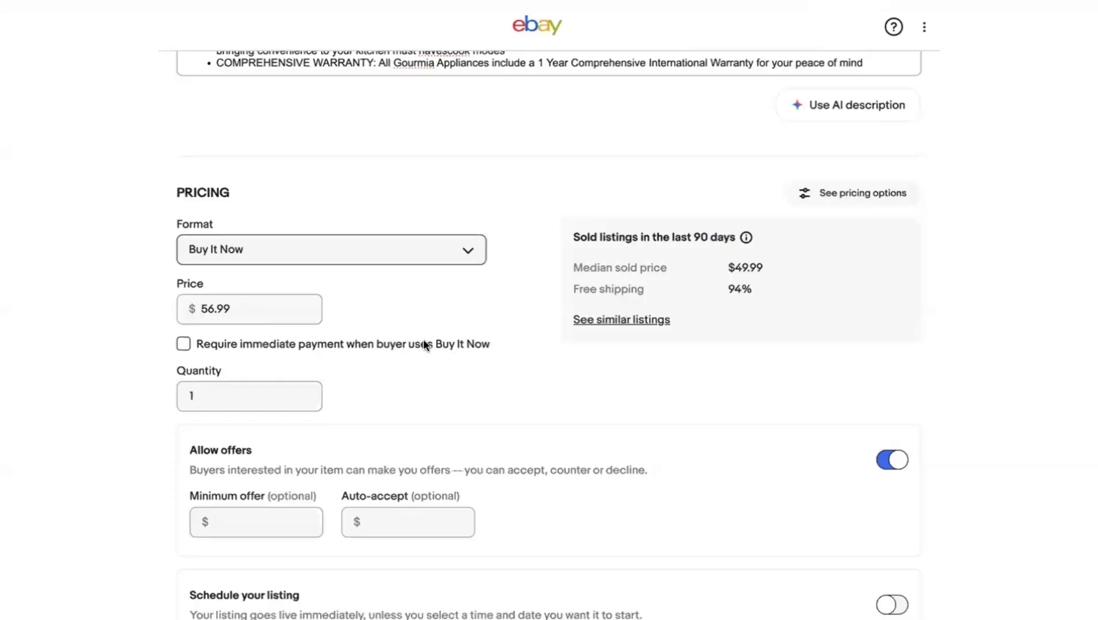
double_click(230, 308)
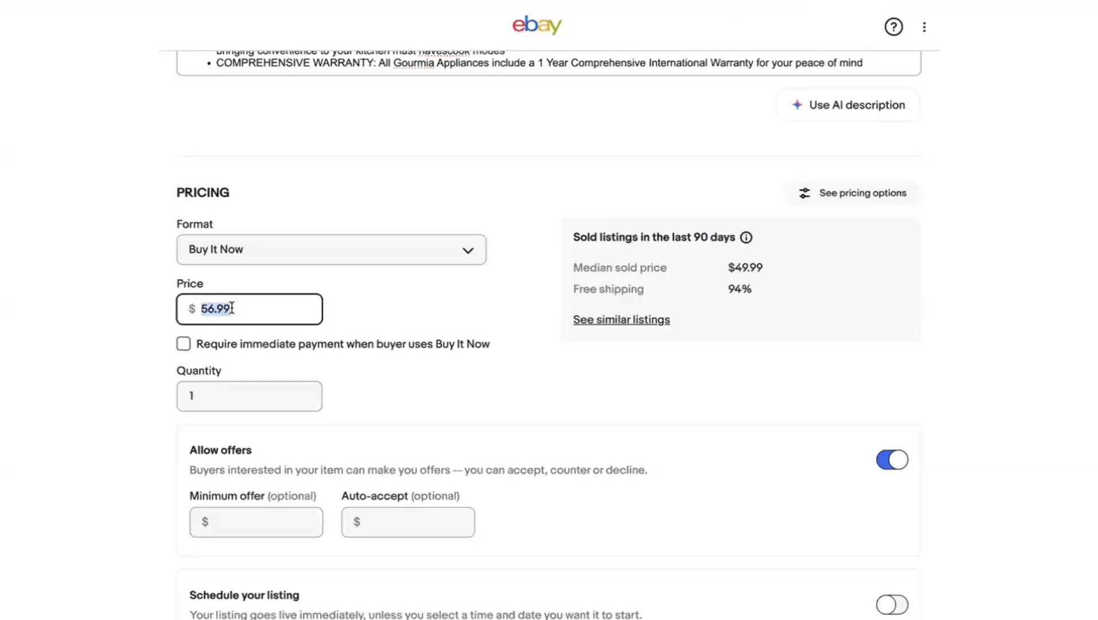
key(BackSpace)
text(10)
text(5)
key(BackSpace)
text(9,00)
key(BackSpace)
key(BackSpace)
key(BackSpace)
text(.00)
Set the quantity for sale to 10
click(219, 393)
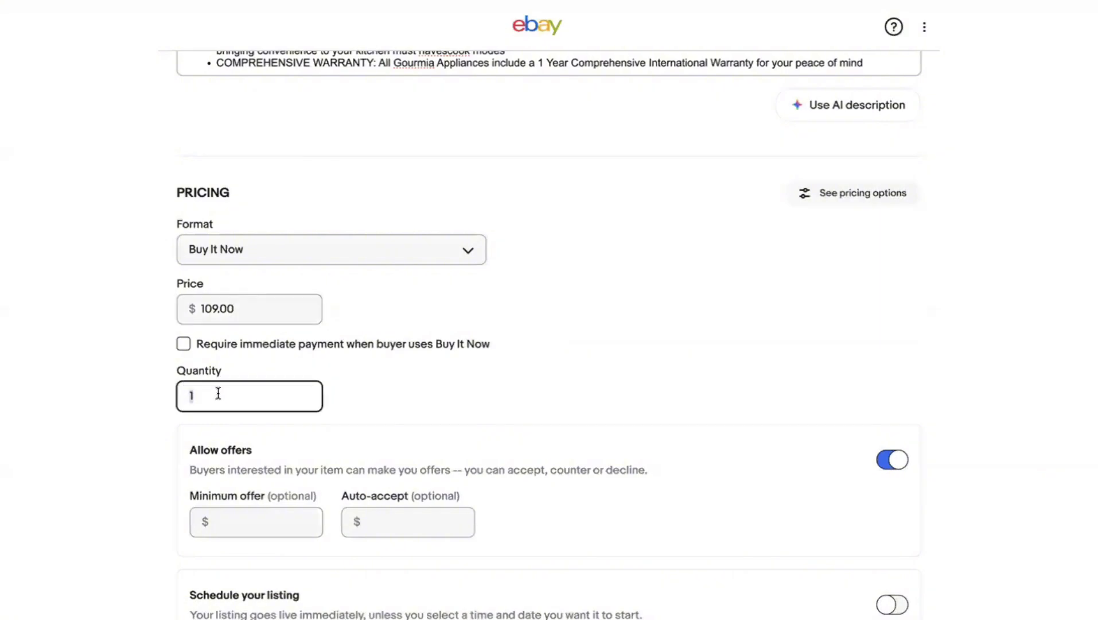
key(BackSpace)
text(10)
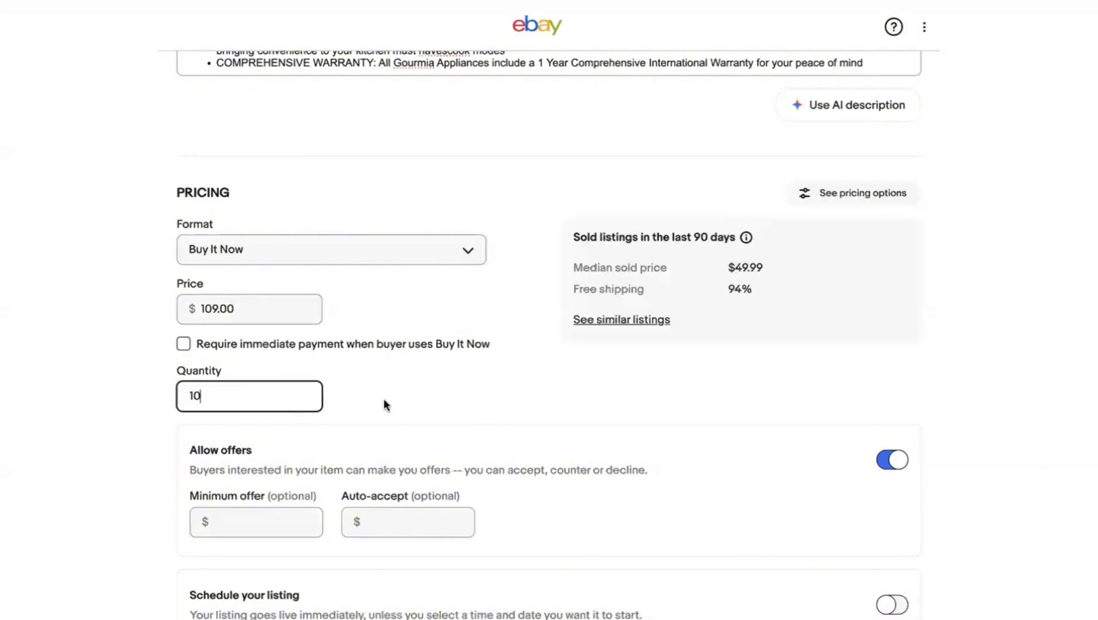
click(409, 396)
scroll(409, 397, down, 1)
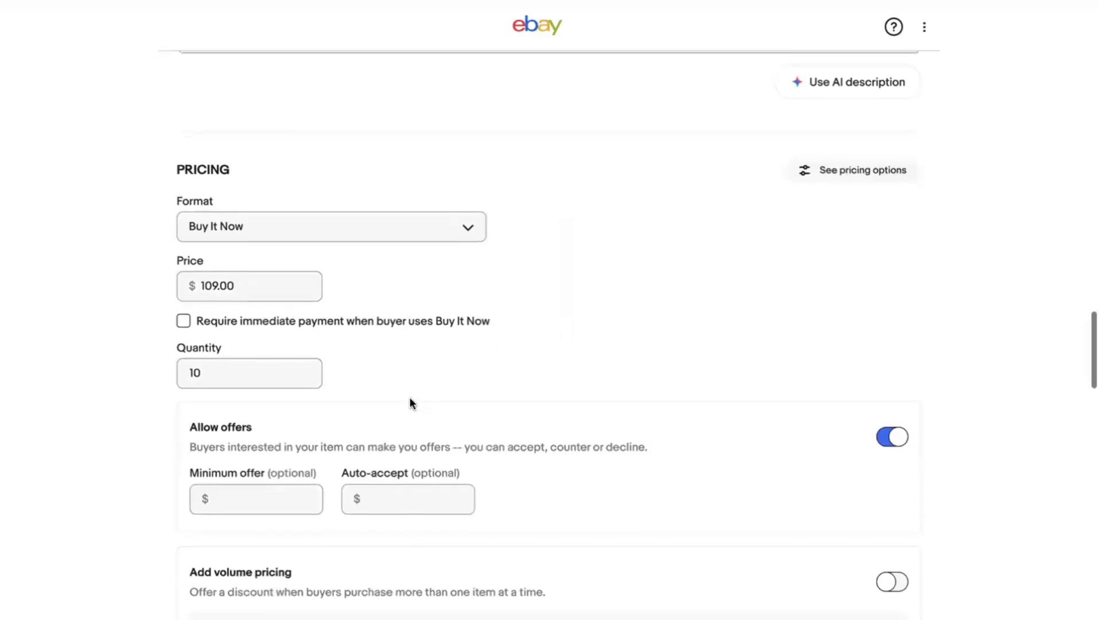
scroll(410, 400, down, 2)
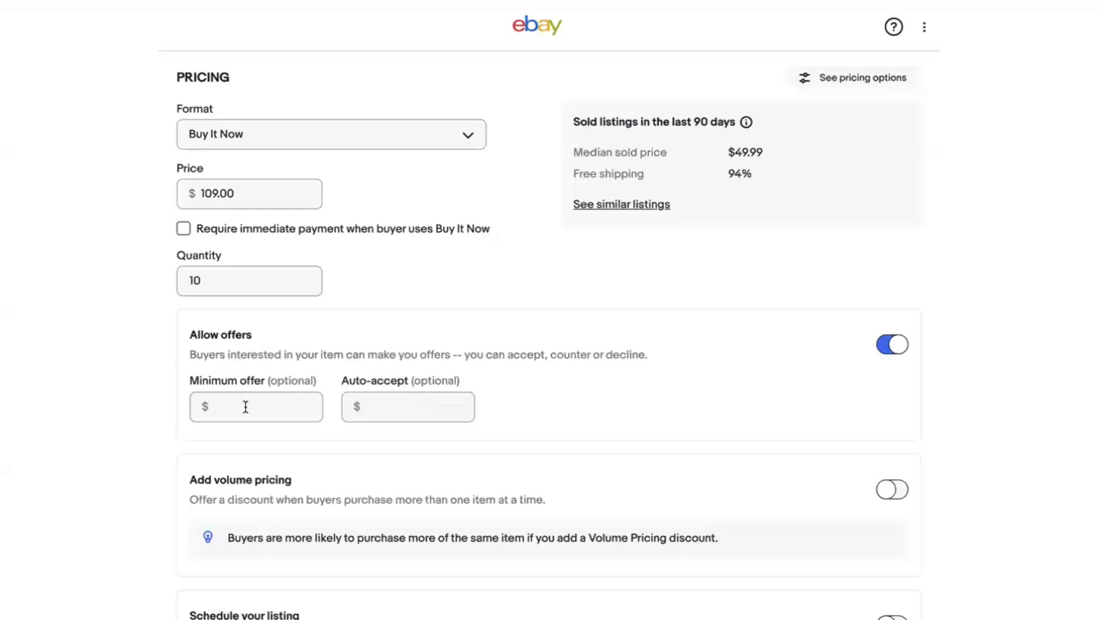
scroll(244, 400, down, 1)
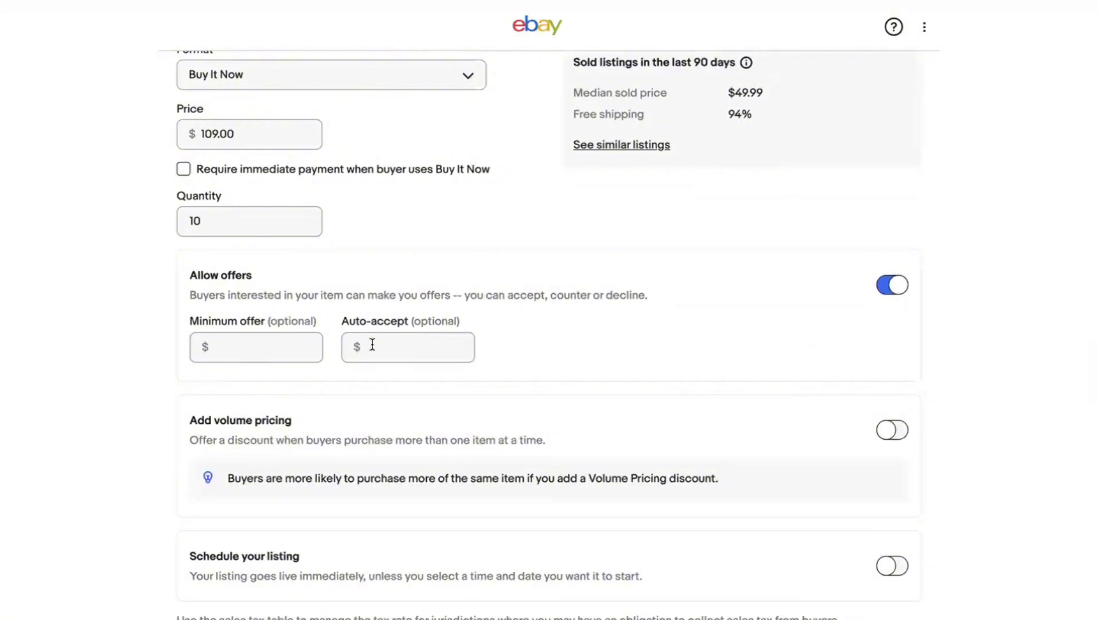
scroll(373, 344, down, 1)
scroll(372, 343, up, 2)
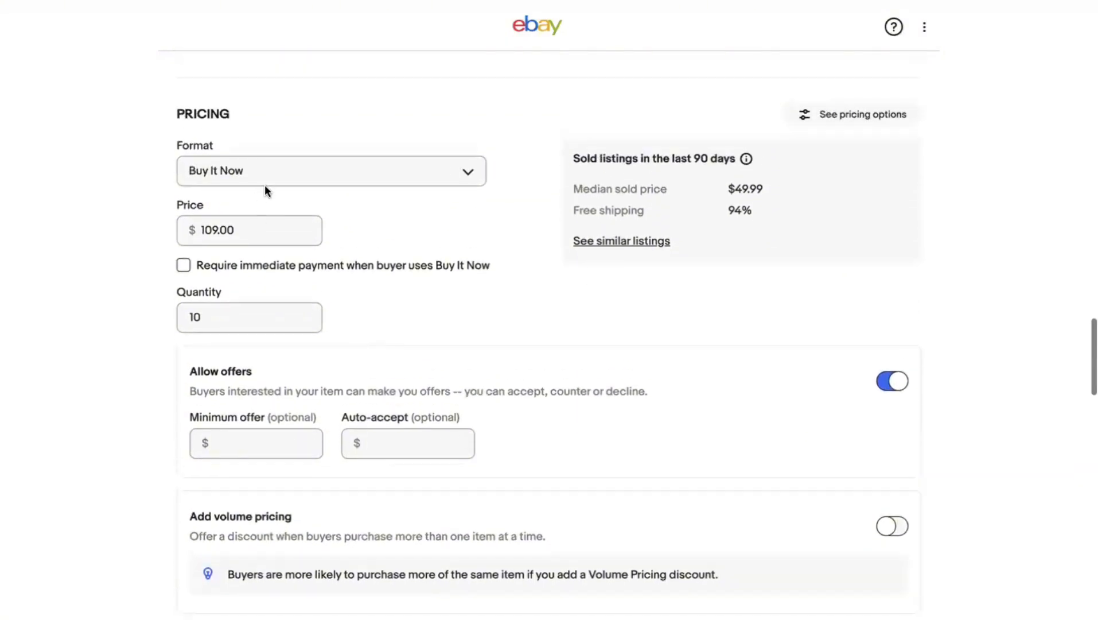
scroll(346, 352, down, 6)
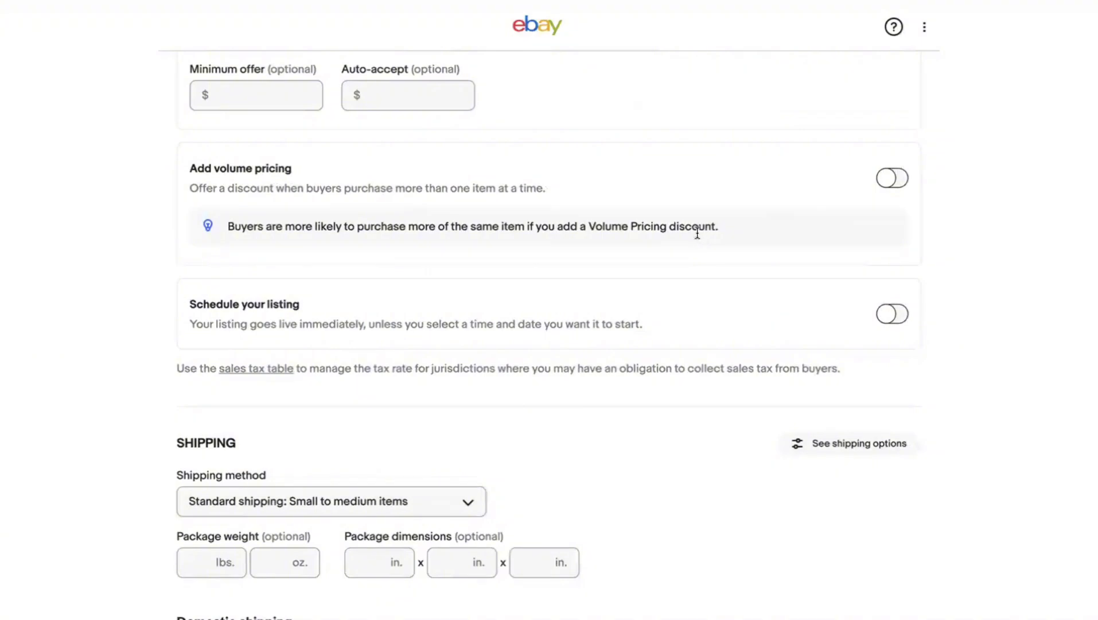
Turn on volume pricing with discounts of 2% for 2, 5% for 3, and 8% for 4+
click(898, 179)
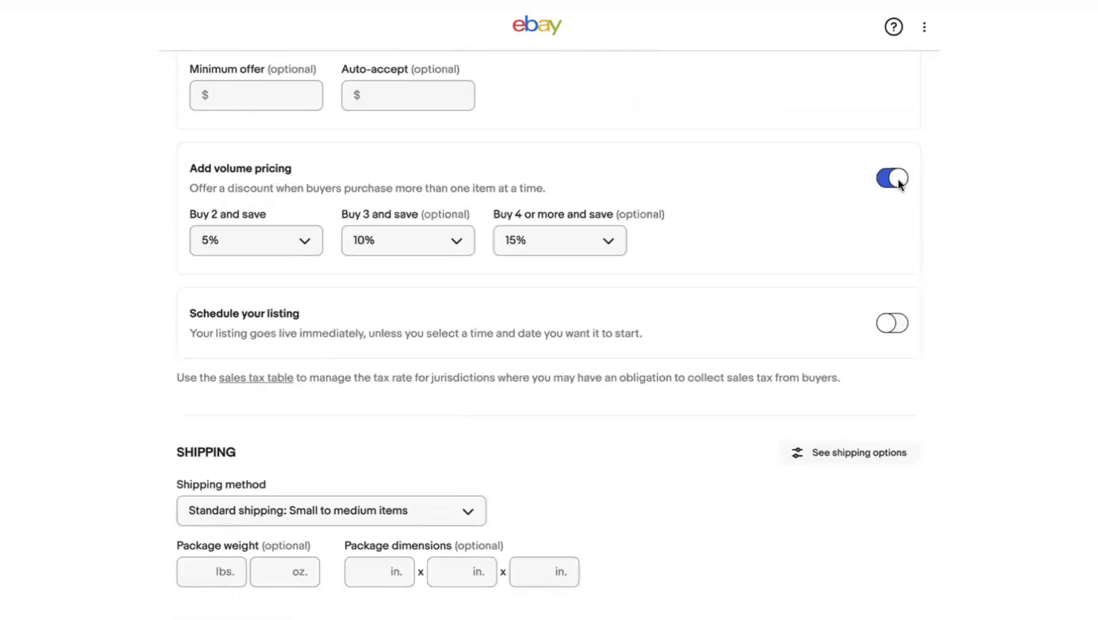
click(305, 242)
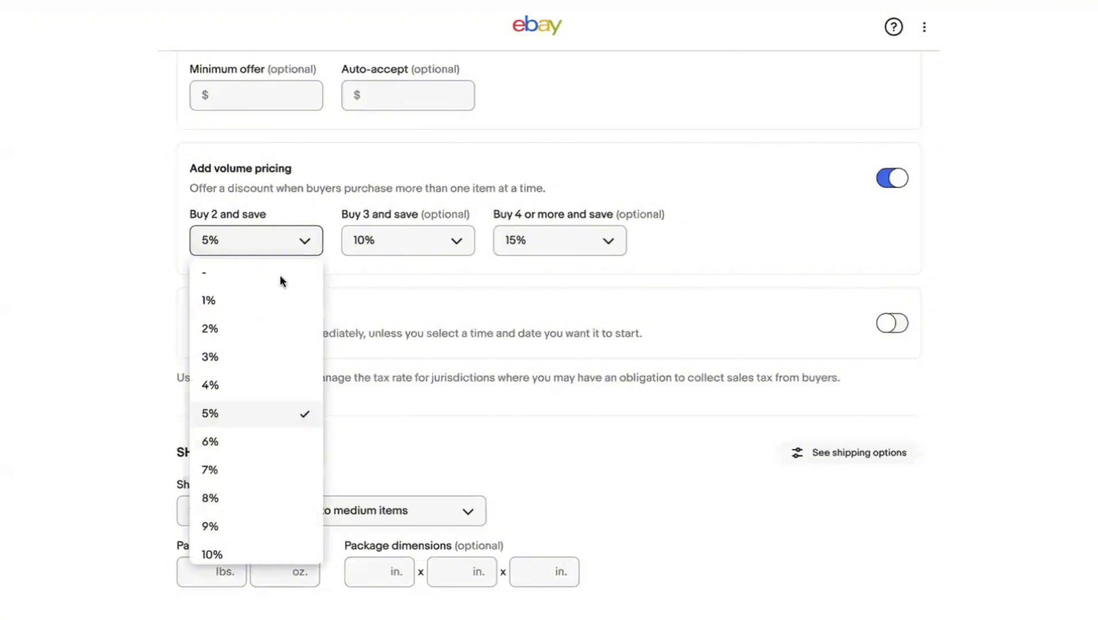
click(237, 328)
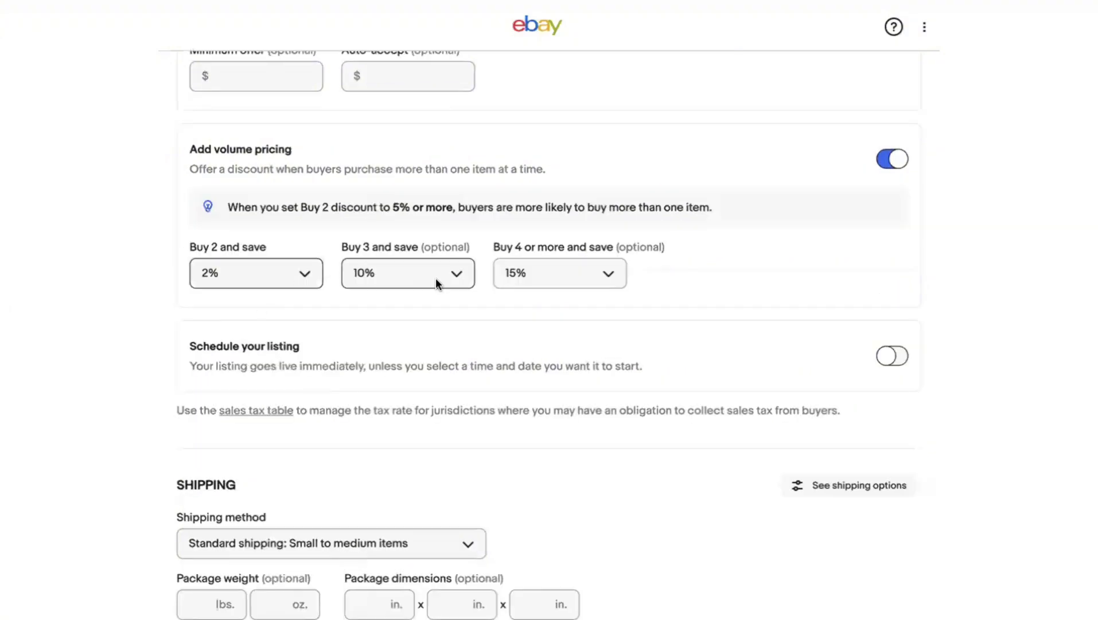
click(457, 273)
click(361, 387)
scroll(364, 380, down, 1)
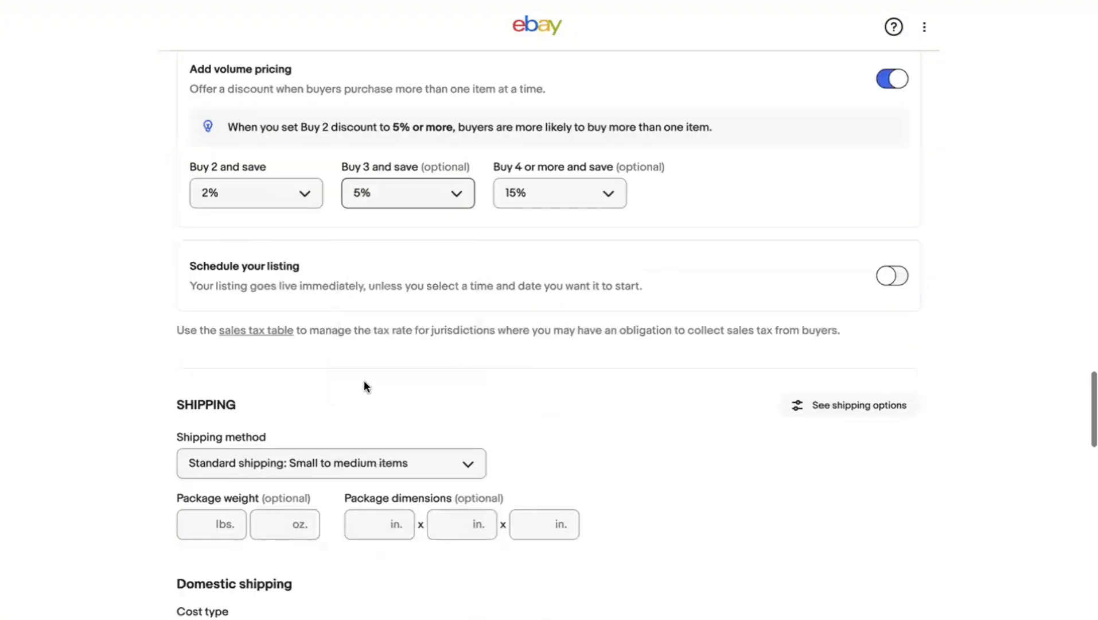
click(605, 188)
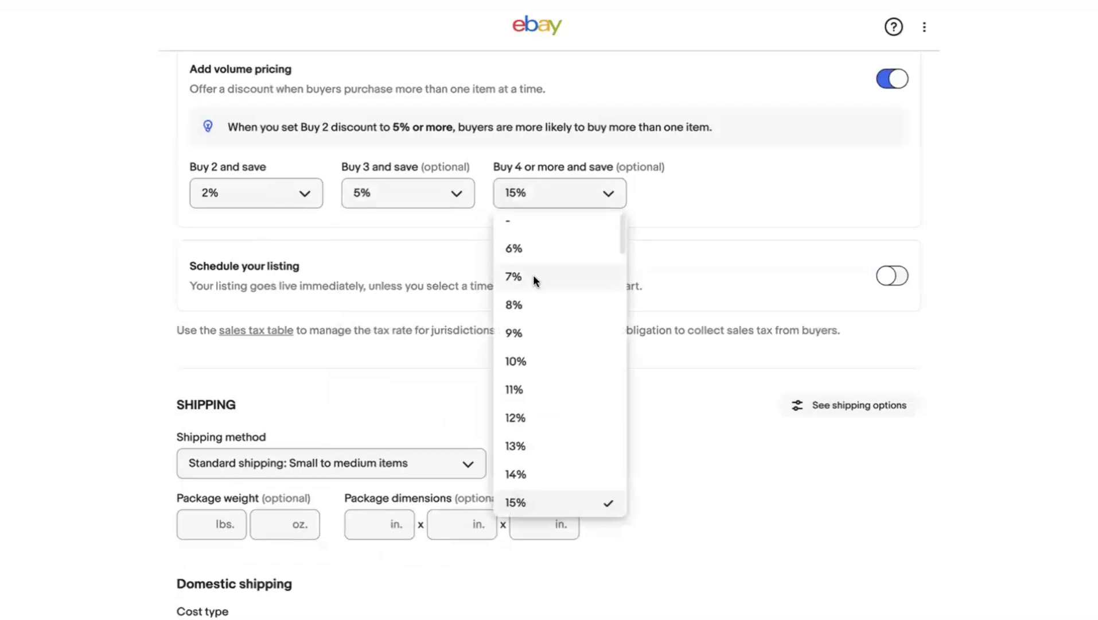
click(526, 296)
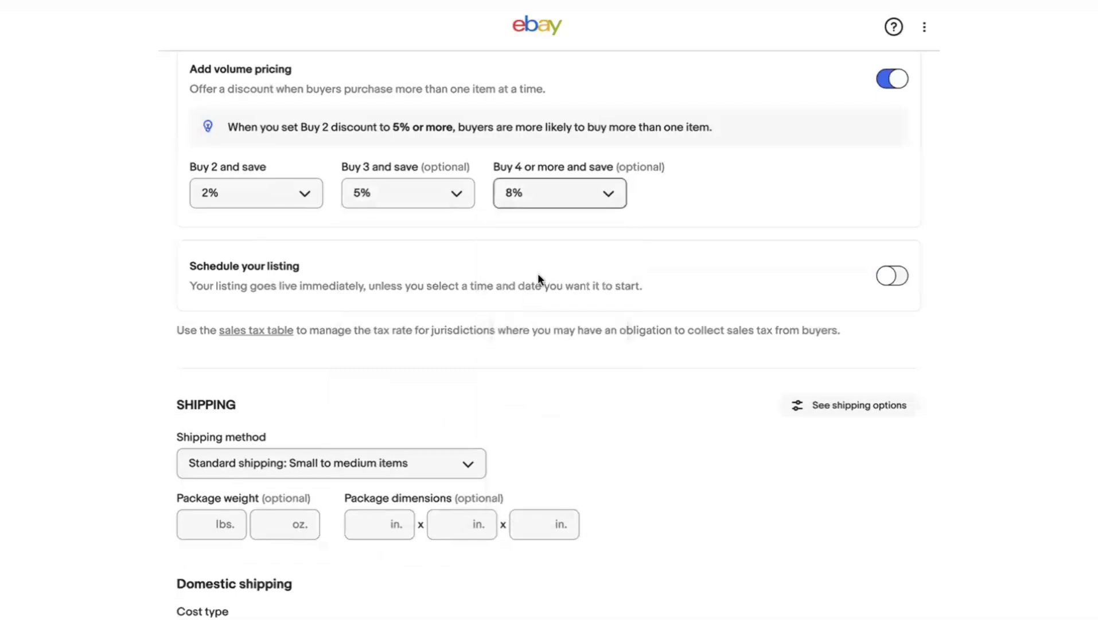
Switch volume pricing back off for the listing
scroll(606, 229, down, 1)
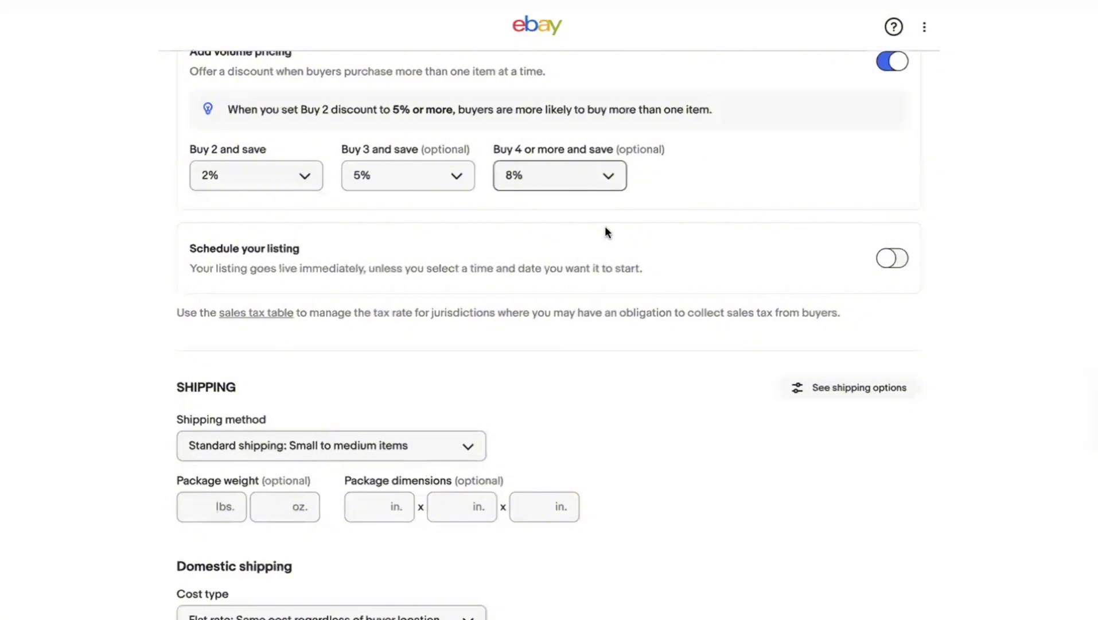
scroll(606, 231, down, 1)
scroll(606, 230, down, 2)
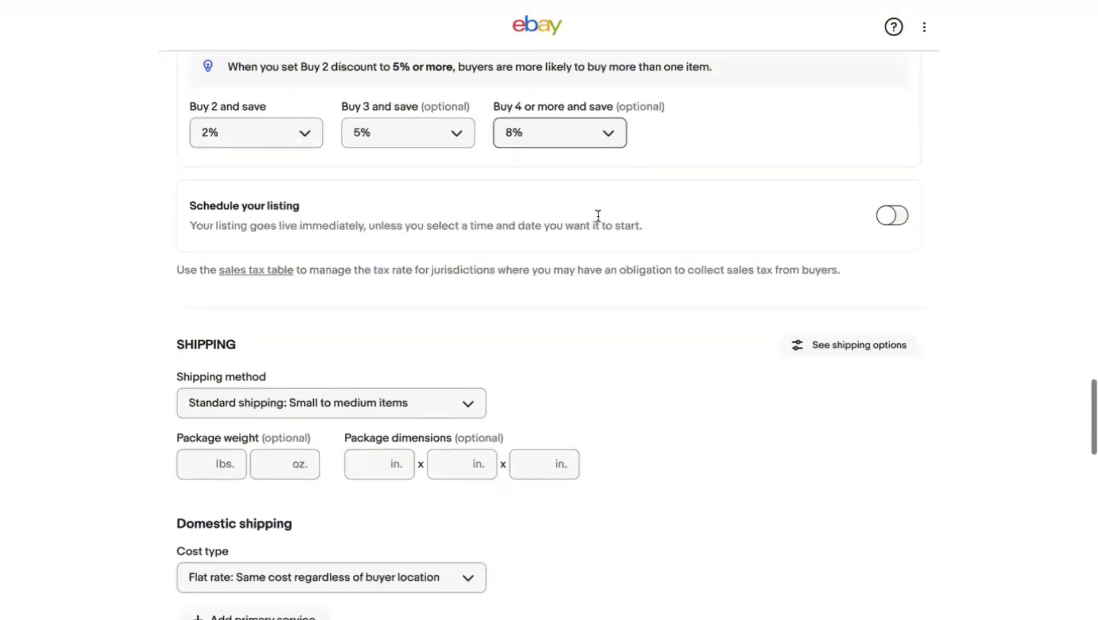
scroll(717, 117, up, 3)
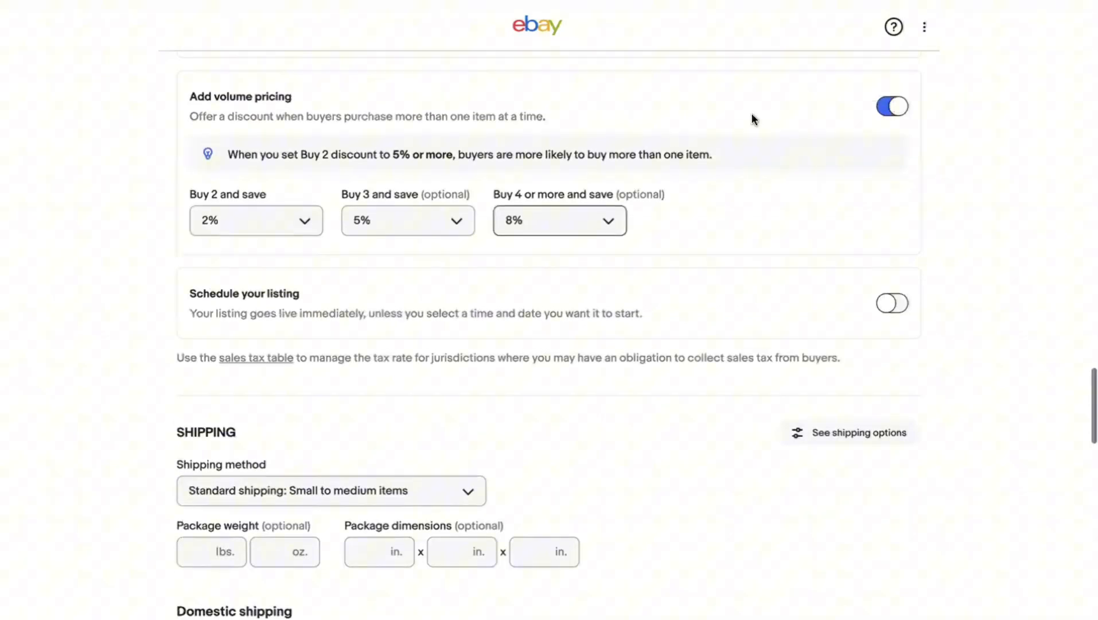
click(881, 109)
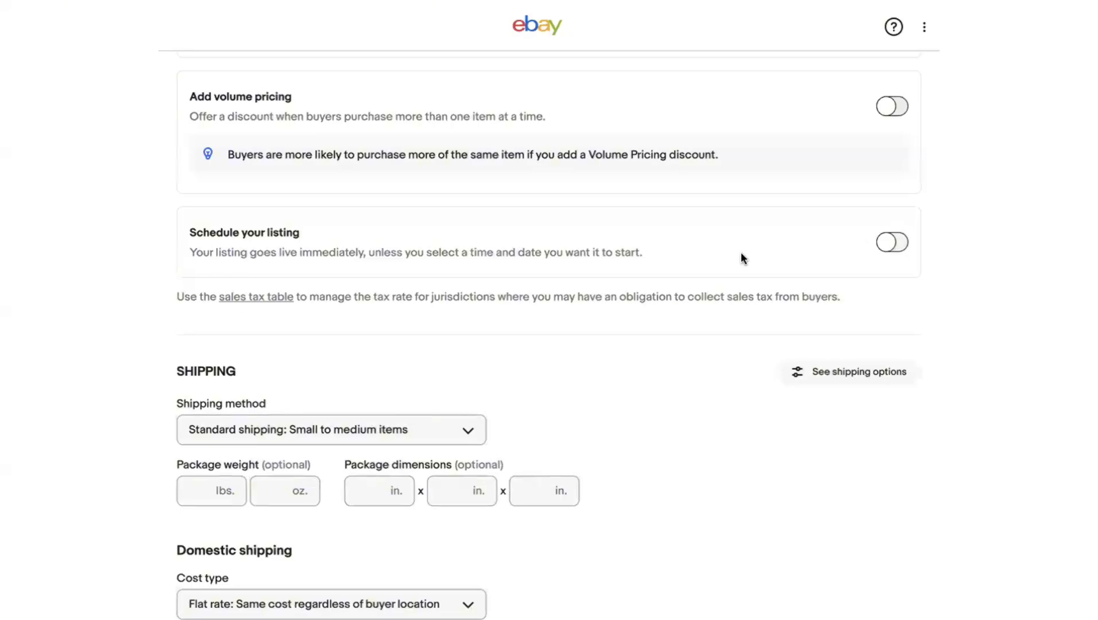
Keep Standard shipping for small to medium items and enter a 3 lbs package weight
scroll(742, 256, down, 4)
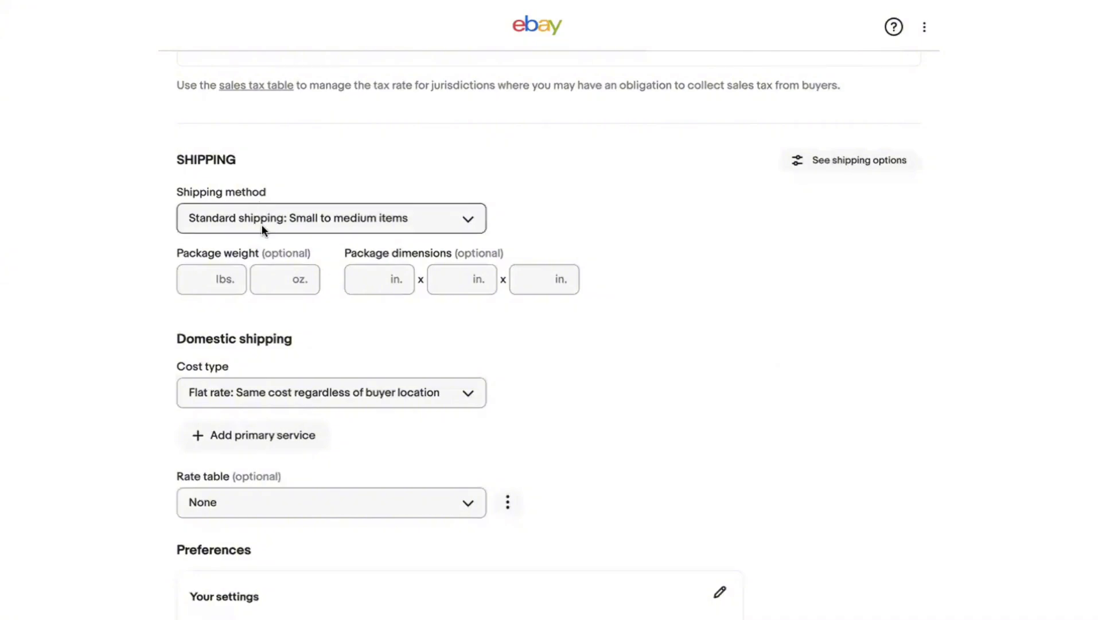
click(466, 222)
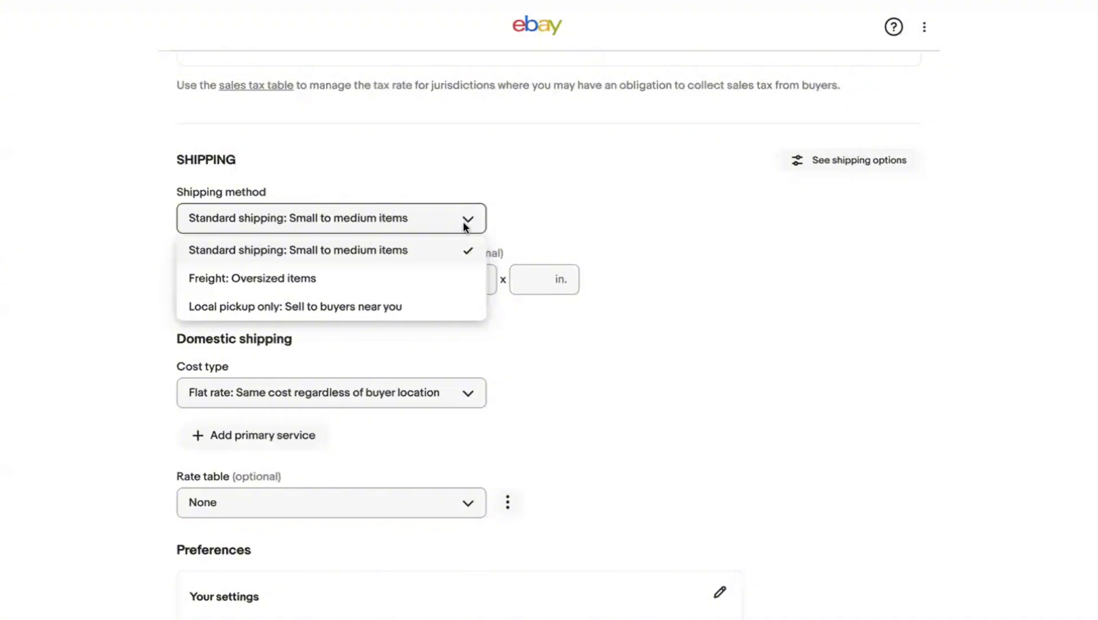
click(421, 220)
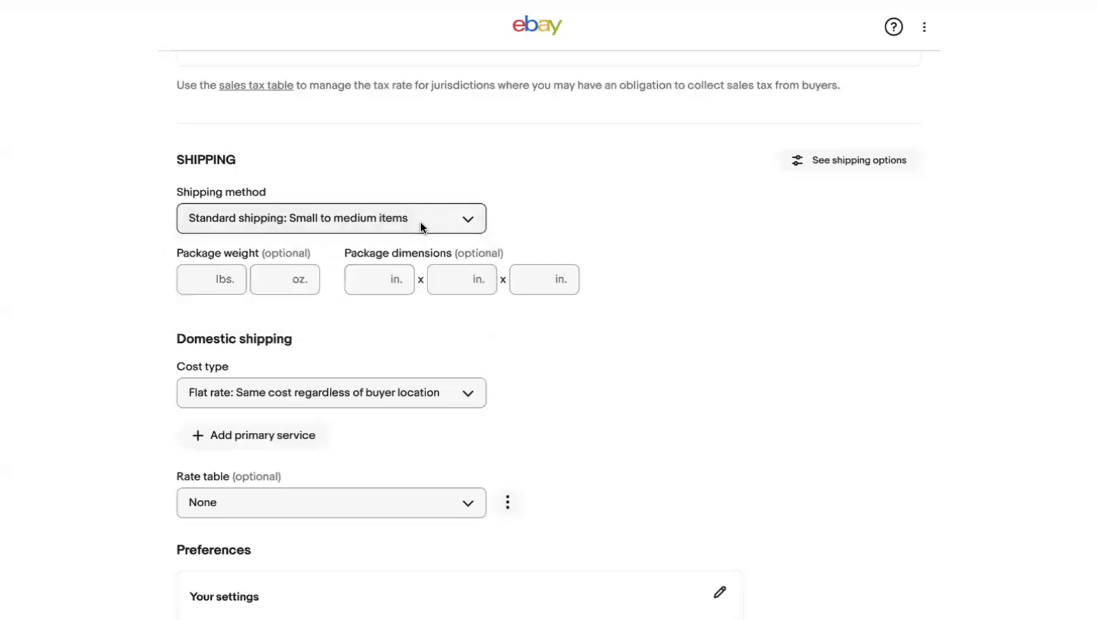
click(639, 200)
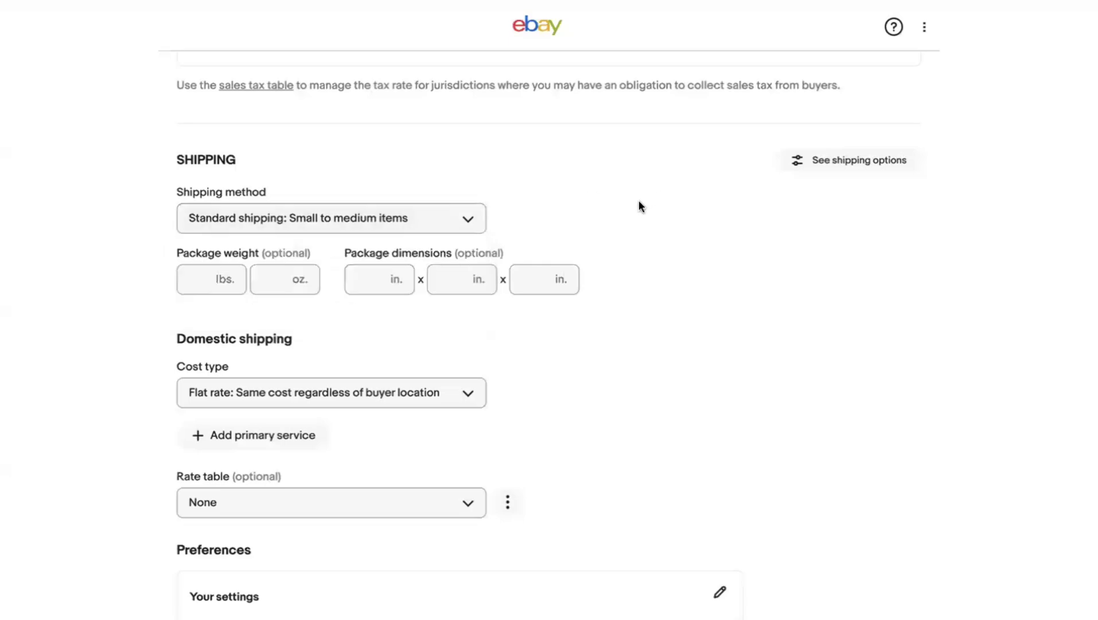
click(209, 279)
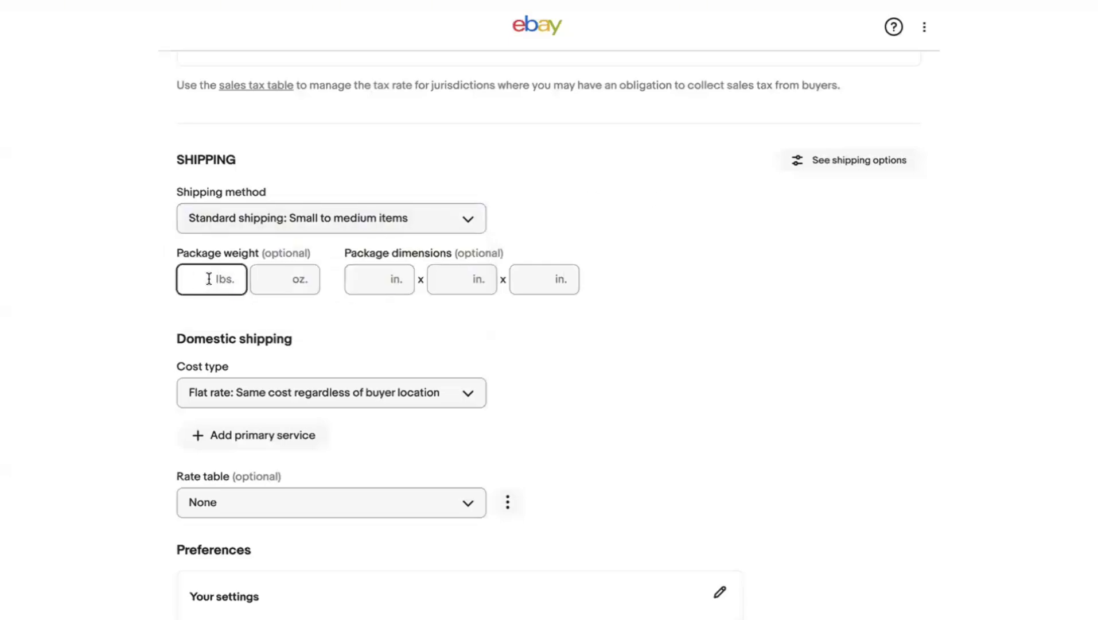
text(3)
click(311, 313)
scroll(386, 323, down, 2)
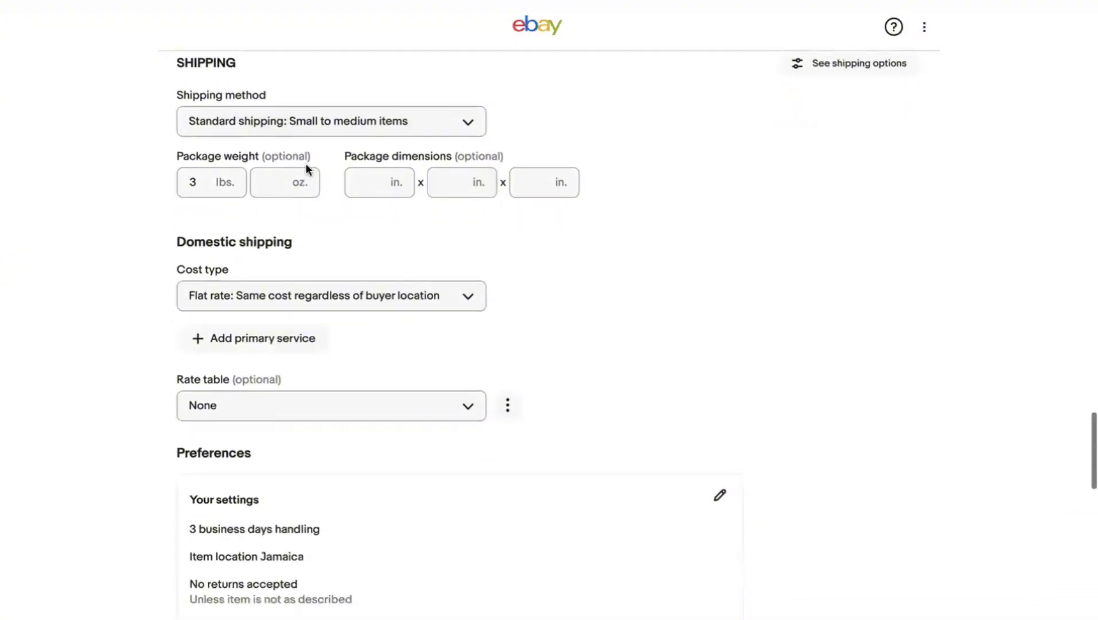
scroll(361, 255, down, 1)
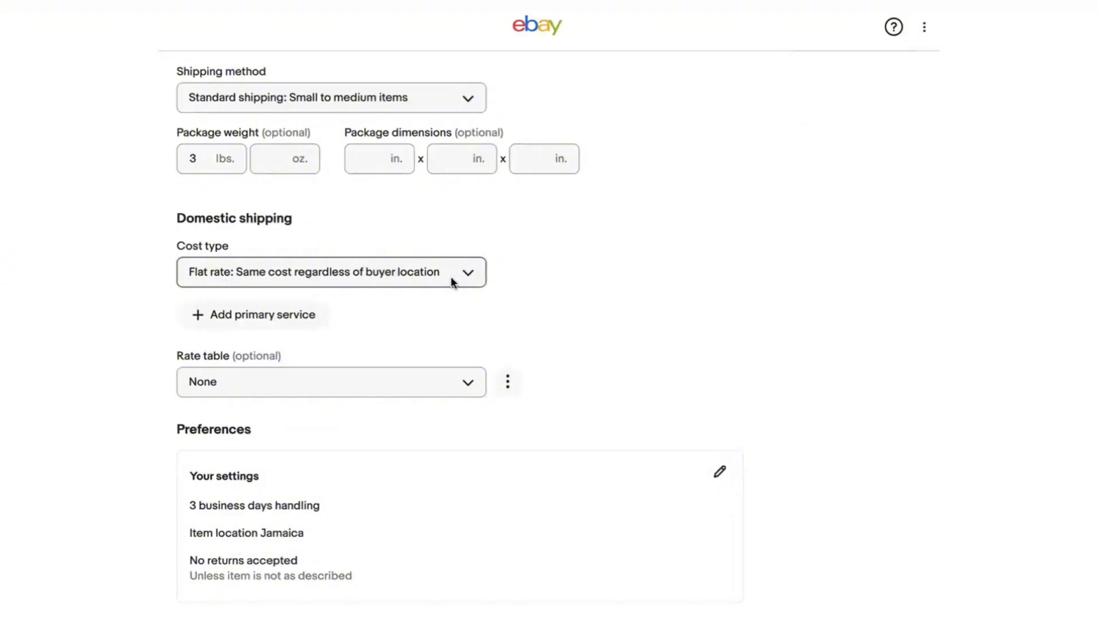
click(468, 275)
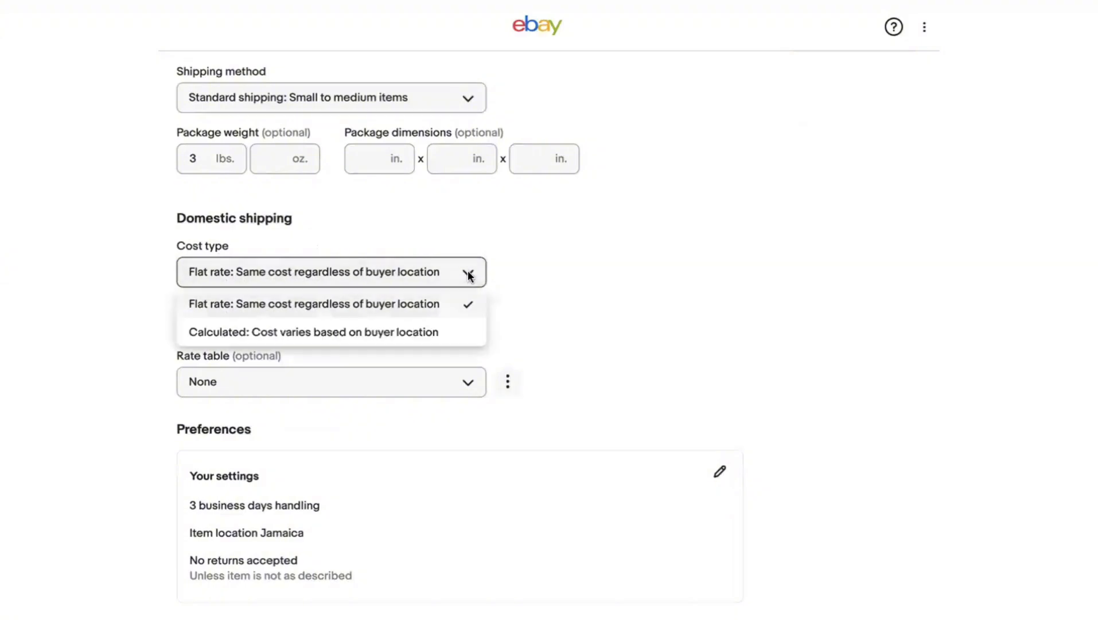
click(469, 275)
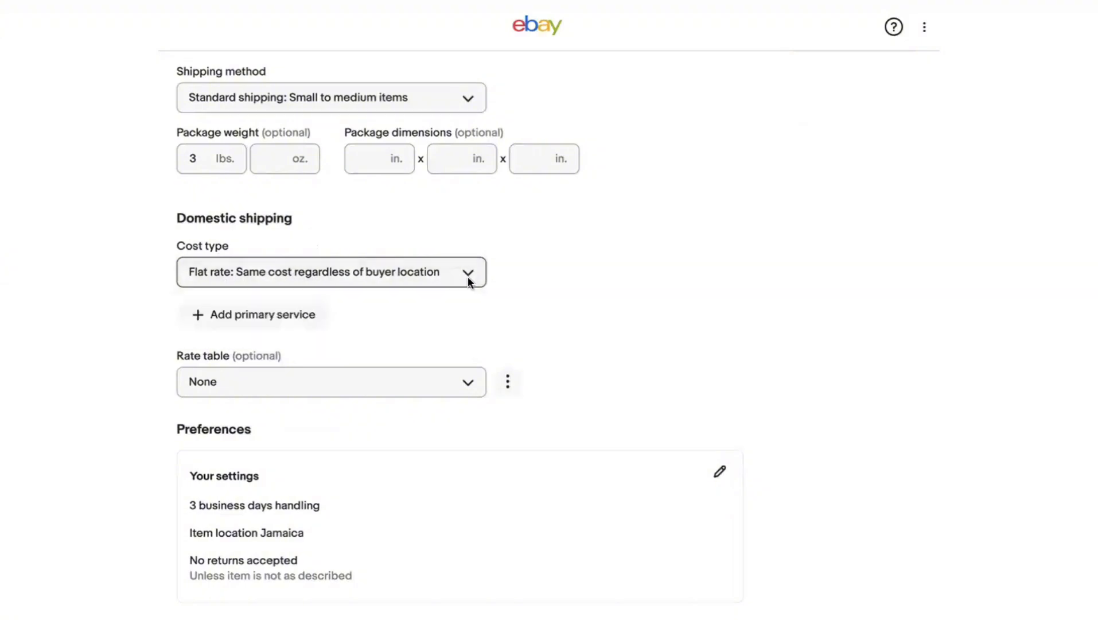
scroll(460, 305, down, 2)
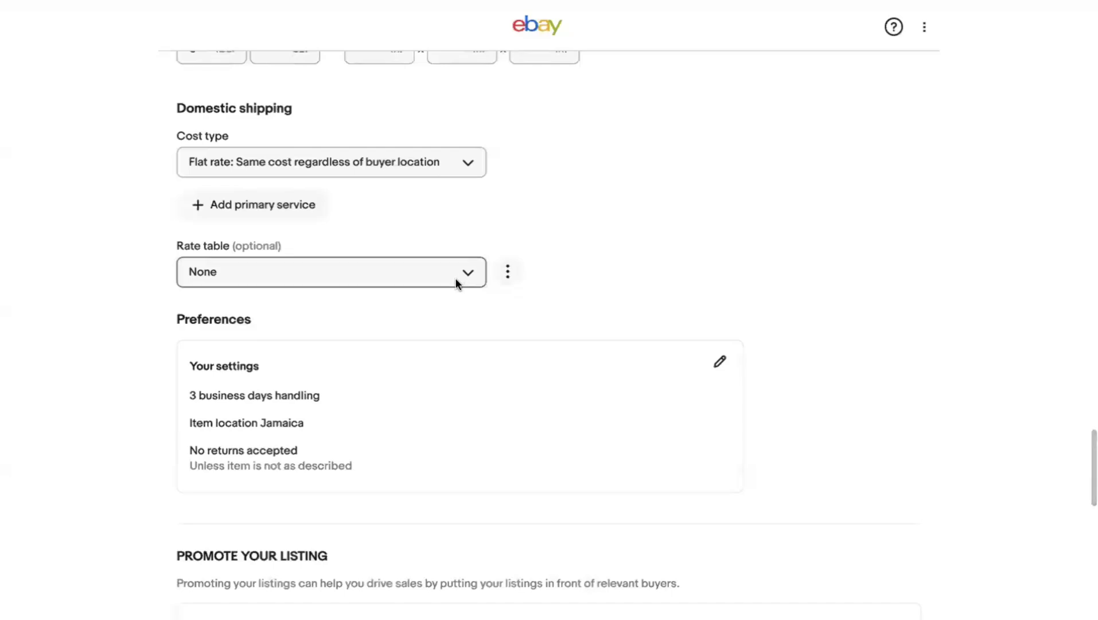
scroll(459, 282, down, 3)
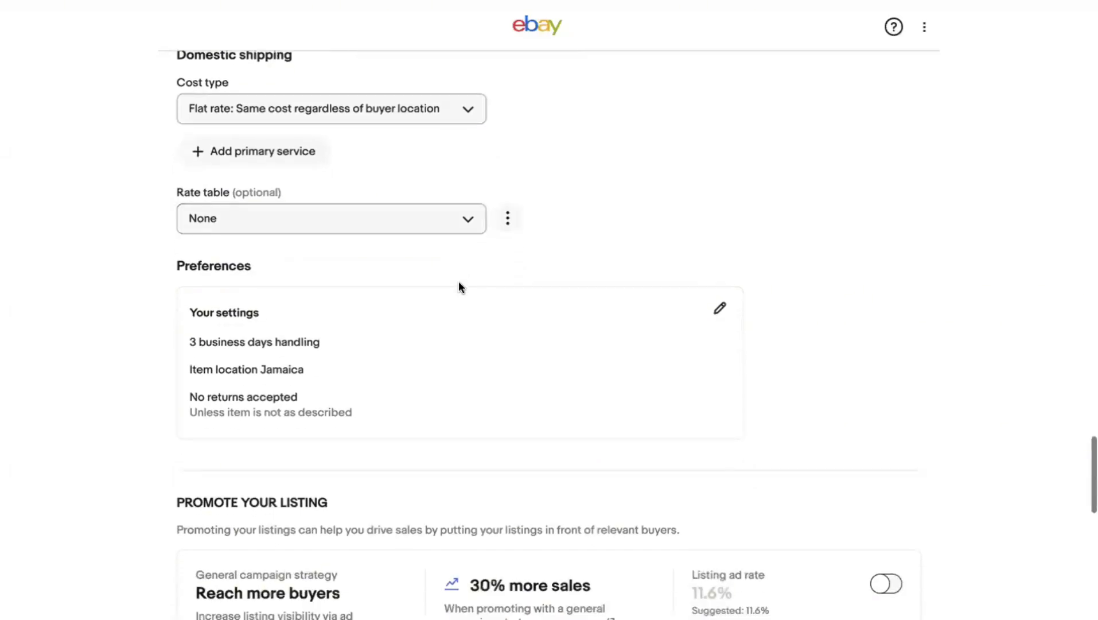
scroll(458, 281, down, 1)
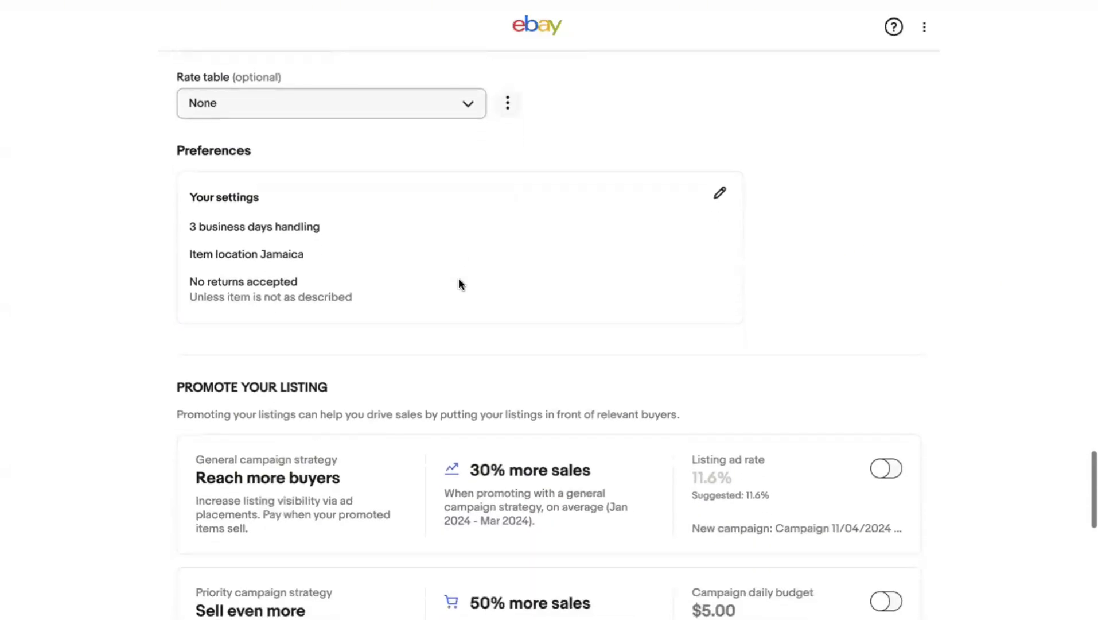
Edit the handling time, location and returns settings, showing the Handling time options
click(195, 225)
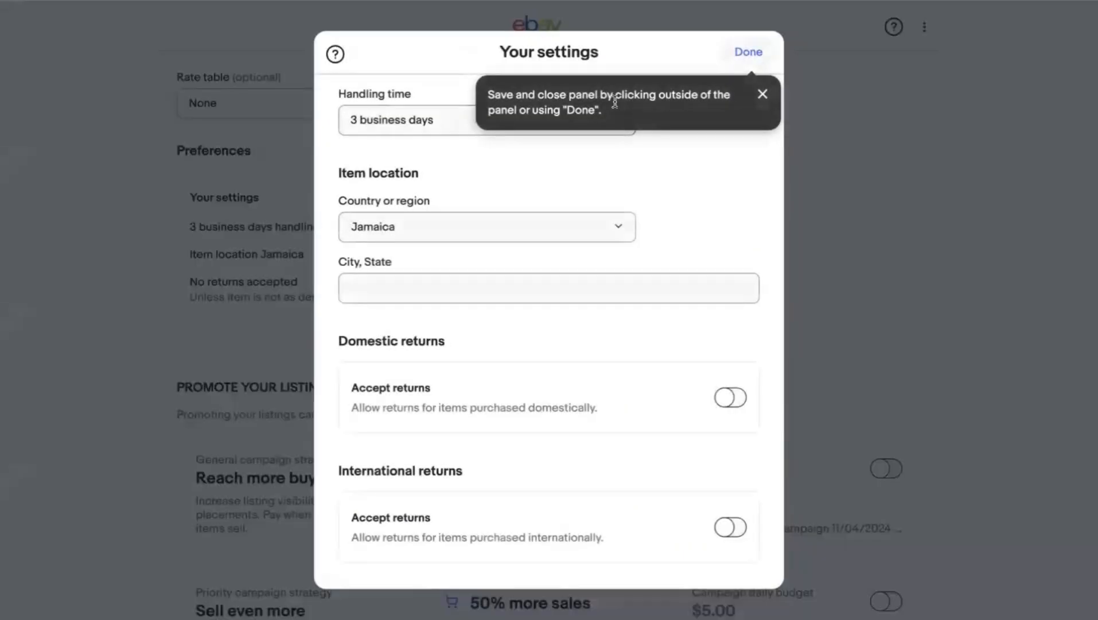
click(762, 97)
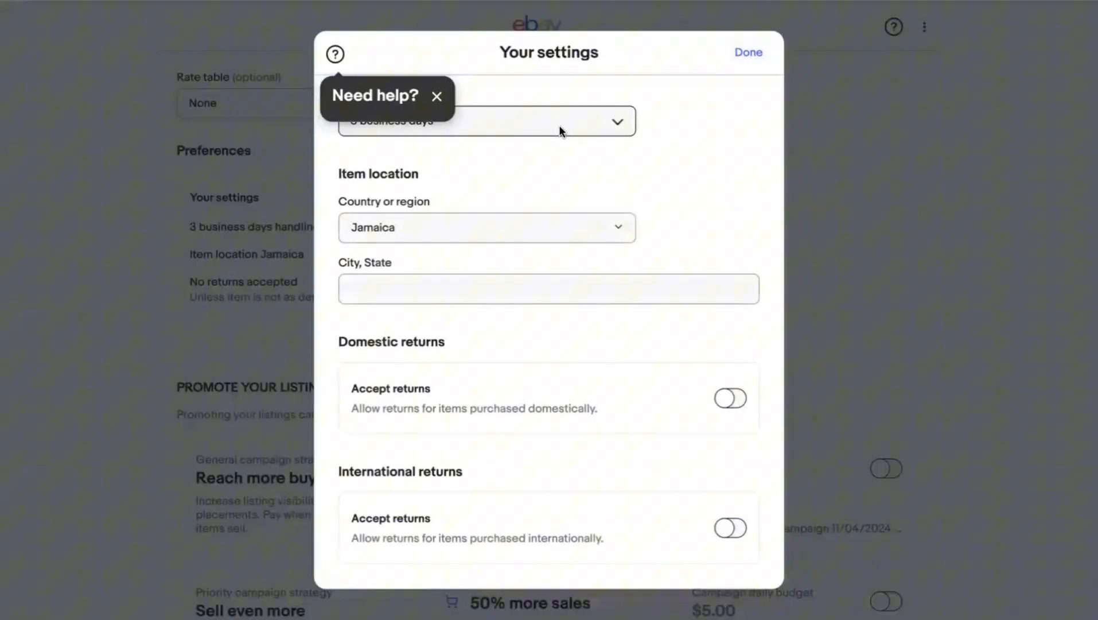
click(614, 127)
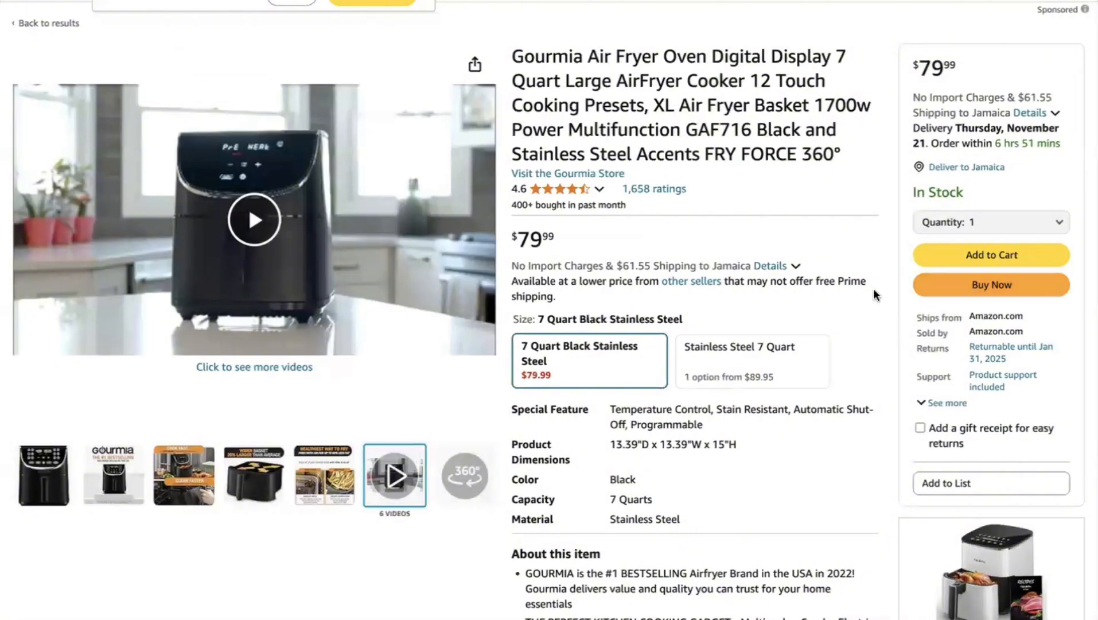
Scroll the Amazon Gourmia 7 Quart page to review its $79.99 price, return details and specifications
scroll(873, 290, down, 3)
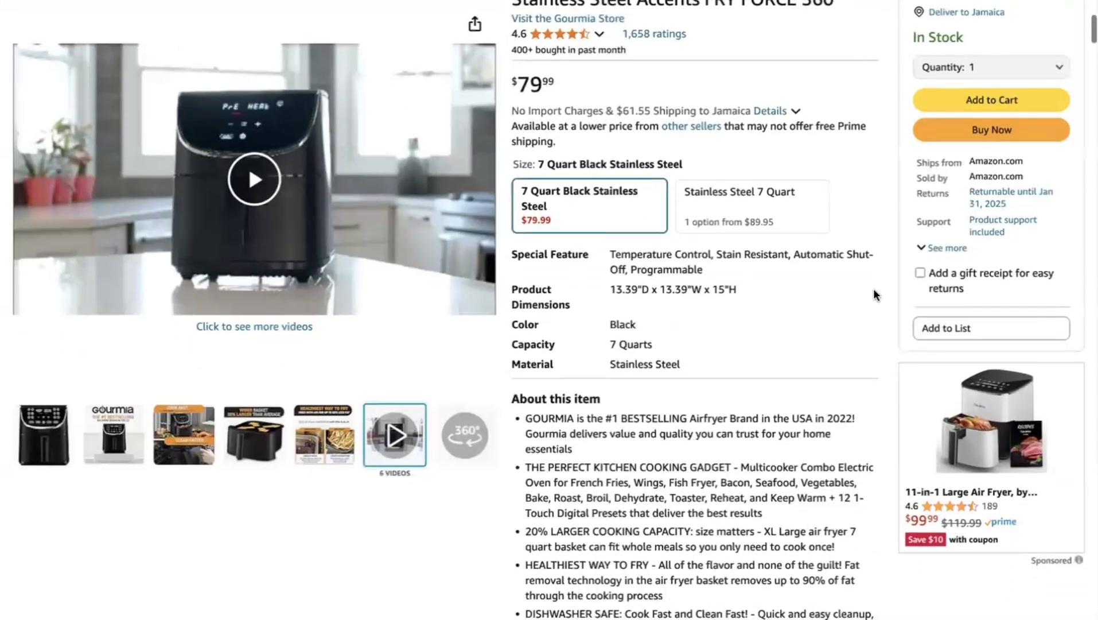
scroll(873, 288, down, 1)
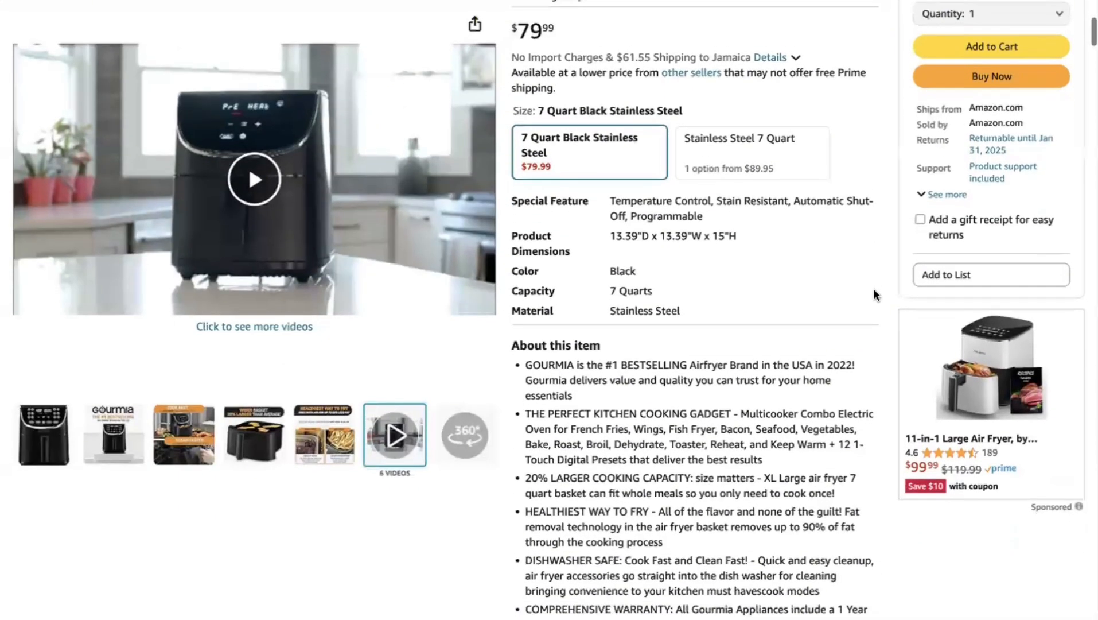
scroll(873, 288, down, 1)
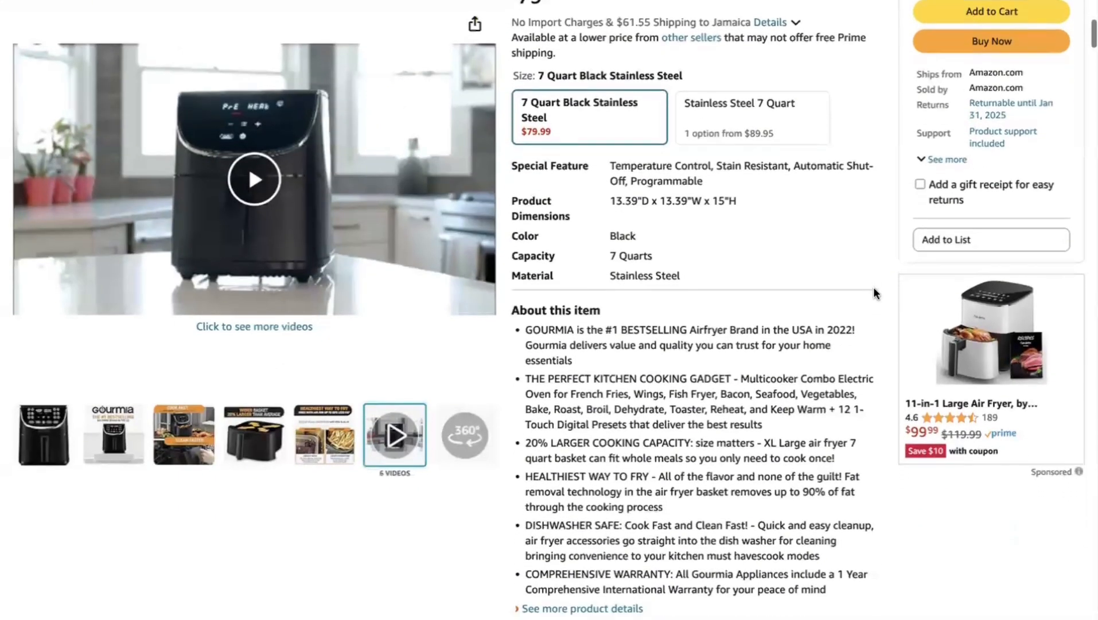
scroll(892, 265, down, 1)
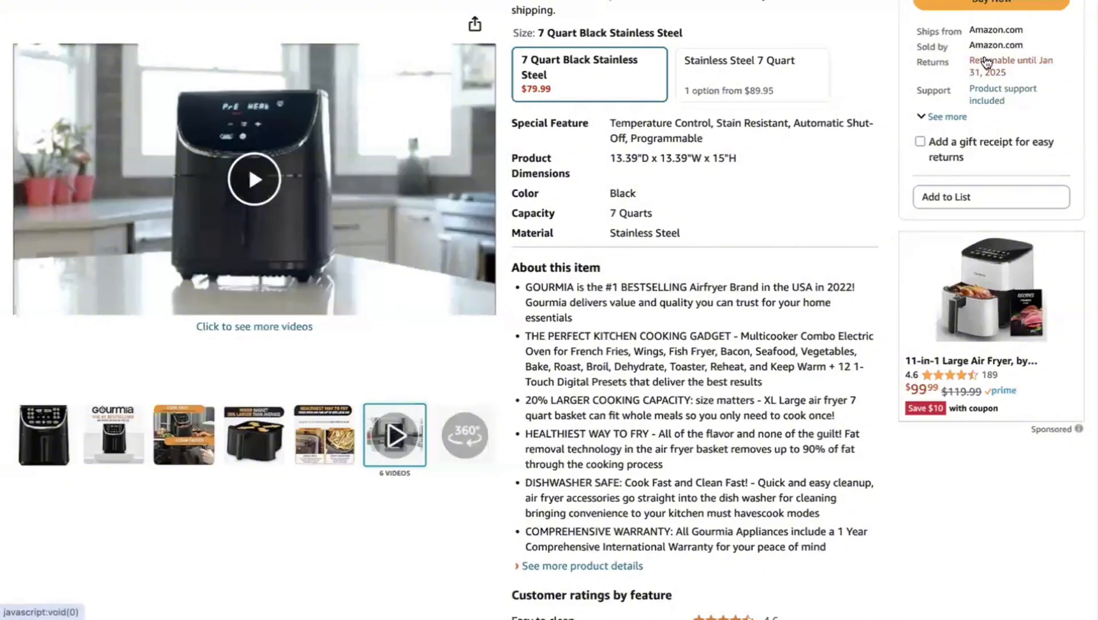
click(1013, 68)
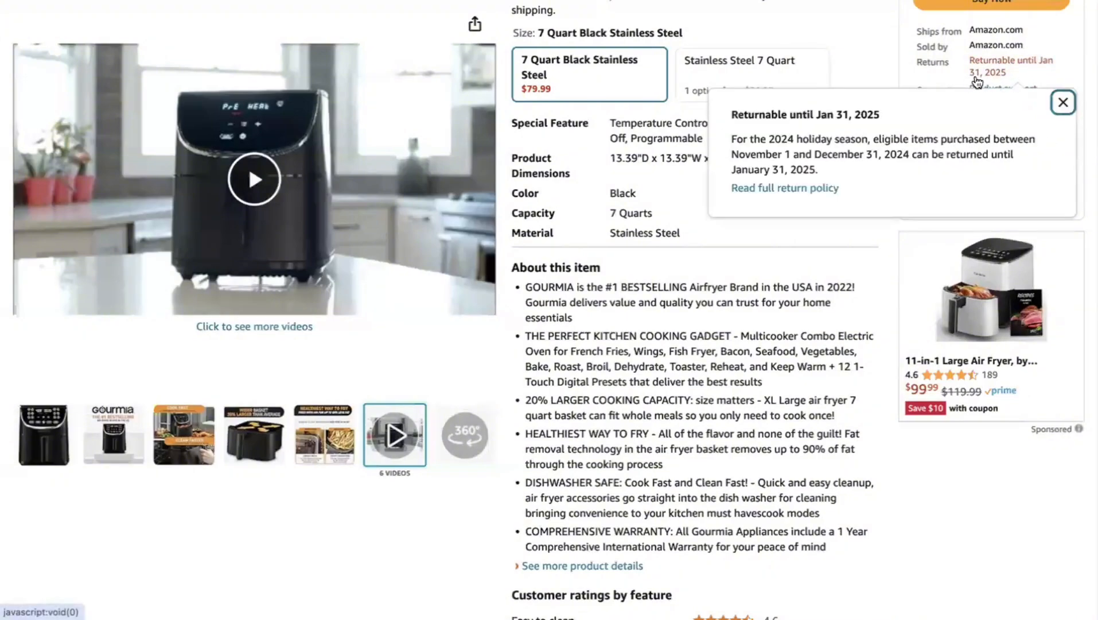
click(893, 74)
scroll(838, 350, down, 6)
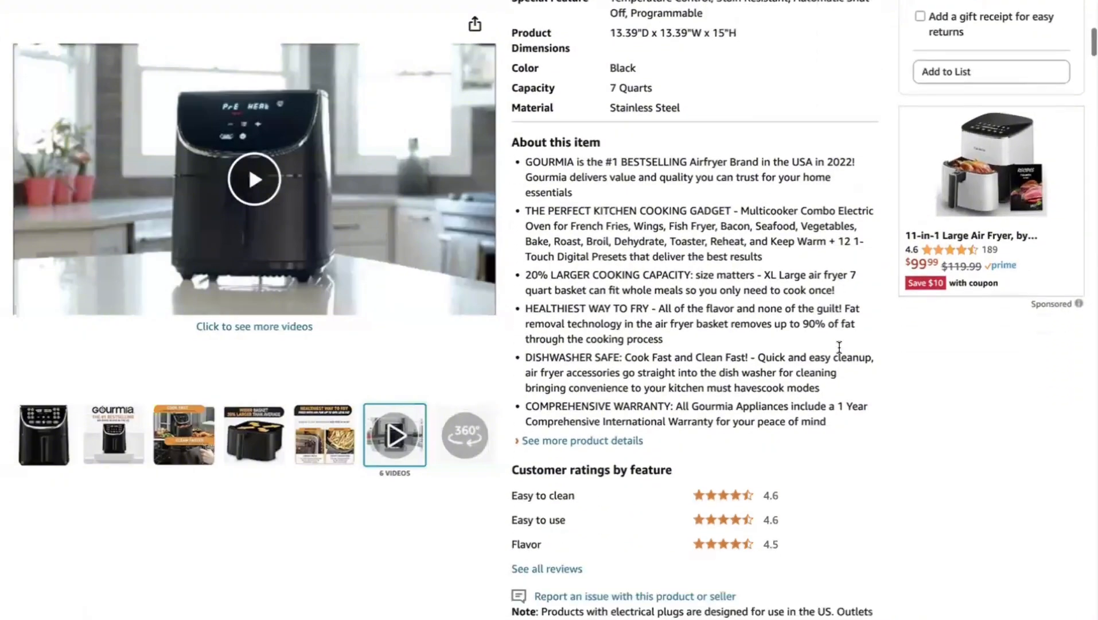
scroll(838, 349, down, 5)
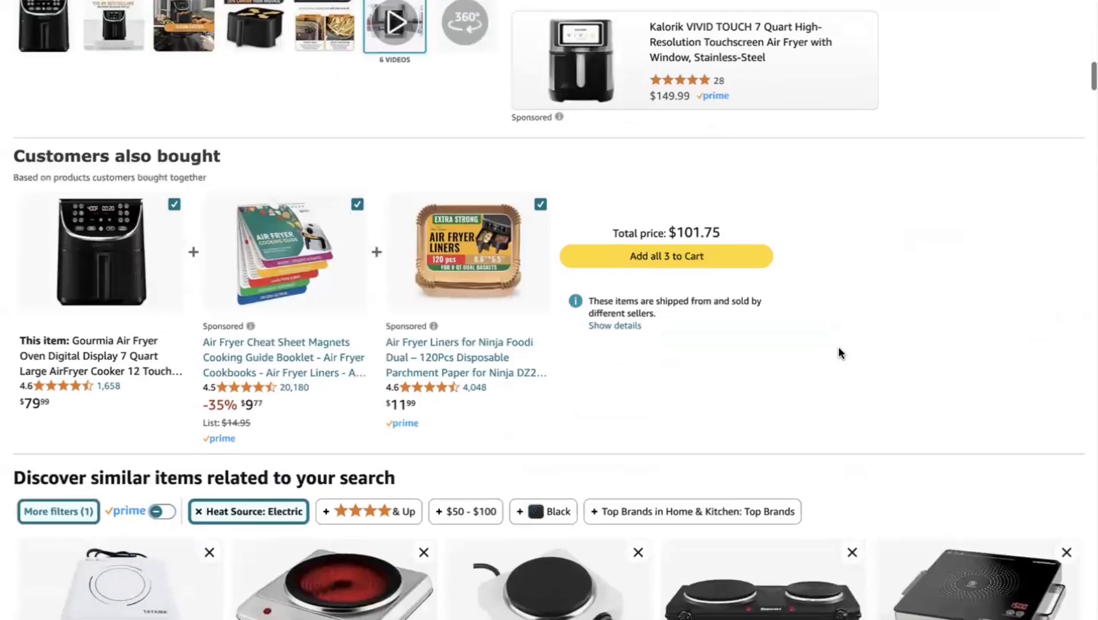
scroll(838, 349, up, 15)
scroll(838, 351, up, 3)
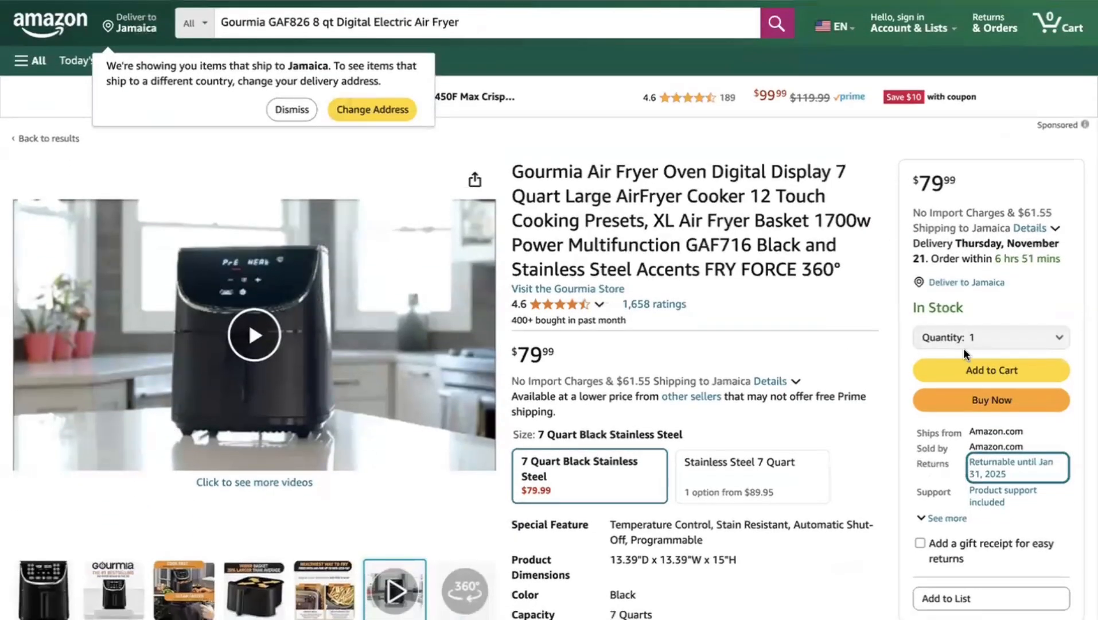
scroll(950, 353, down, 1)
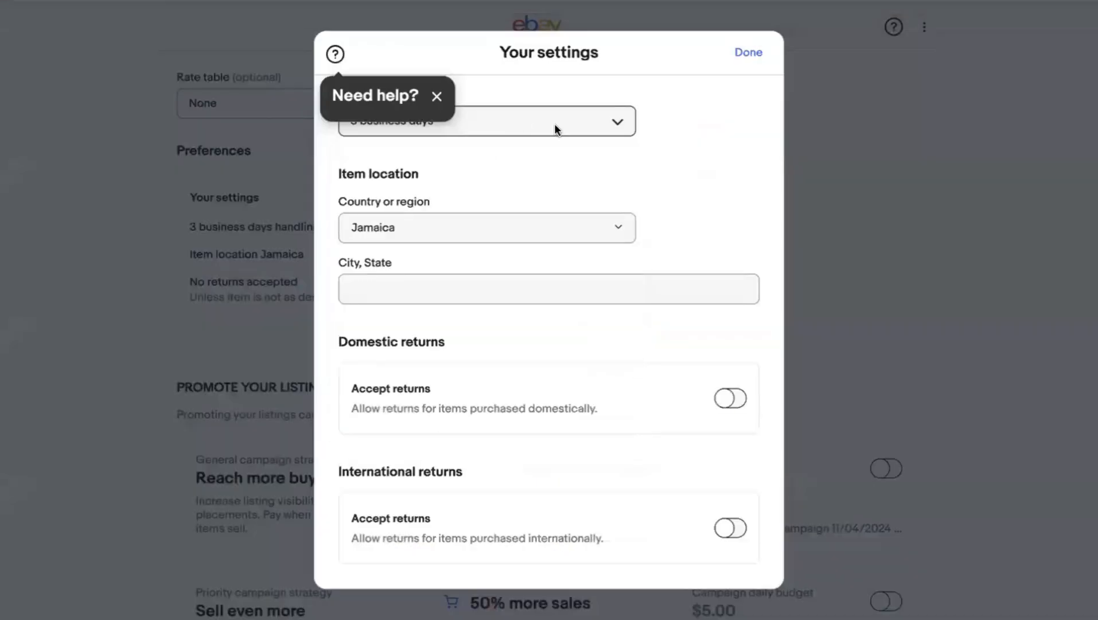
Set handling time to 7 business days and the item location country to United States
click(554, 125)
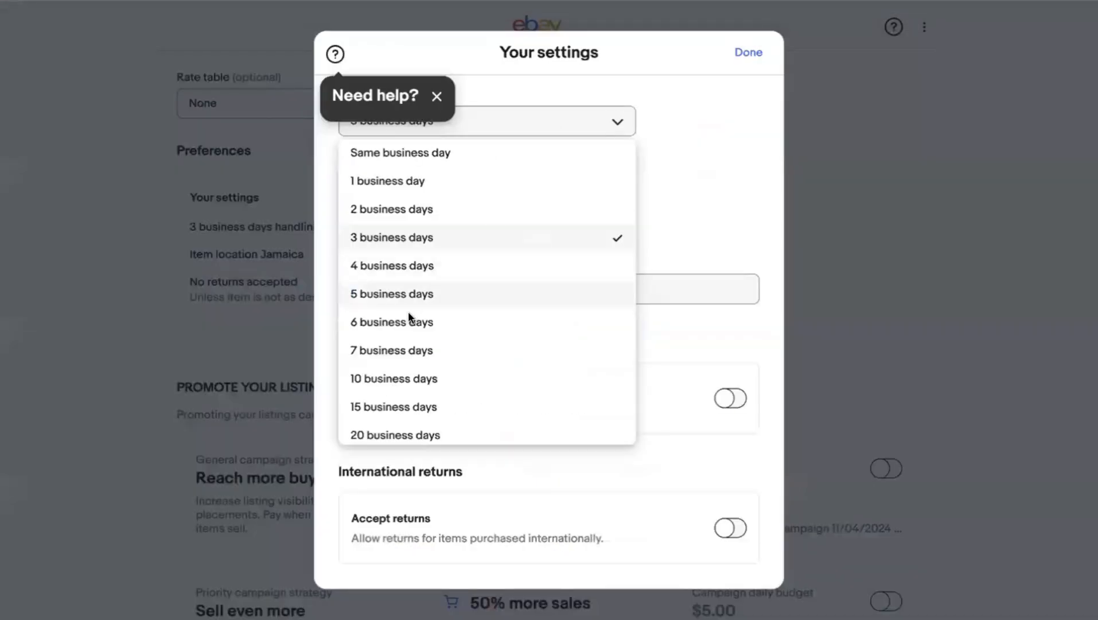
click(405, 350)
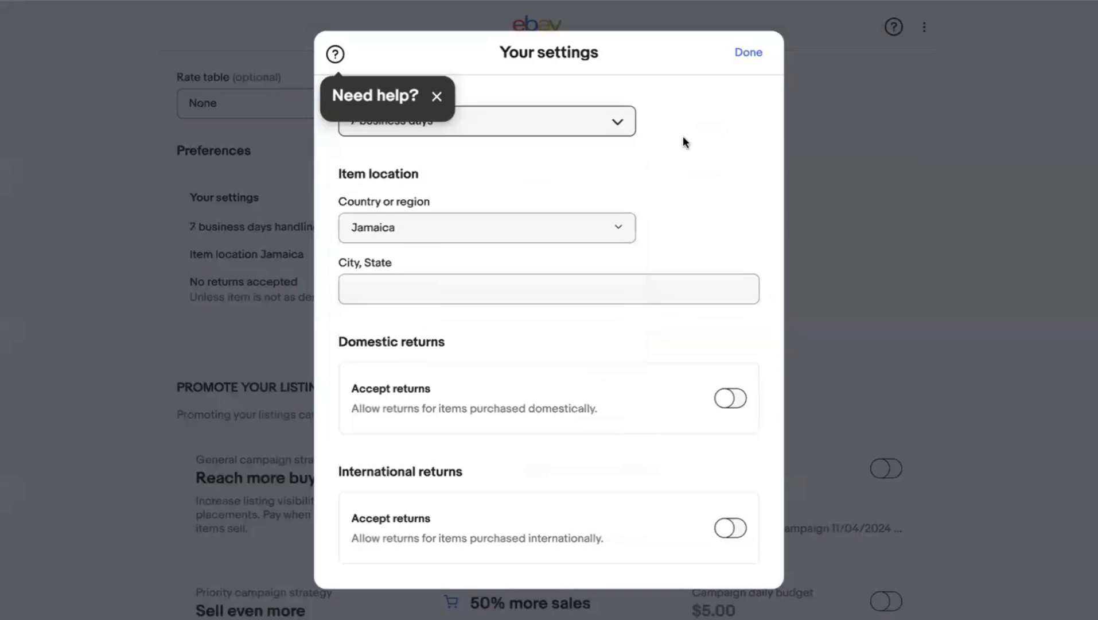
click(618, 227)
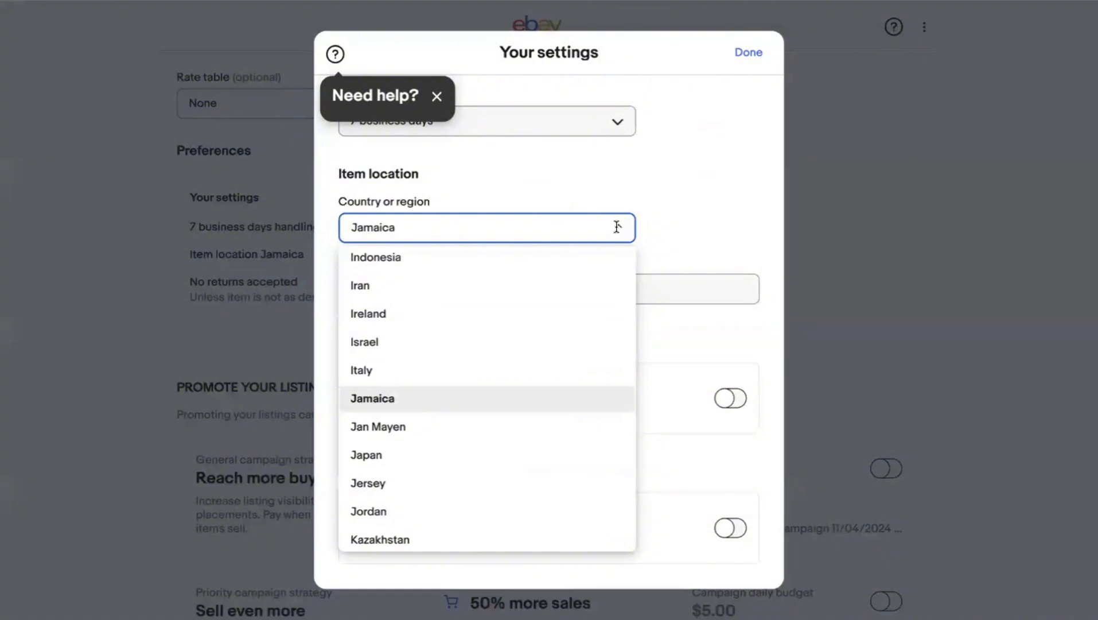
scroll(487, 440, down, 10)
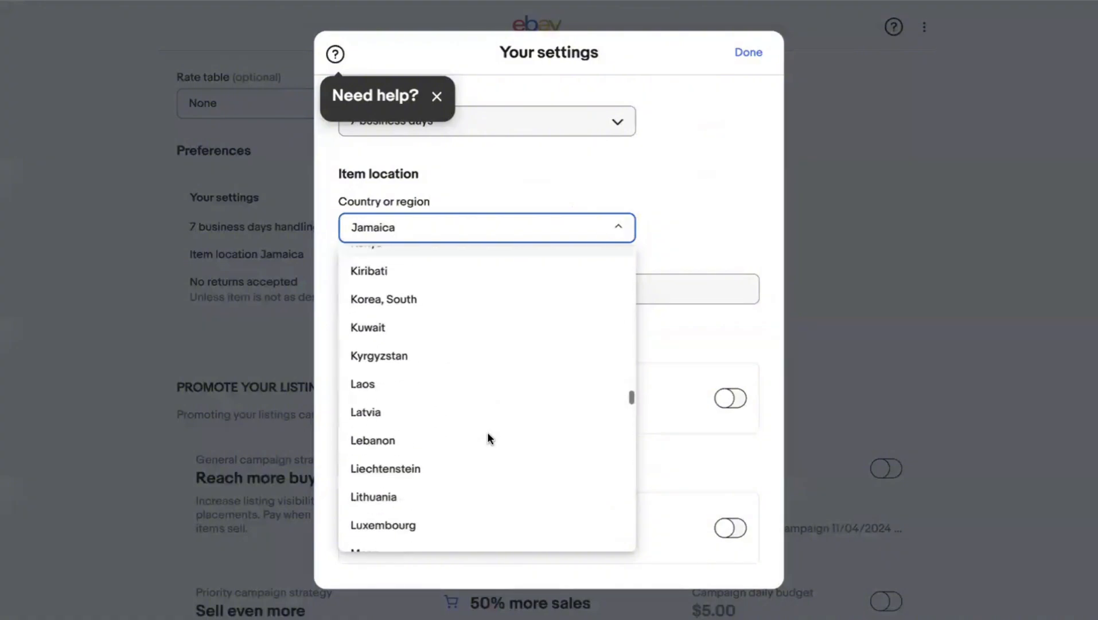
scroll(487, 435, down, 10)
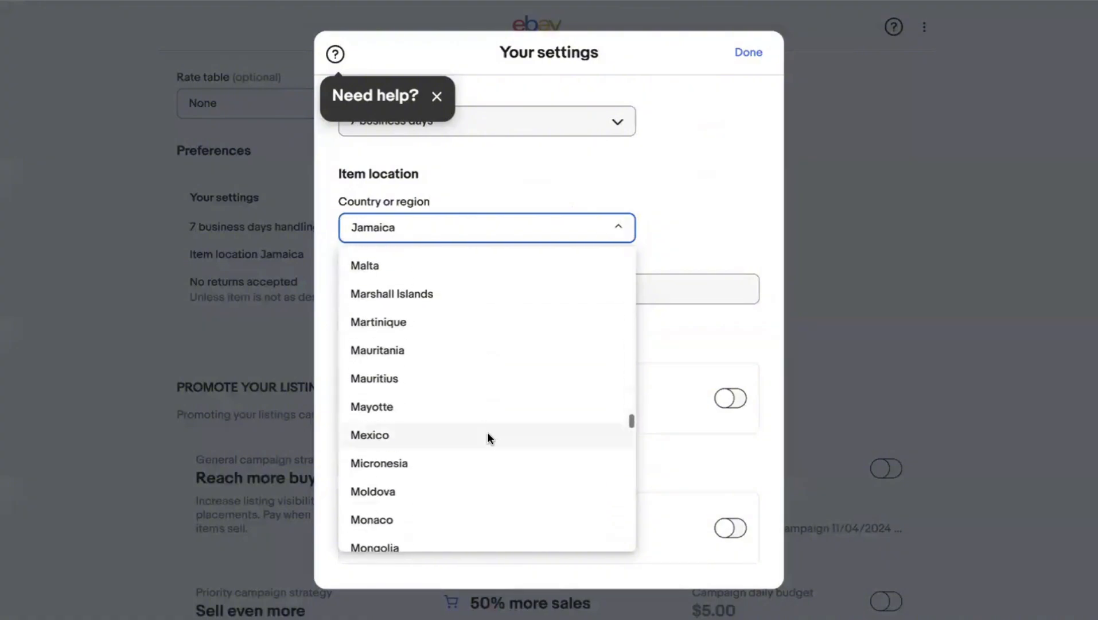
scroll(488, 437, down, 10)
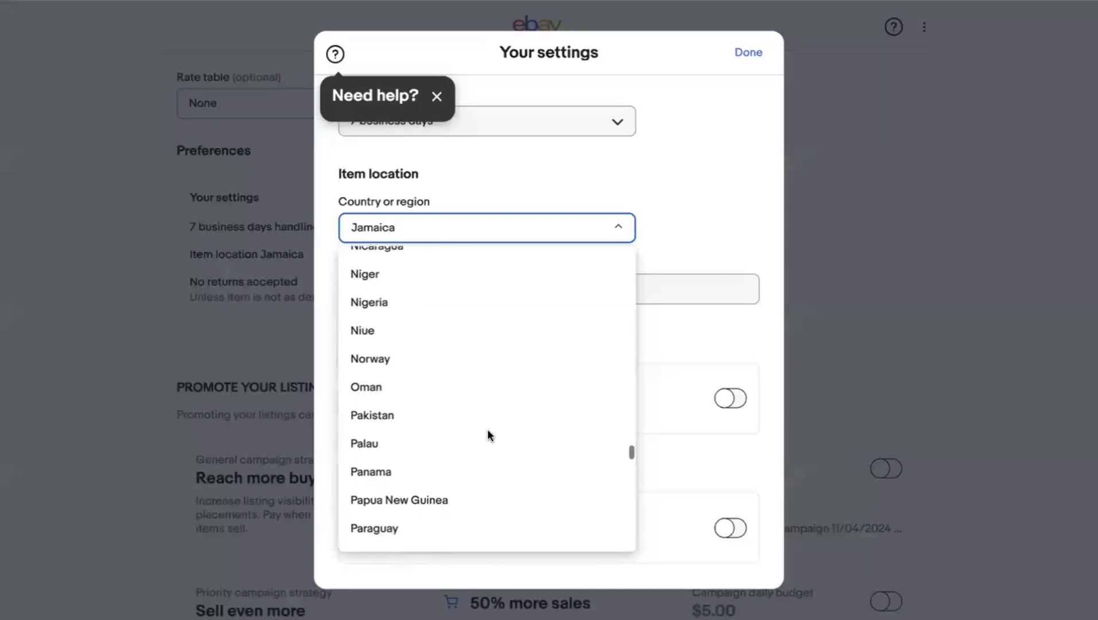
scroll(488, 434, down, 10)
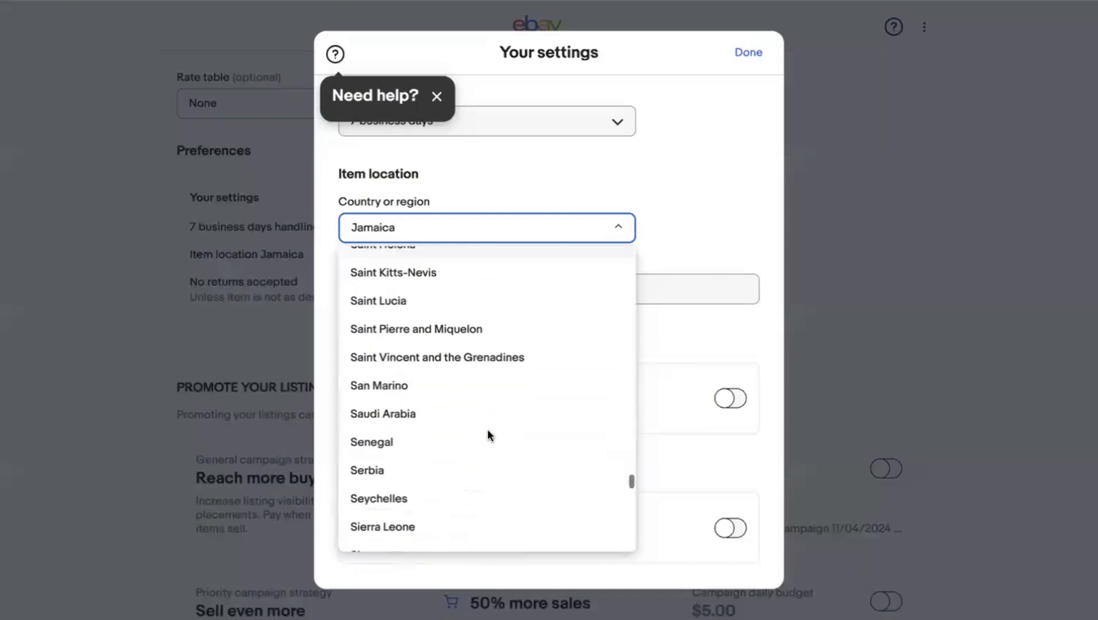
scroll(488, 435, down, 10)
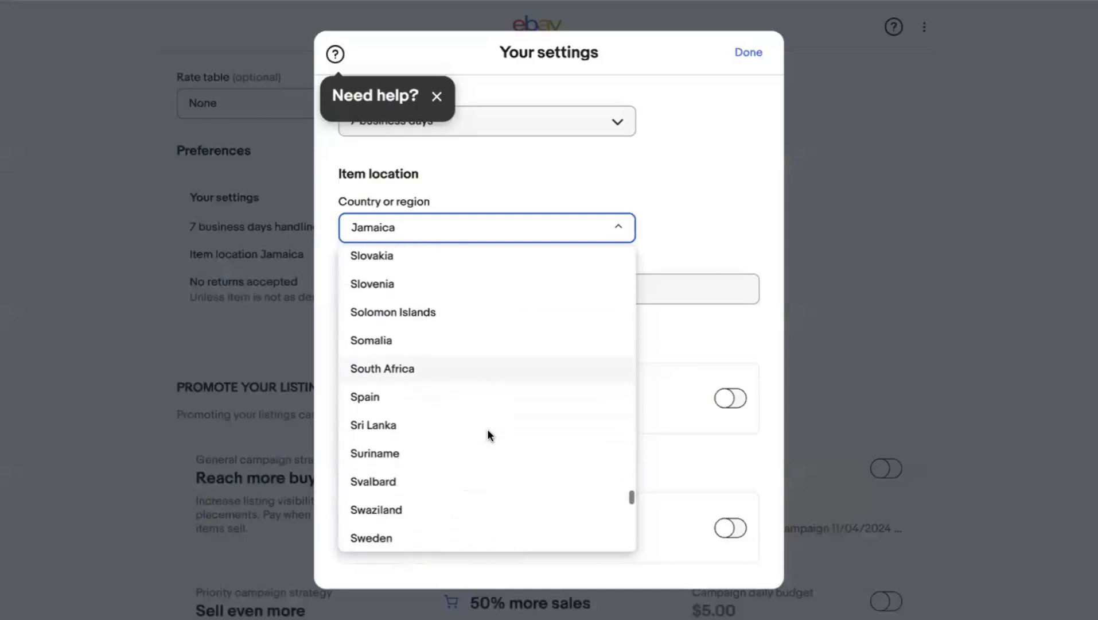
scroll(487, 435, down, 2)
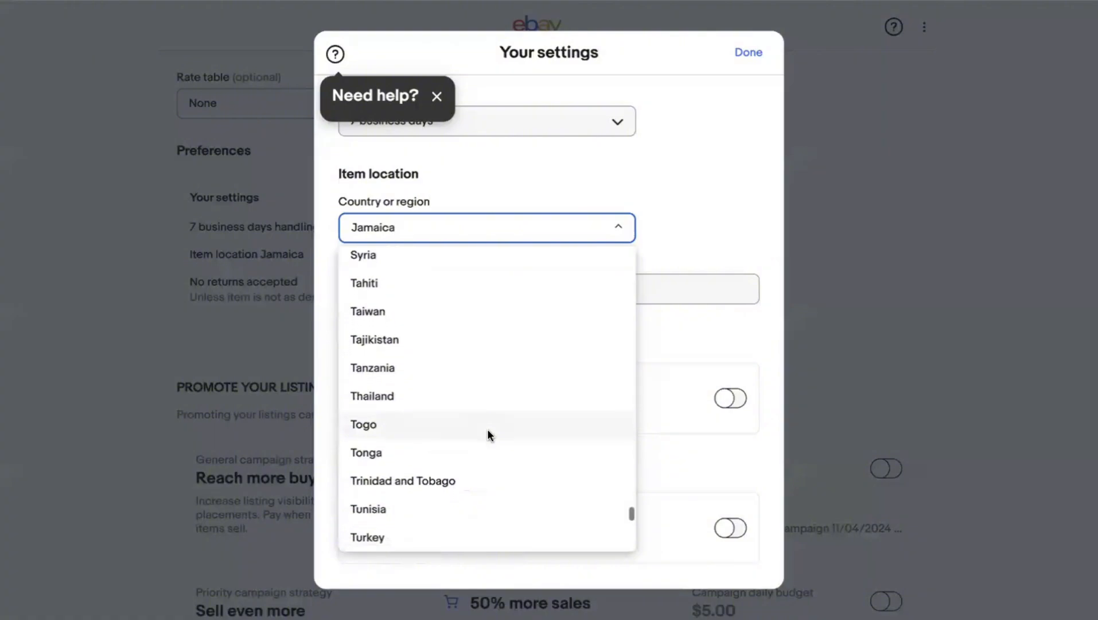
scroll(487, 434, down, 7)
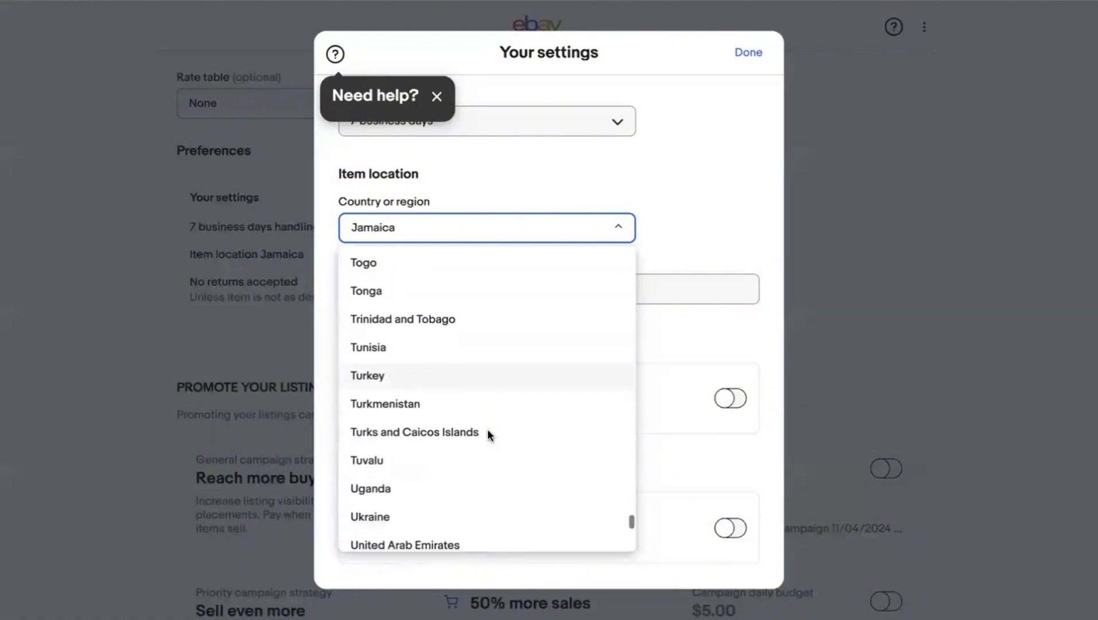
scroll(487, 435, down, 2)
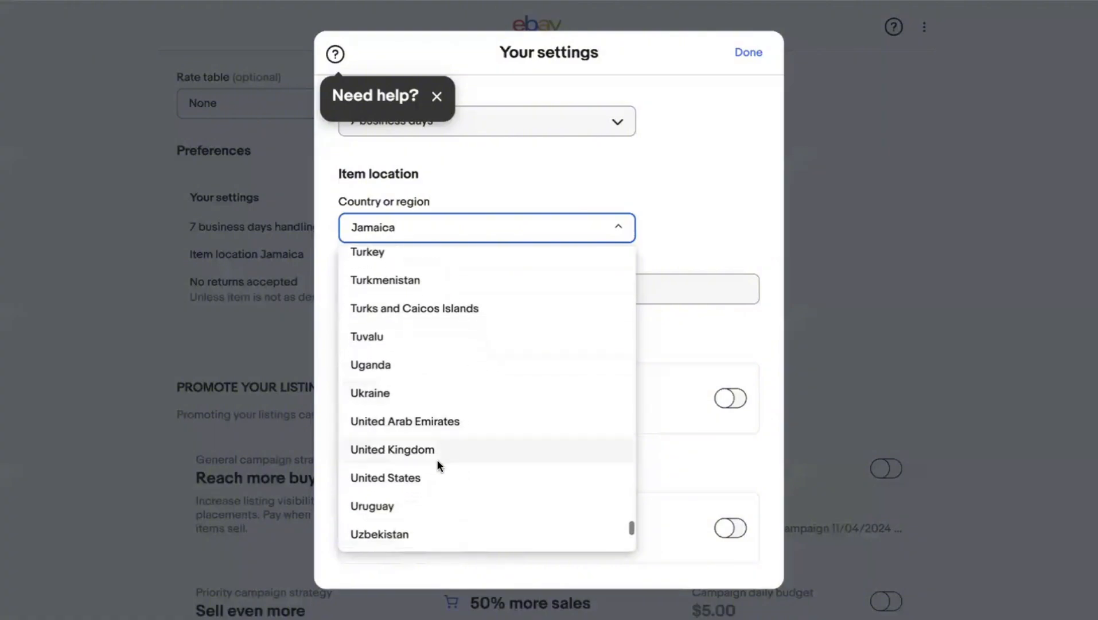
click(446, 478)
Enter ZIP 33311 with Fort Lauderdale, Florida as the item location and save the settings
click(438, 288)
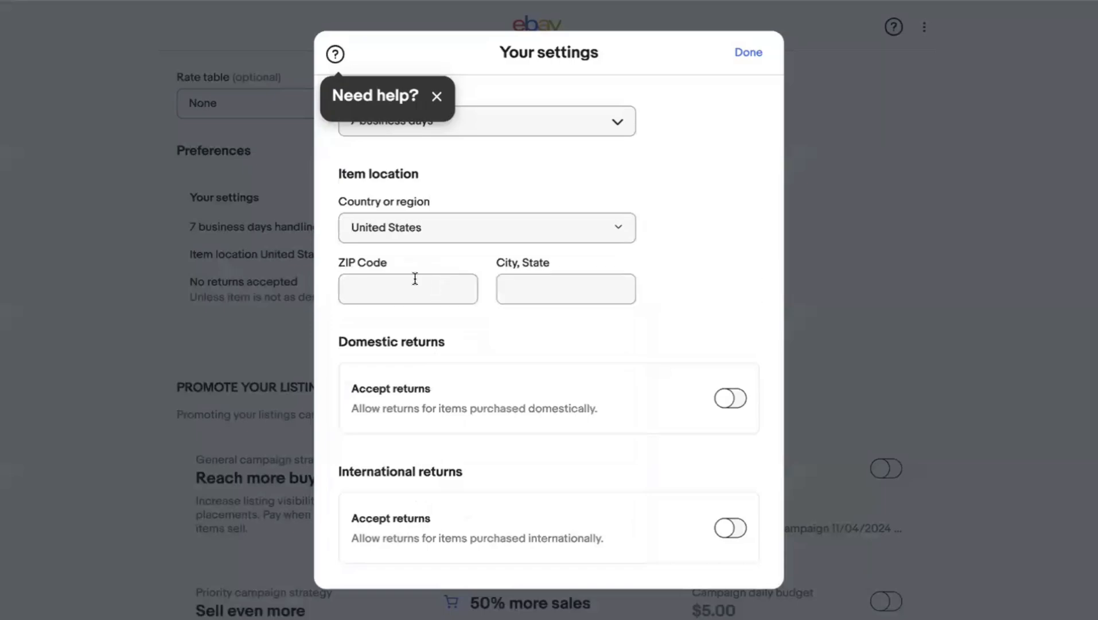
click(414, 279)
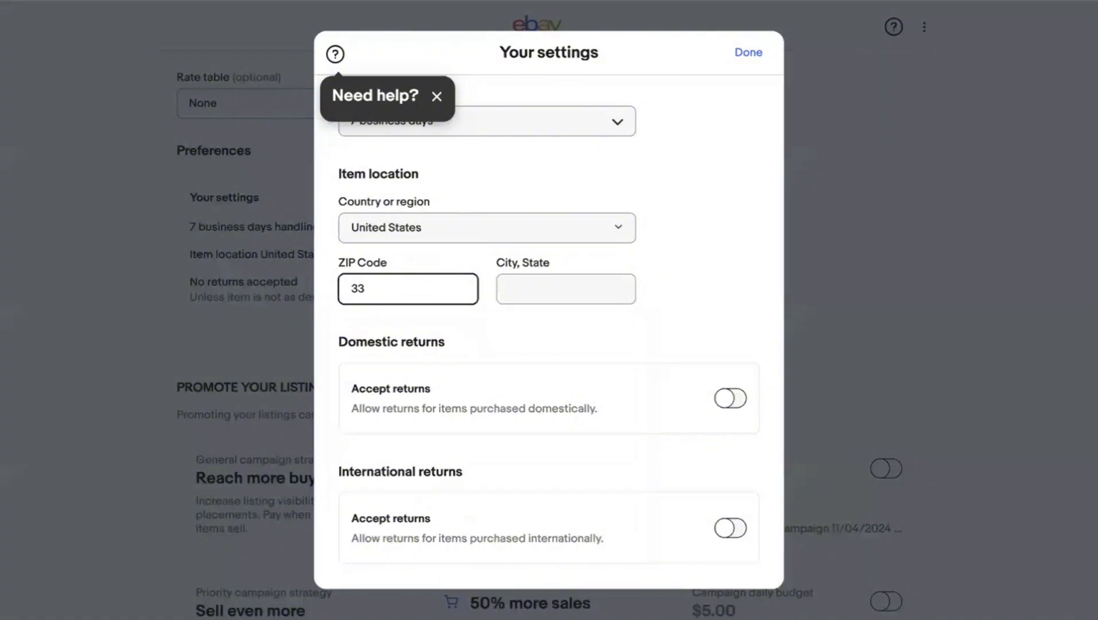
text(311)
click(531, 280)
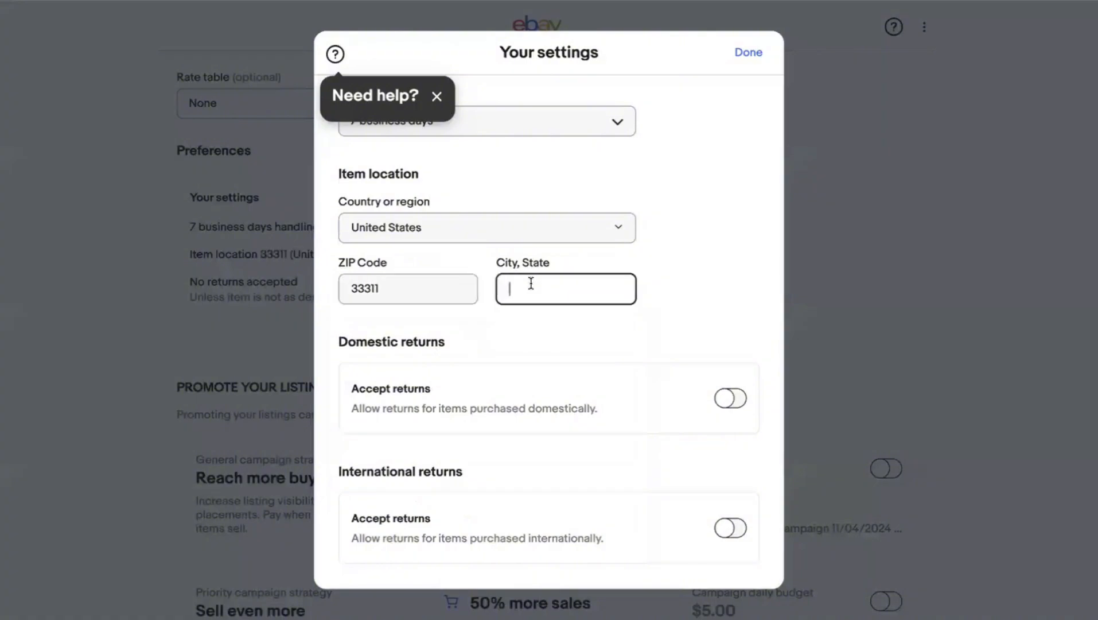
text(FLORIDA)
click(562, 330)
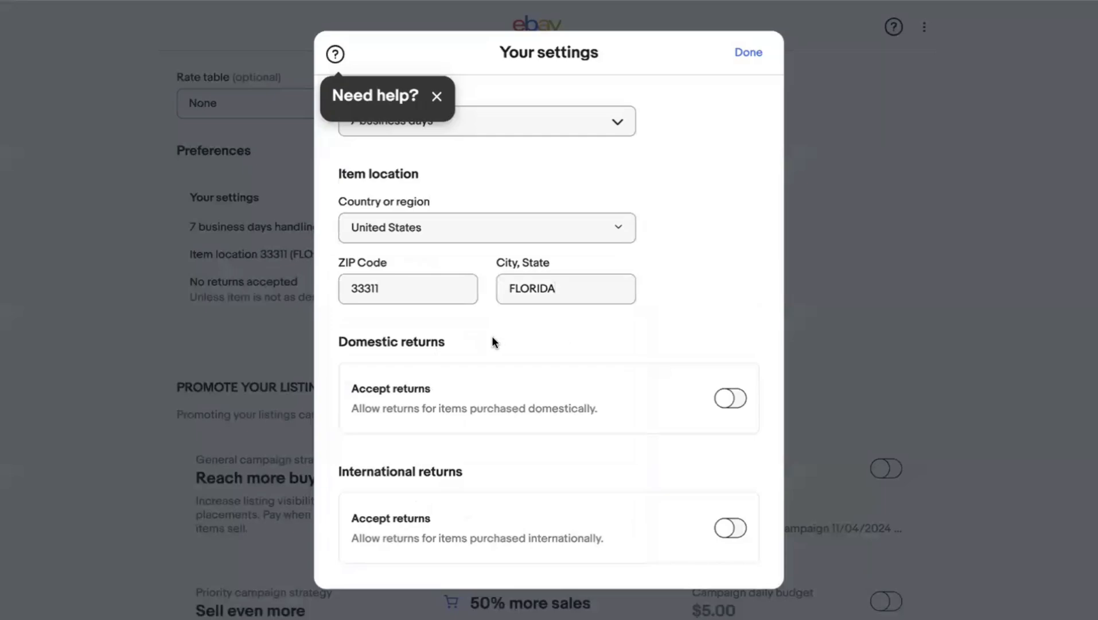
click(555, 292)
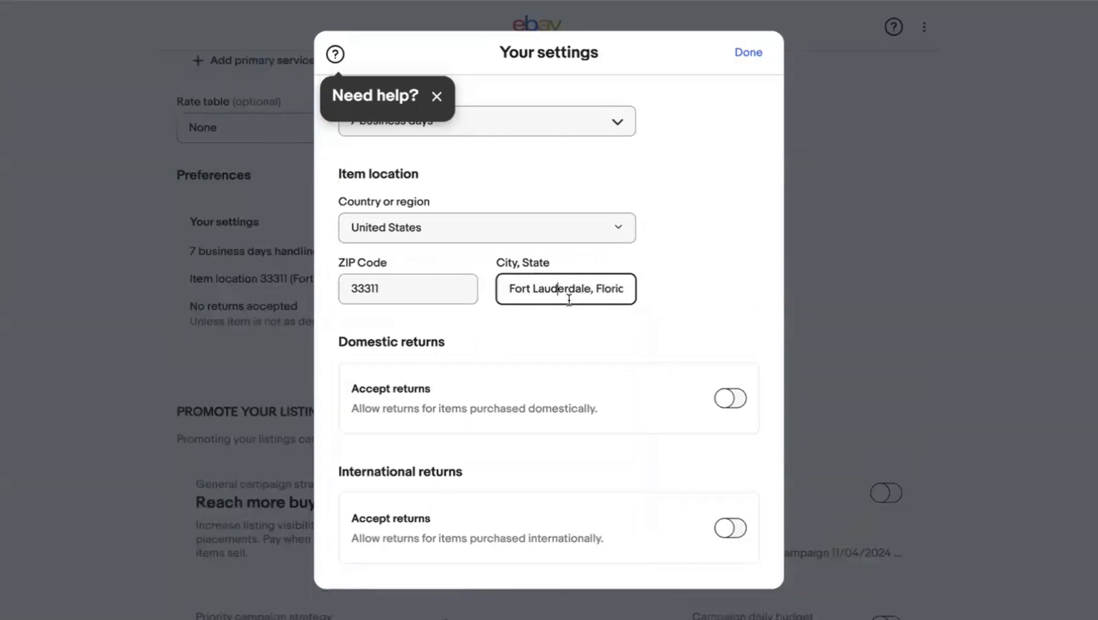
click(417, 292)
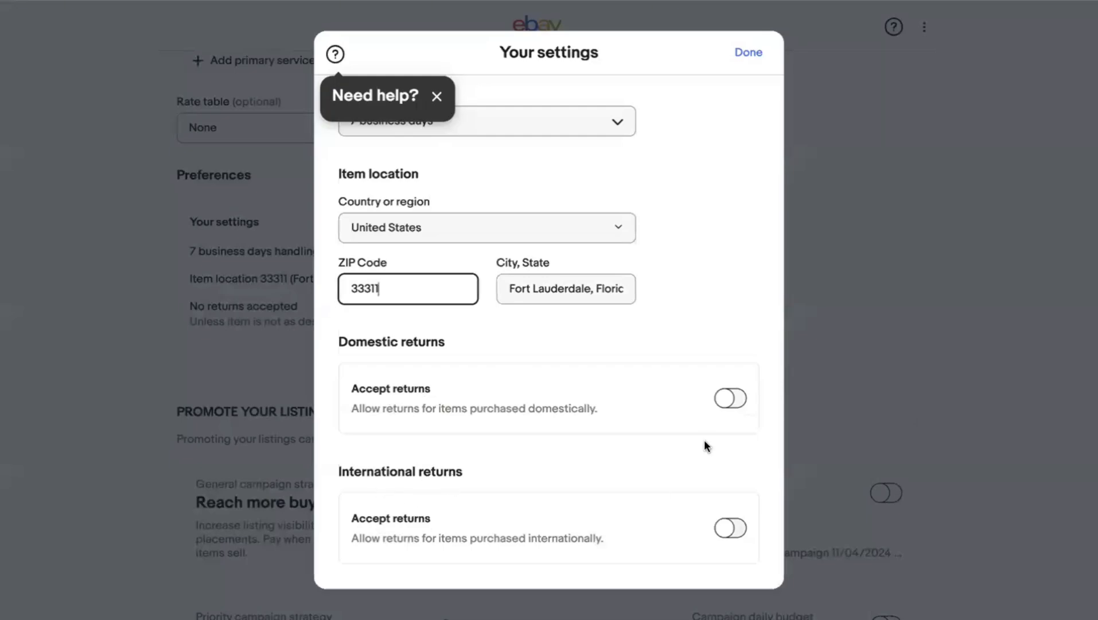
click(750, 51)
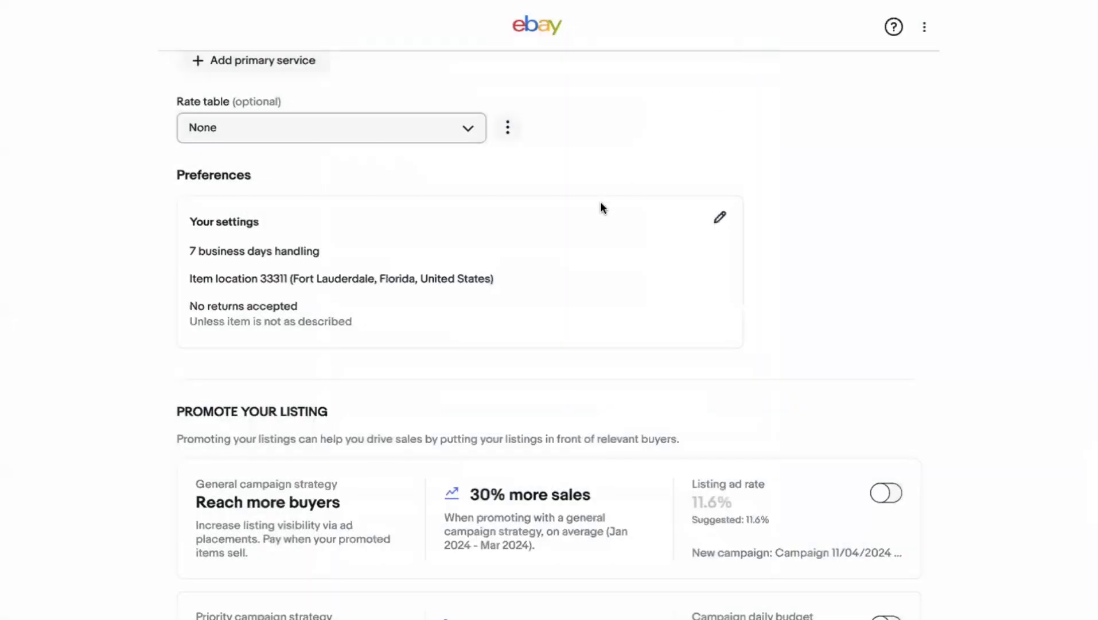
scroll(846, 270, down, 2)
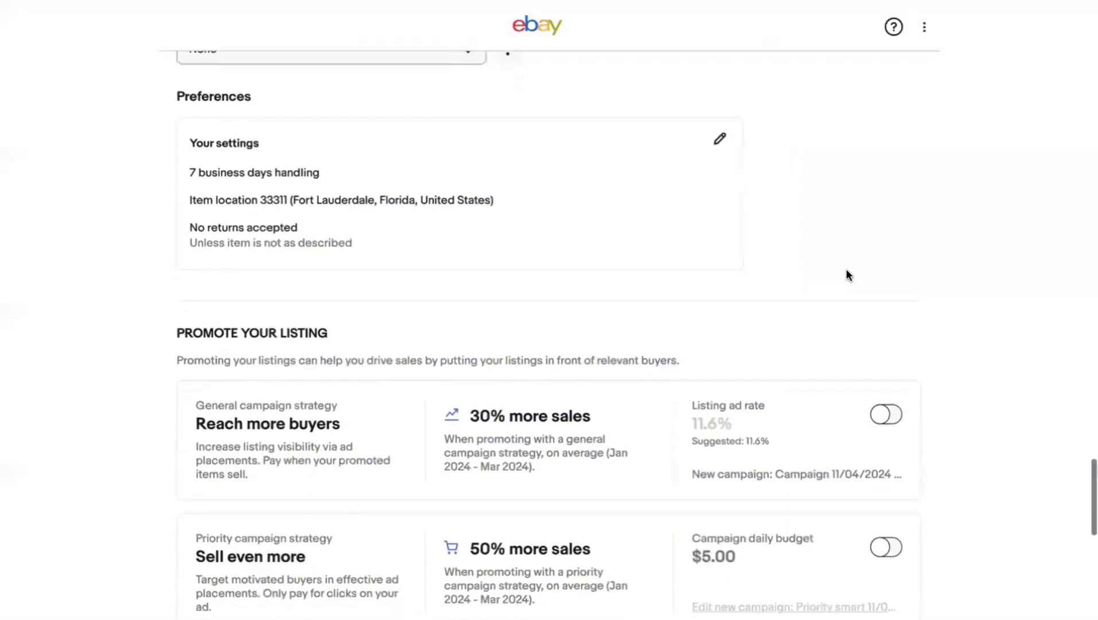
scroll(846, 274, down, 2)
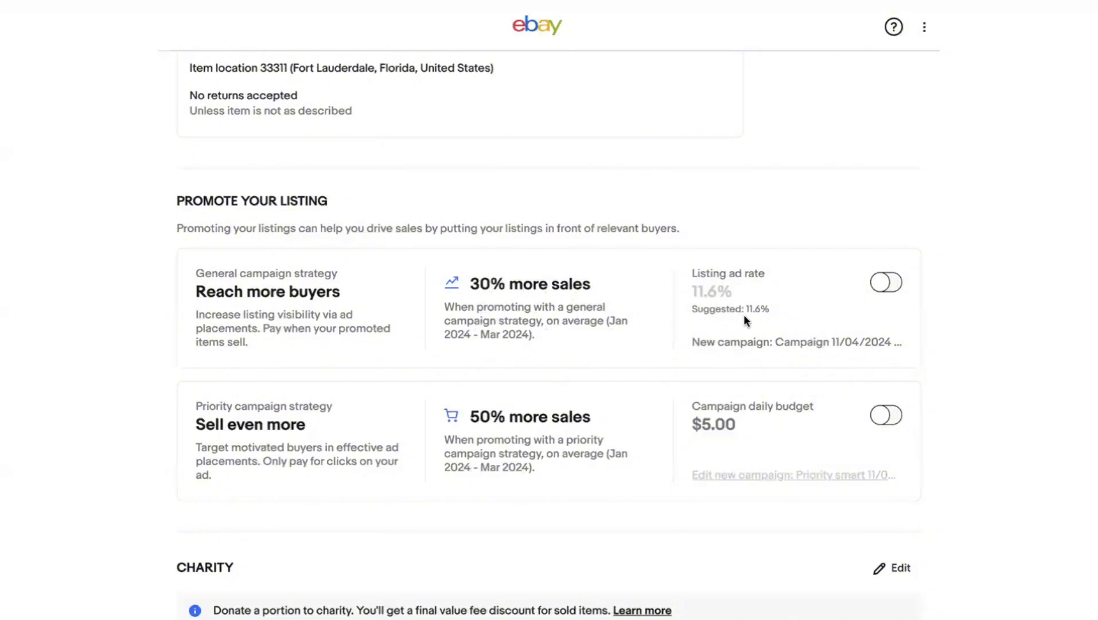
Turn on the general promotion campaign and review its 11.6% ad rate
click(891, 287)
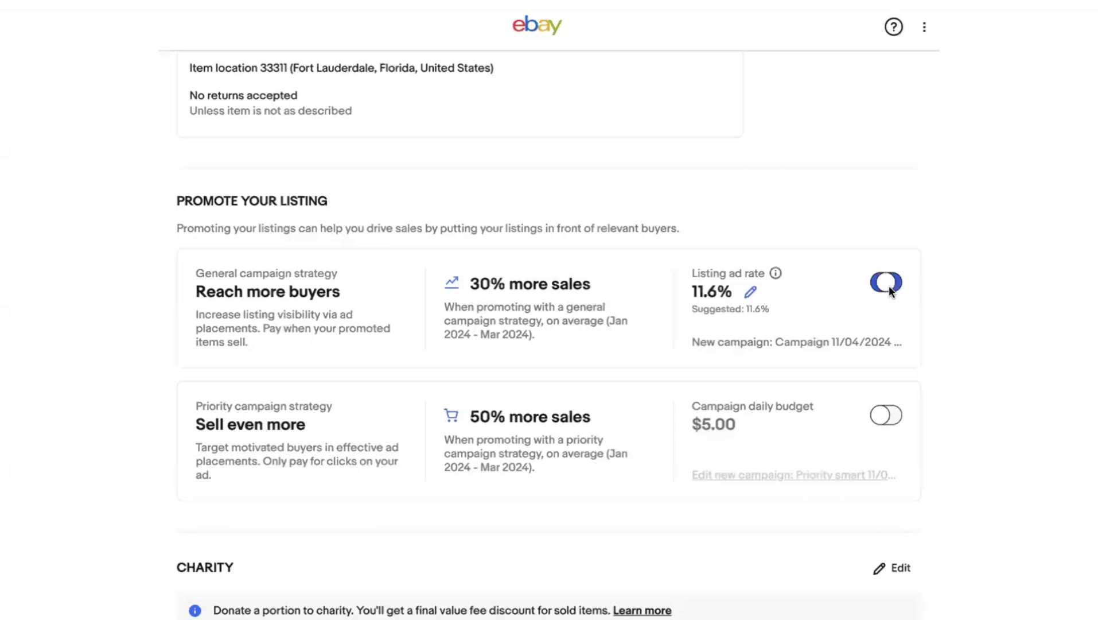
click(750, 294)
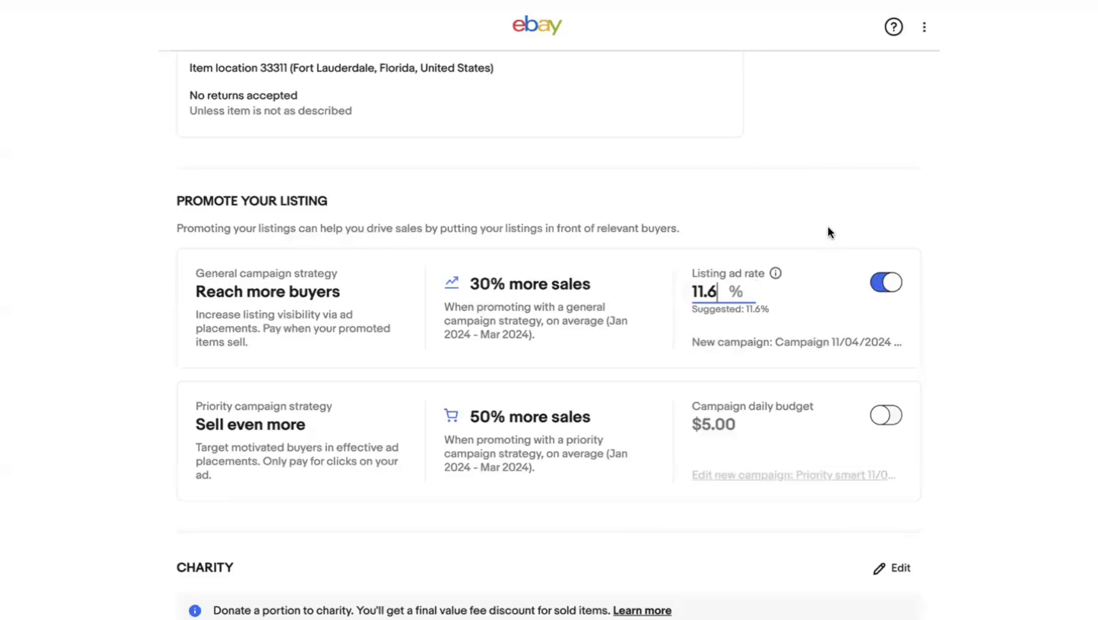
scroll(828, 228, up, 1)
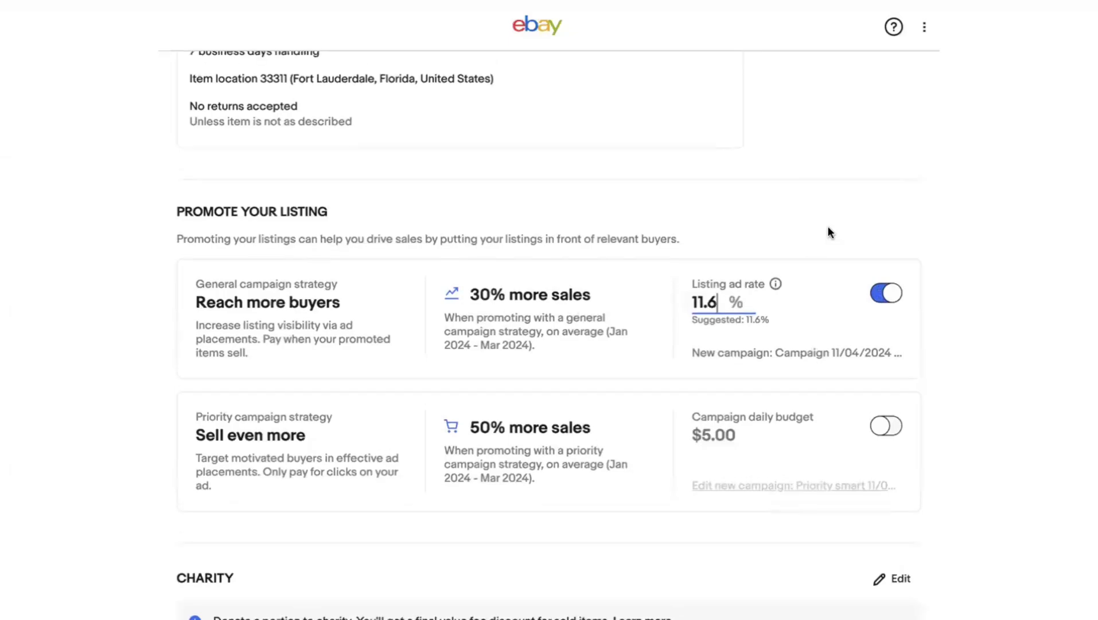
scroll(828, 232, up, 20)
scroll(828, 227, up, 20)
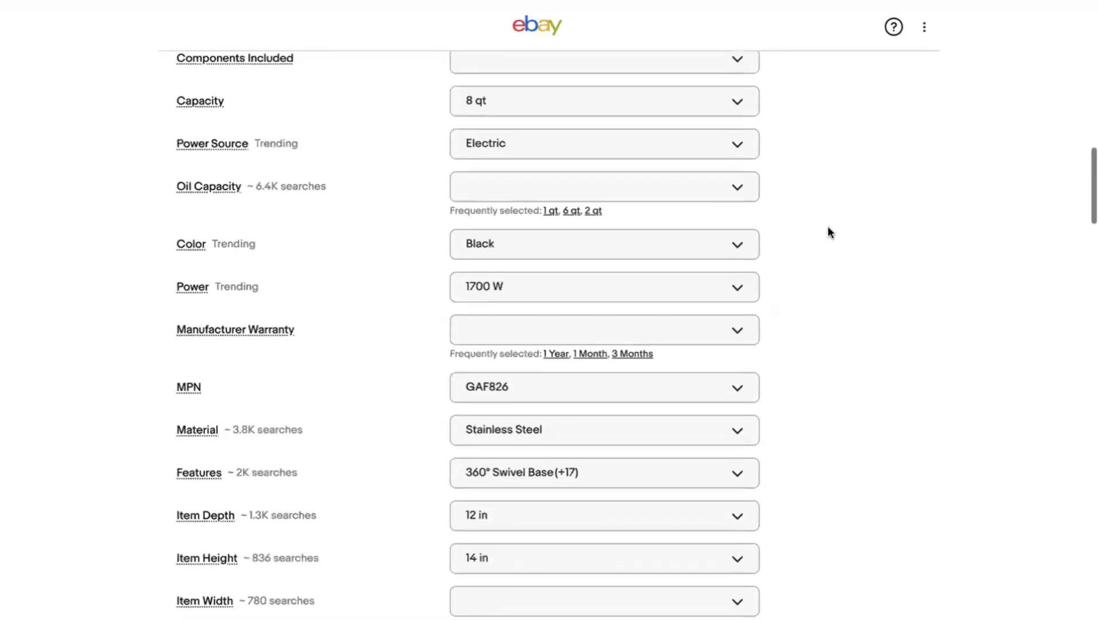
scroll(828, 231, up, 10)
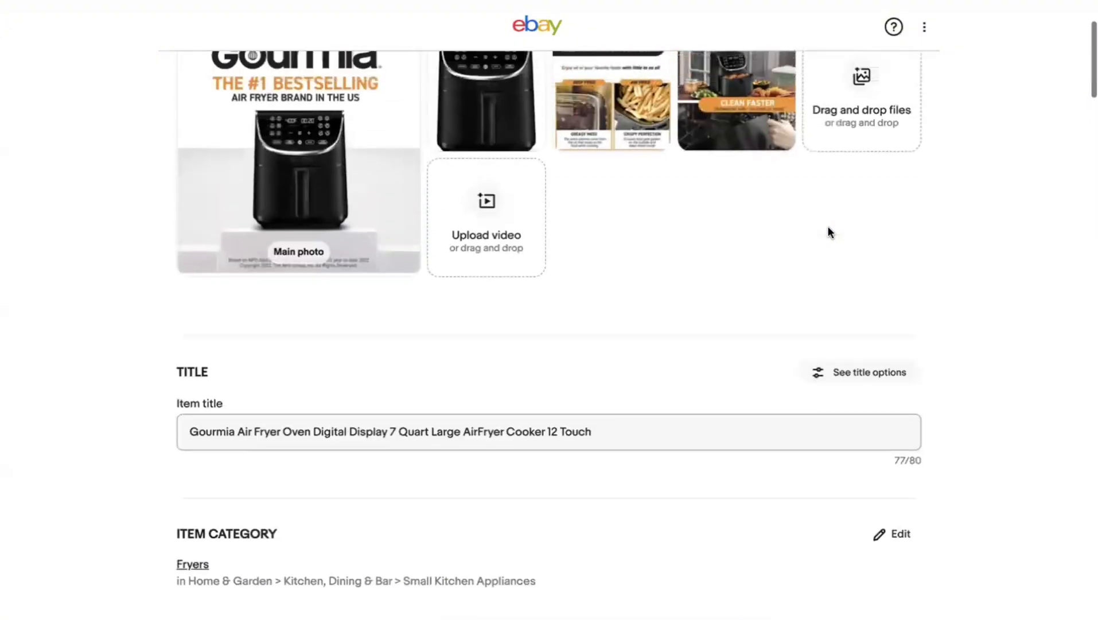
scroll(828, 232, down, 5)
scroll(827, 232, down, 20)
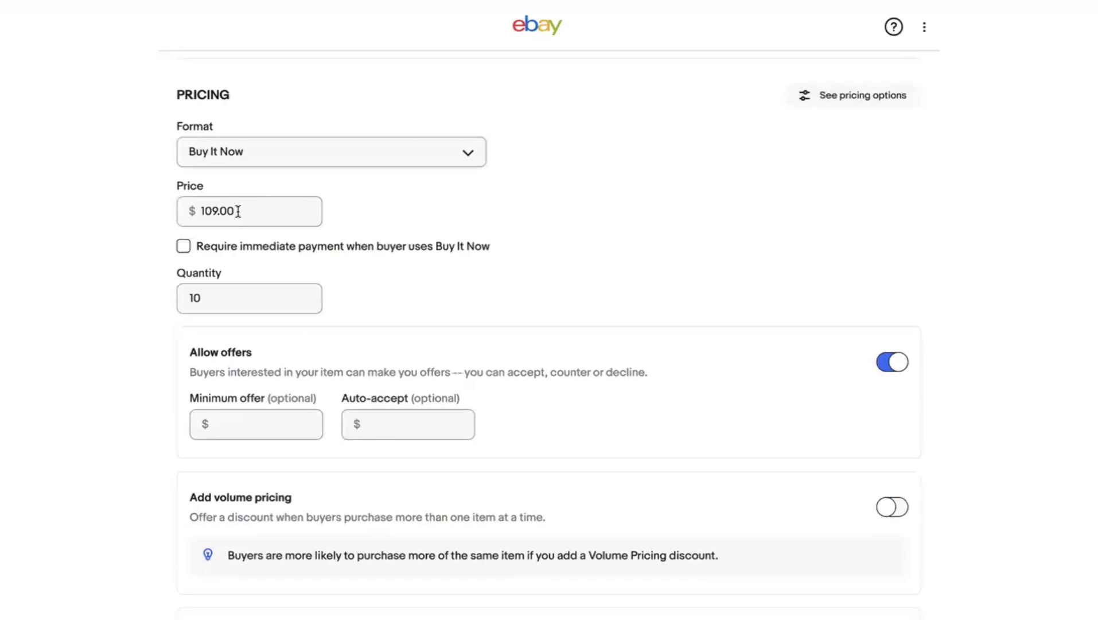
scroll(464, 269, down, 20)
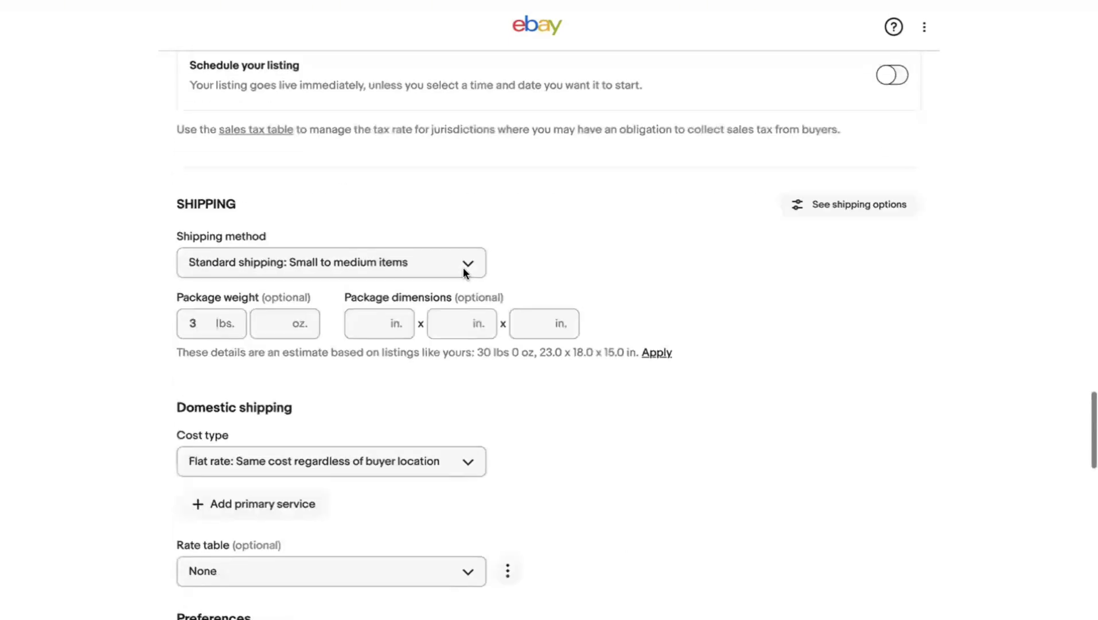
scroll(463, 273, up, 3)
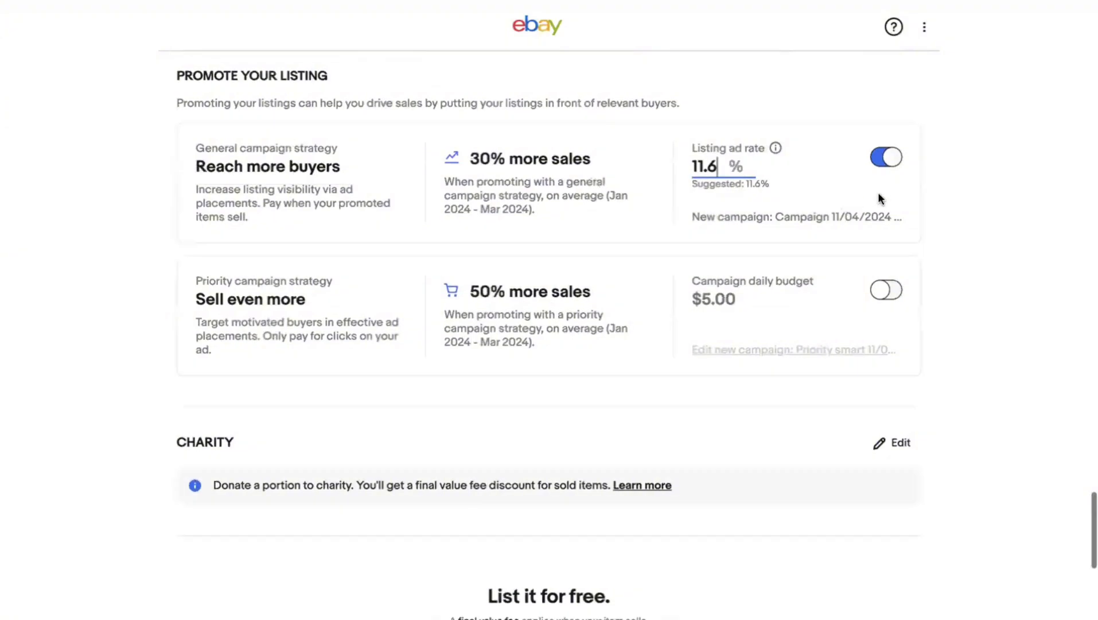
Switch the general campaign off and enable the priority campaign with a $5.00 daily budget
click(879, 164)
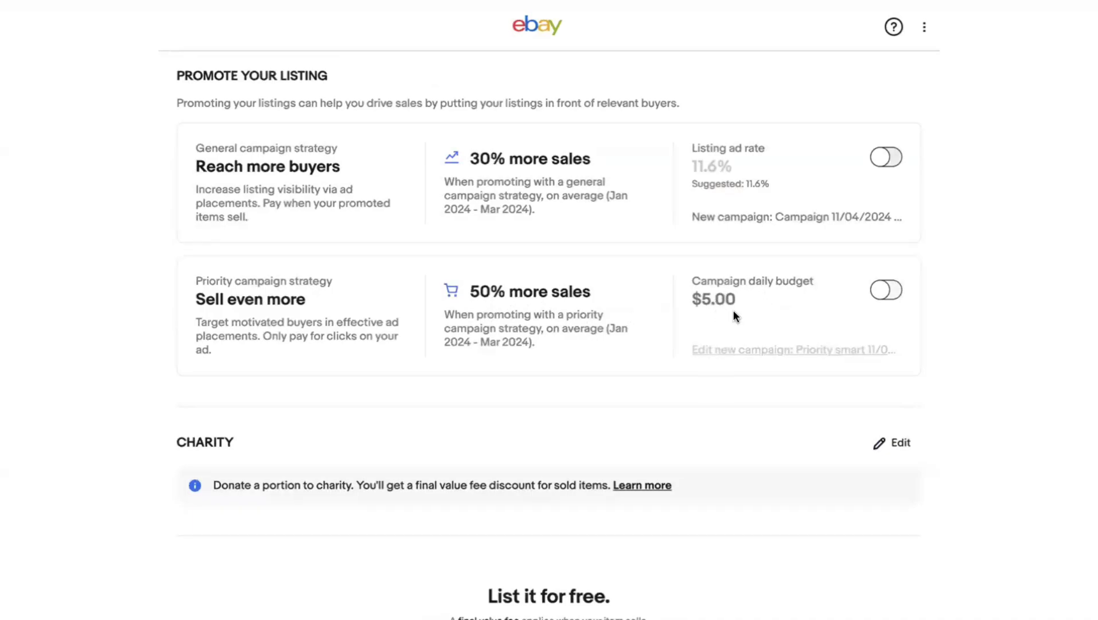
scroll(715, 244, down, 1)
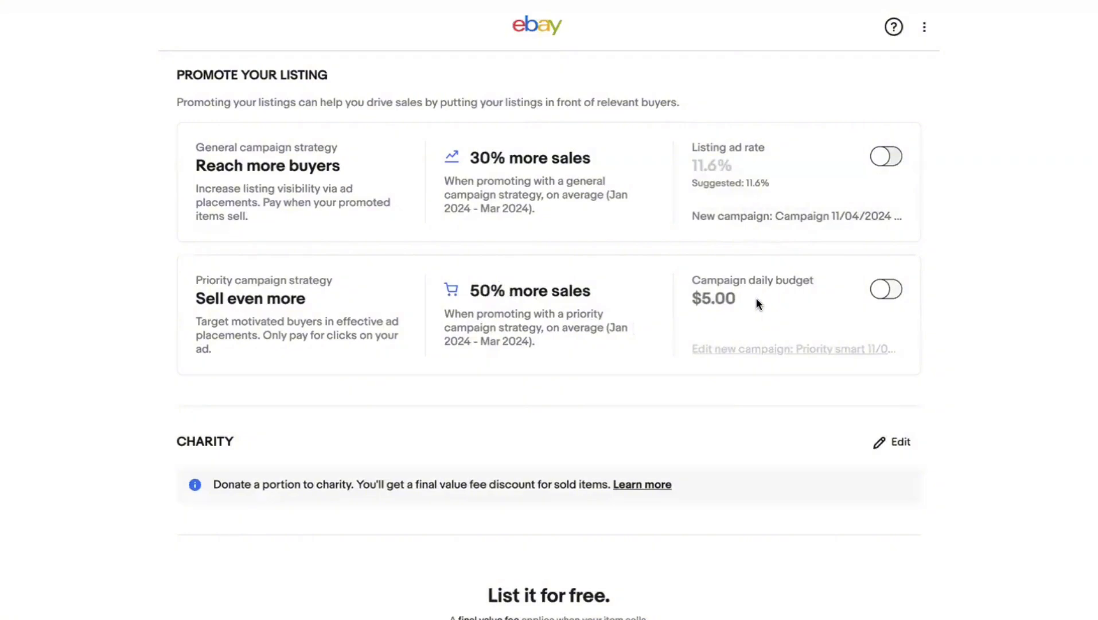
click(889, 291)
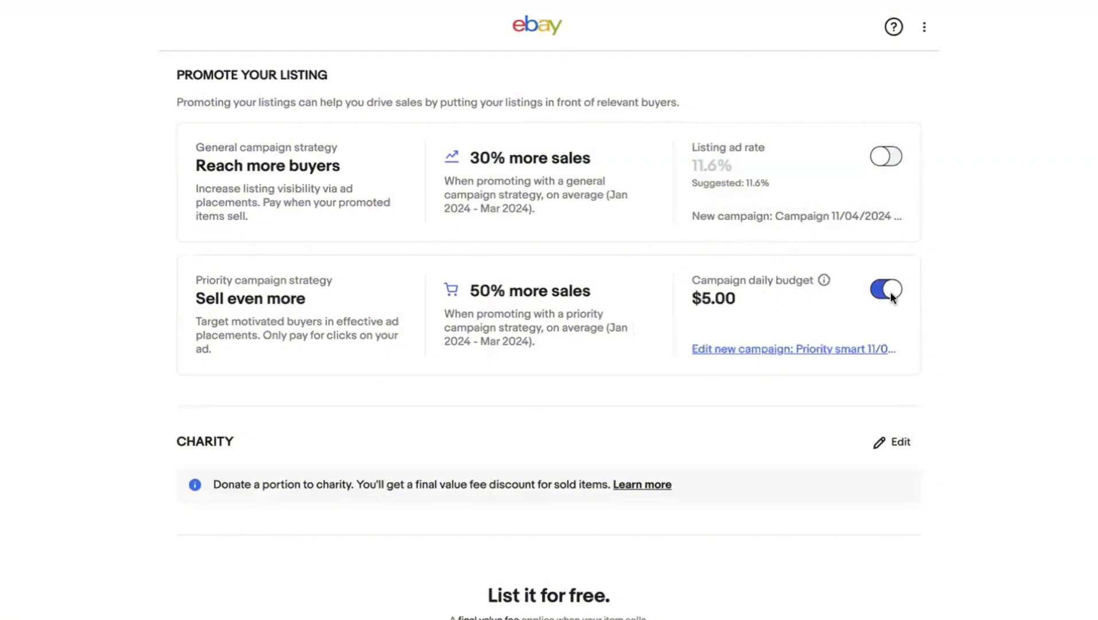
Replace the $109.00 Buy It Now price with $111.00 in the Pricing section
scroll(924, 285, up, 15)
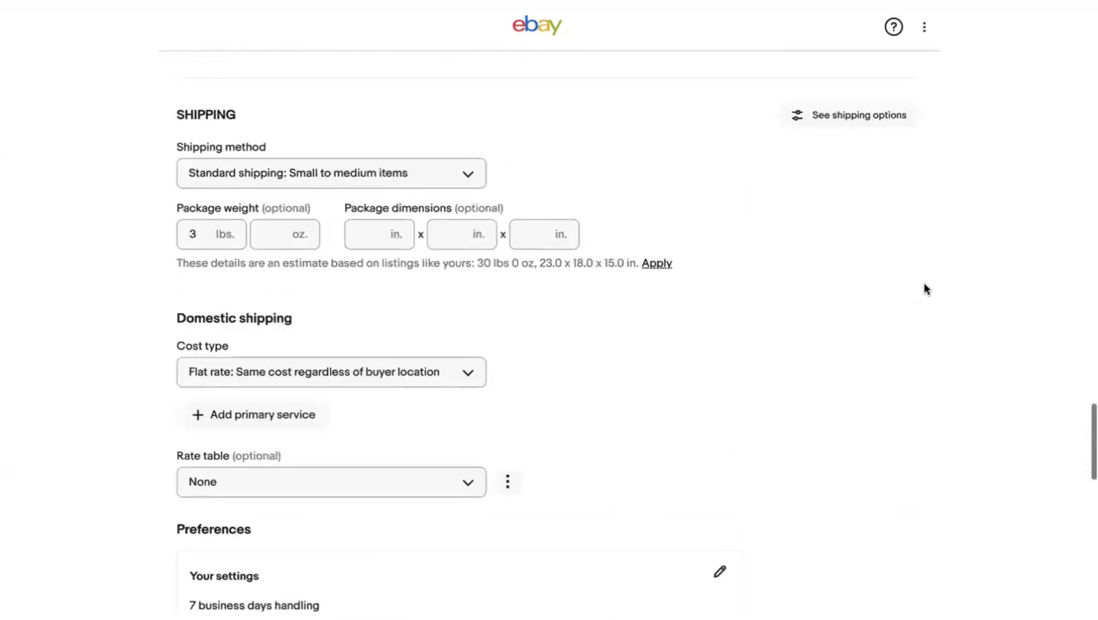
scroll(924, 282, up, 6)
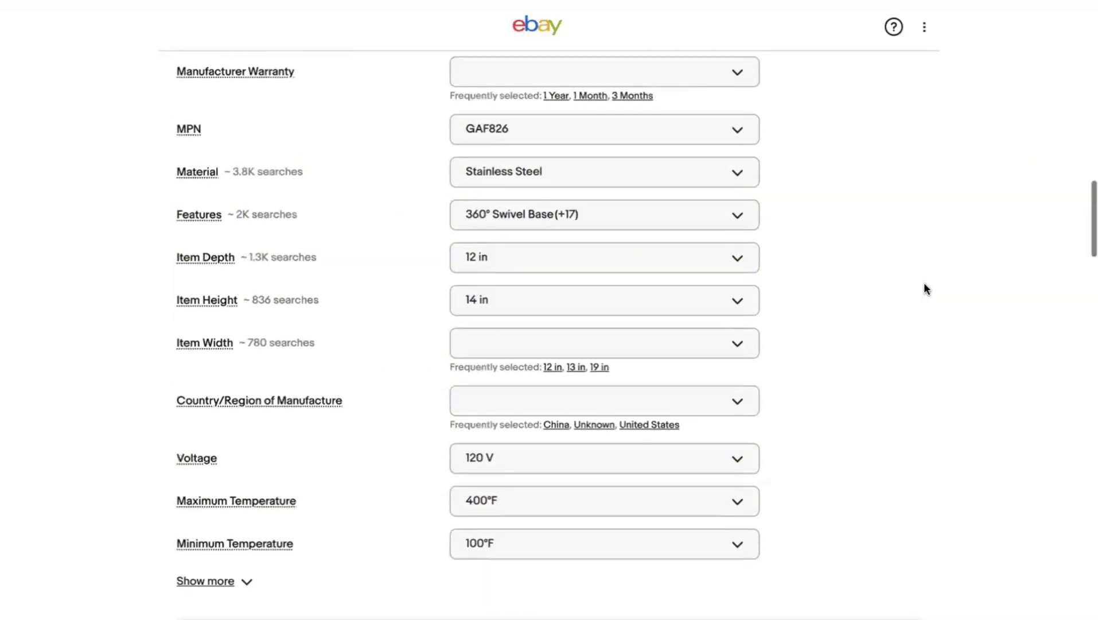
scroll(924, 282, down, 10)
scroll(923, 282, down, 2)
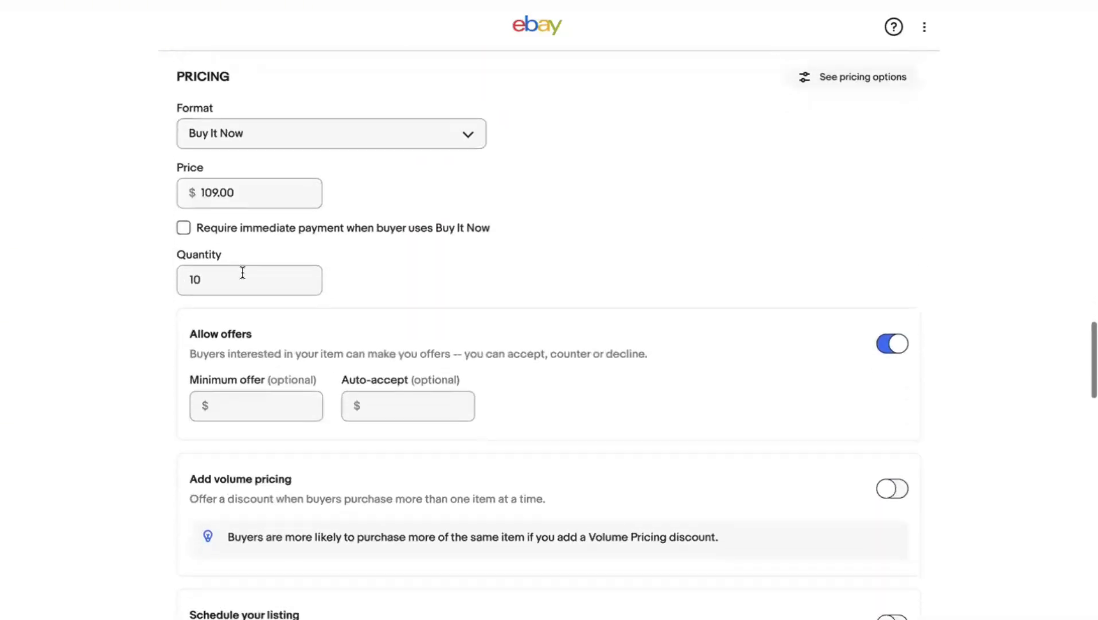
click(216, 193)
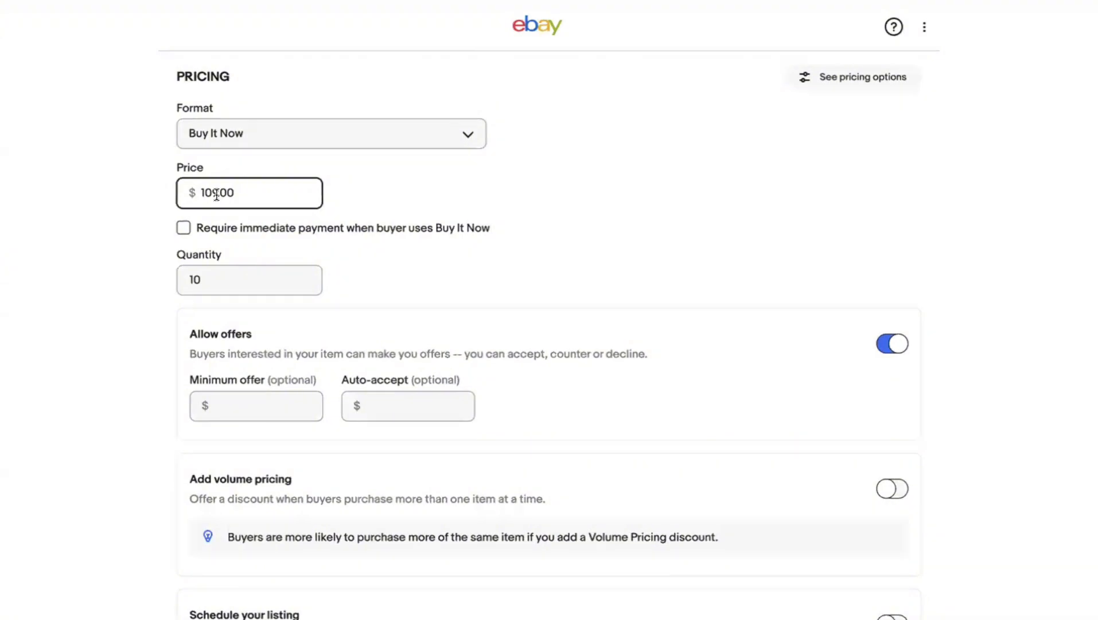
key(BackSpace)
key(BackSpace)
key(BackSpace)
text(111)
click(397, 206)
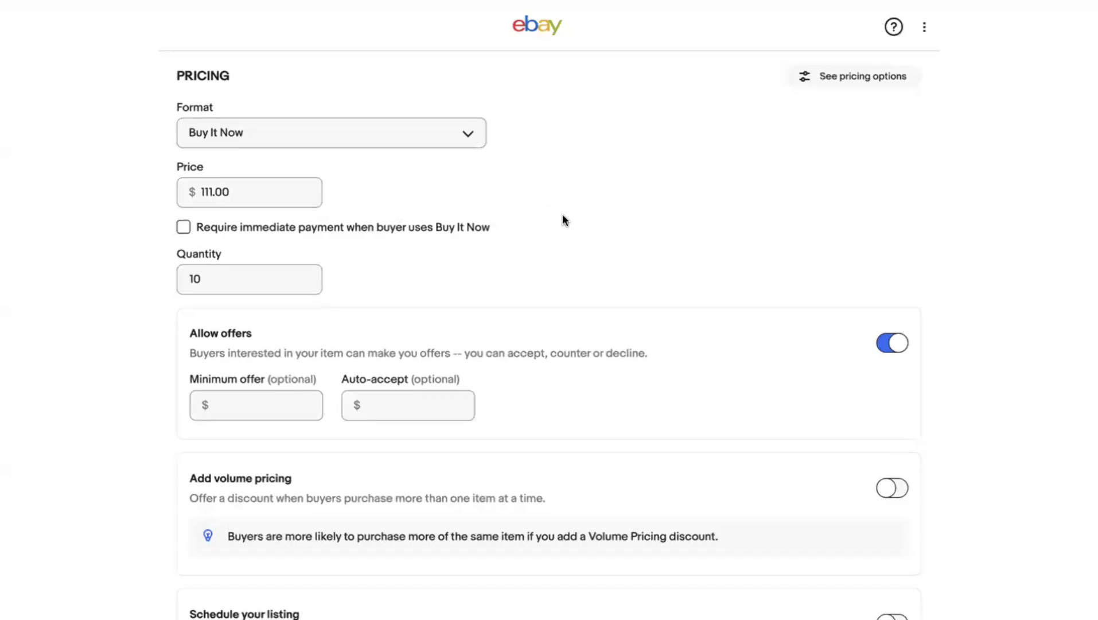
scroll(562, 220, down, 10)
scroll(562, 213, down, 5)
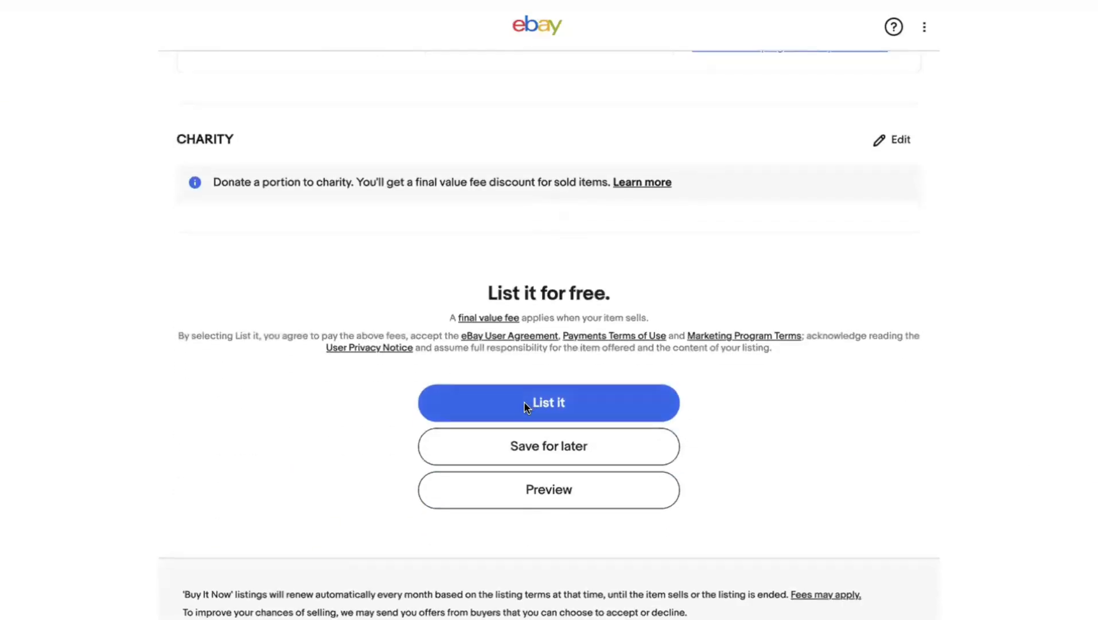
Submit the listing, set the missing shipping service to Freight: Oversized items, and resubmit
click(524, 400)
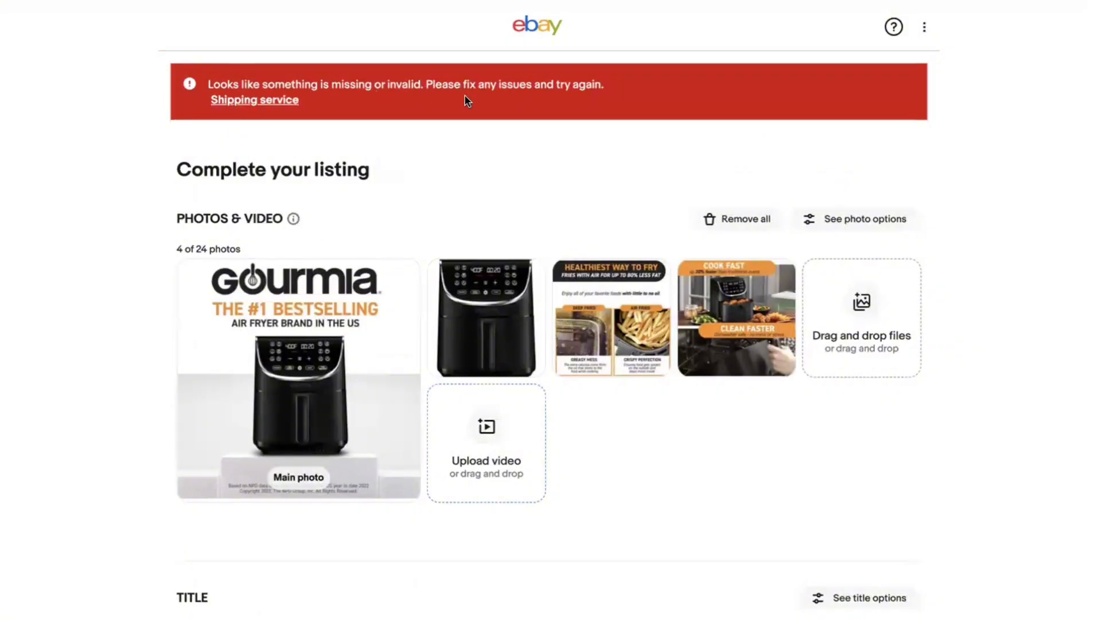
click(250, 100)
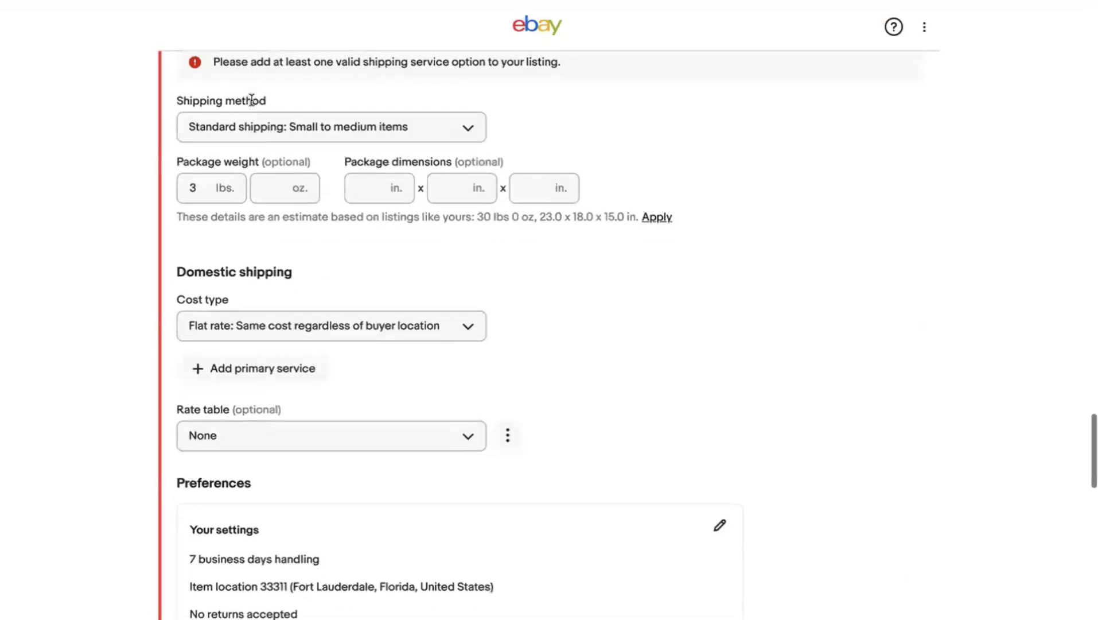
click(460, 133)
click(352, 184)
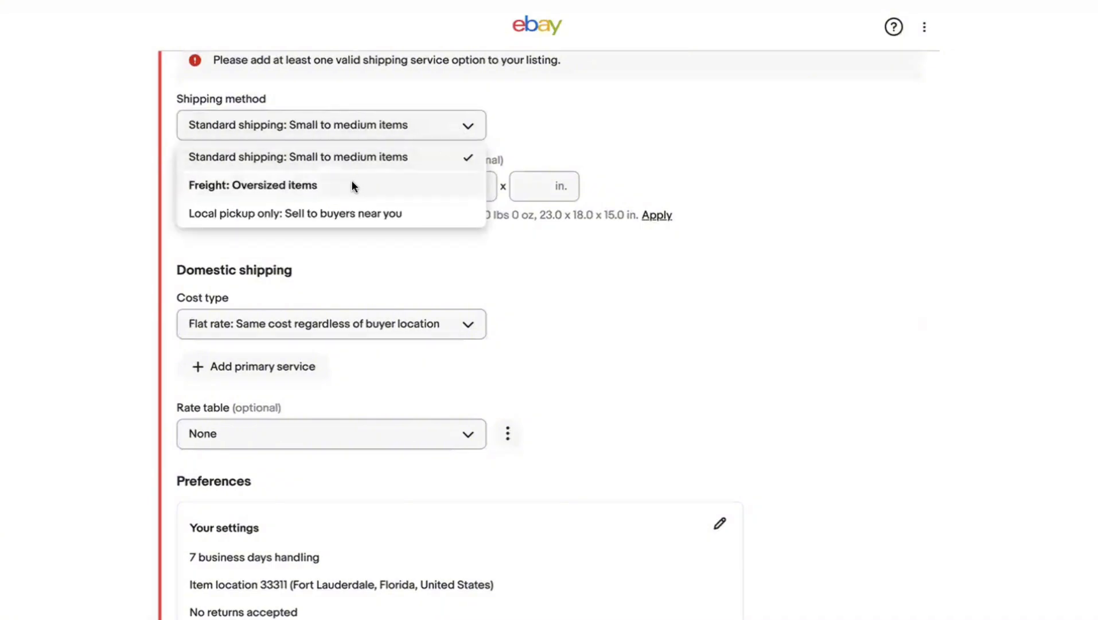
scroll(544, 237, down, 10)
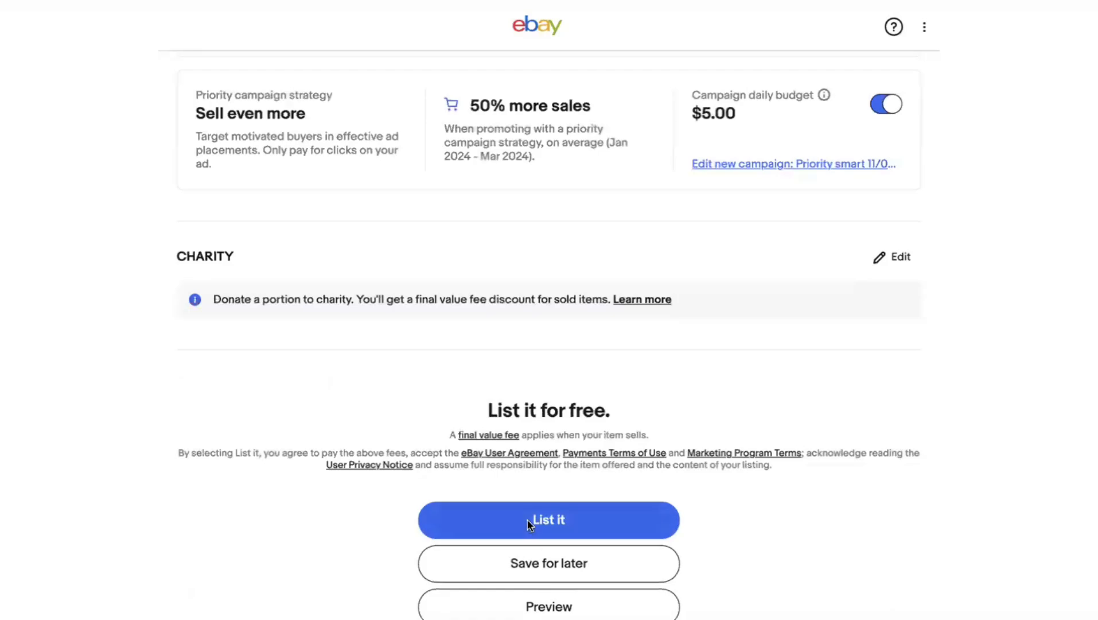
click(529, 522)
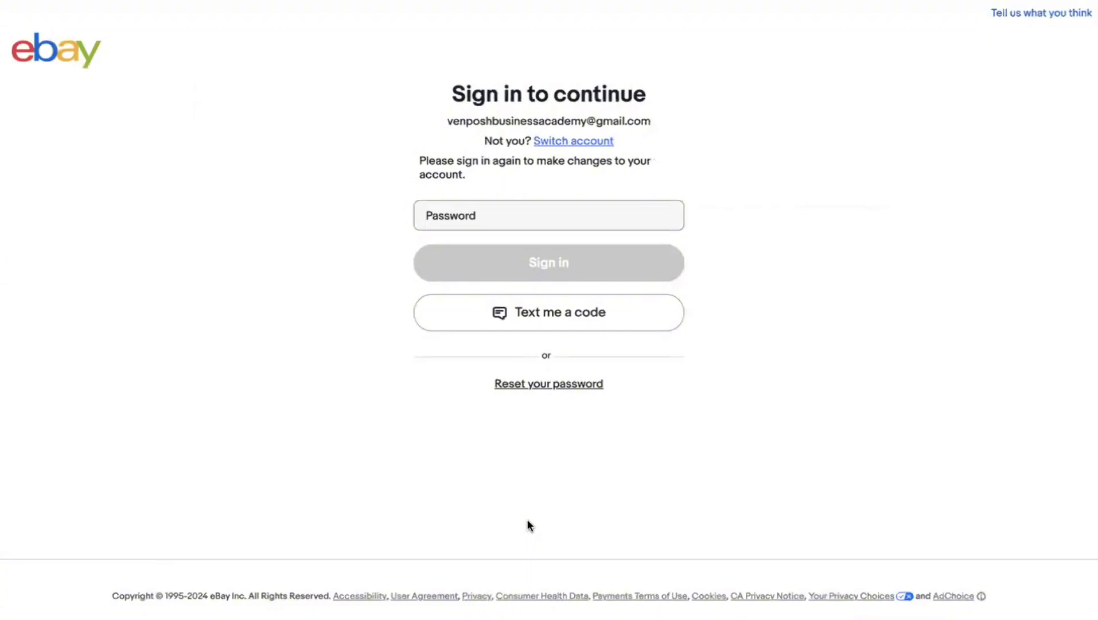
Sign back in with the saved password and start the Payoneer selling-account setup with Get started
click(494, 217)
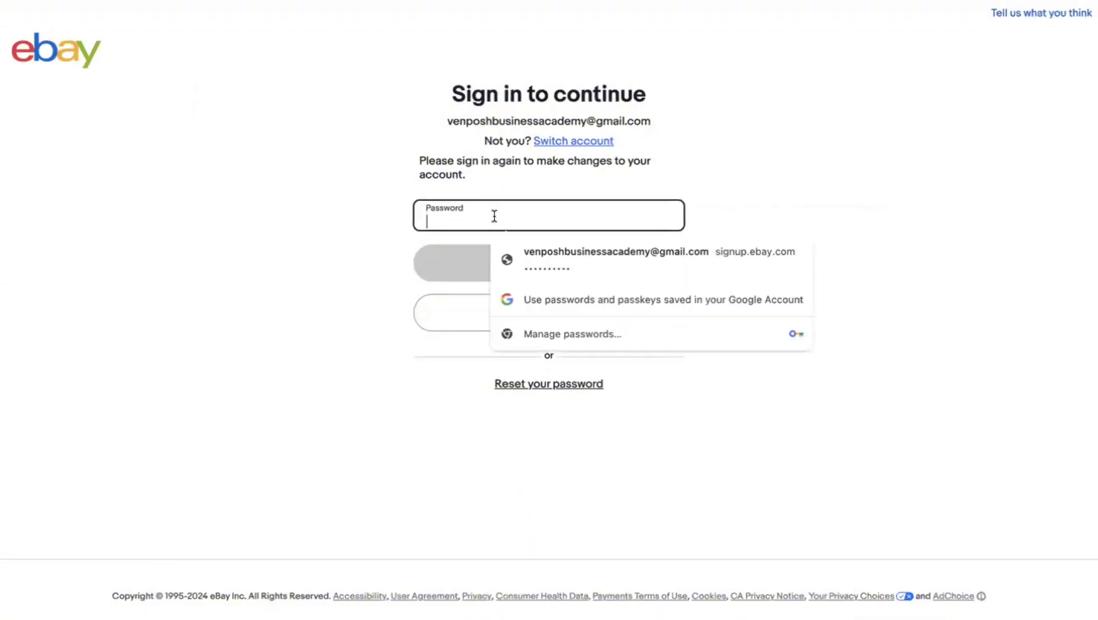
click(563, 261)
click(538, 263)
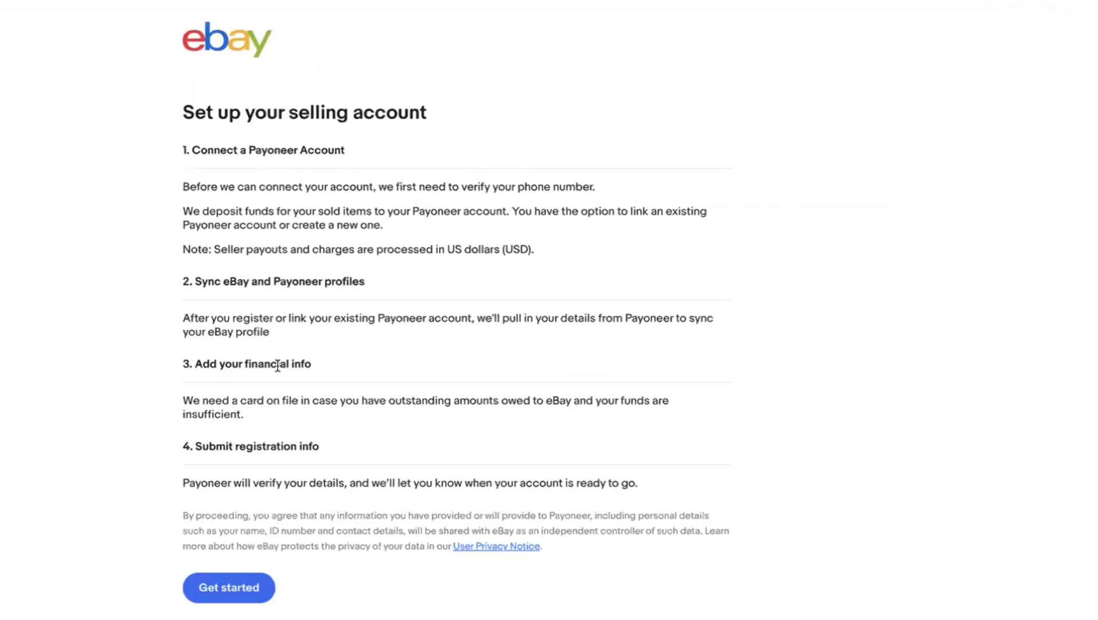
scroll(343, 494, down, 1)
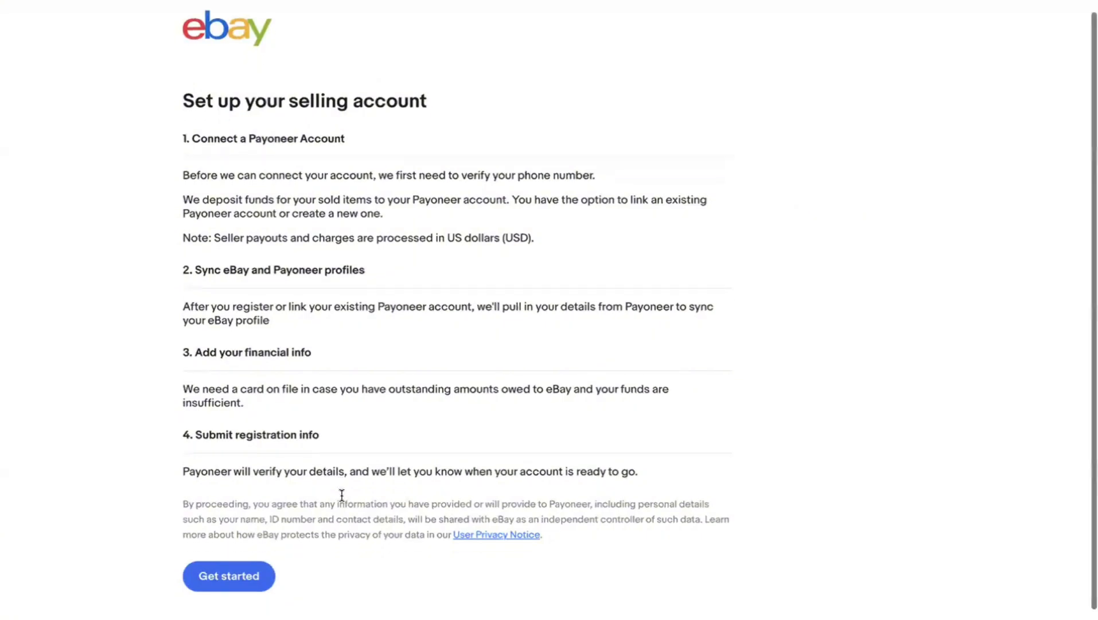
click(234, 573)
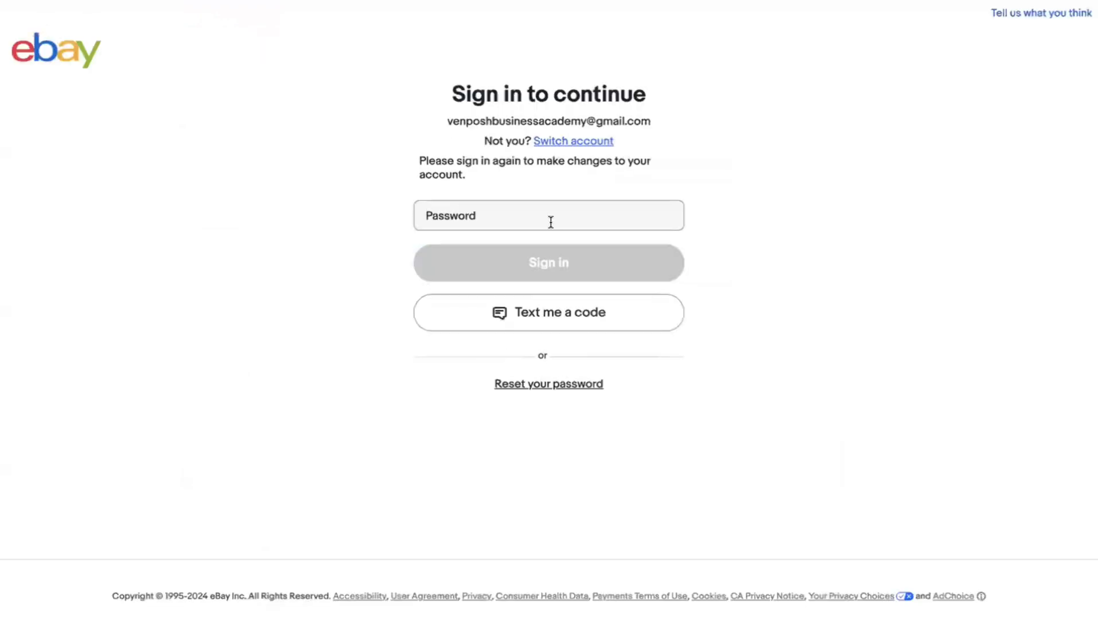
Sign in again with the saved password and go Back from phone verification to the setup overview
click(539, 217)
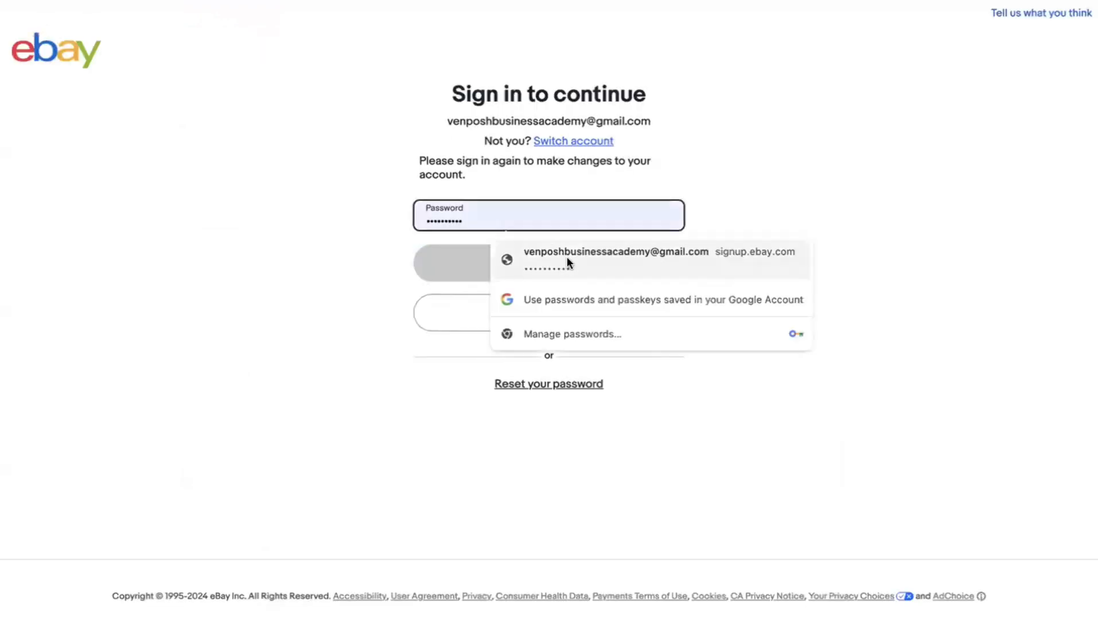
click(567, 262)
click(548, 264)
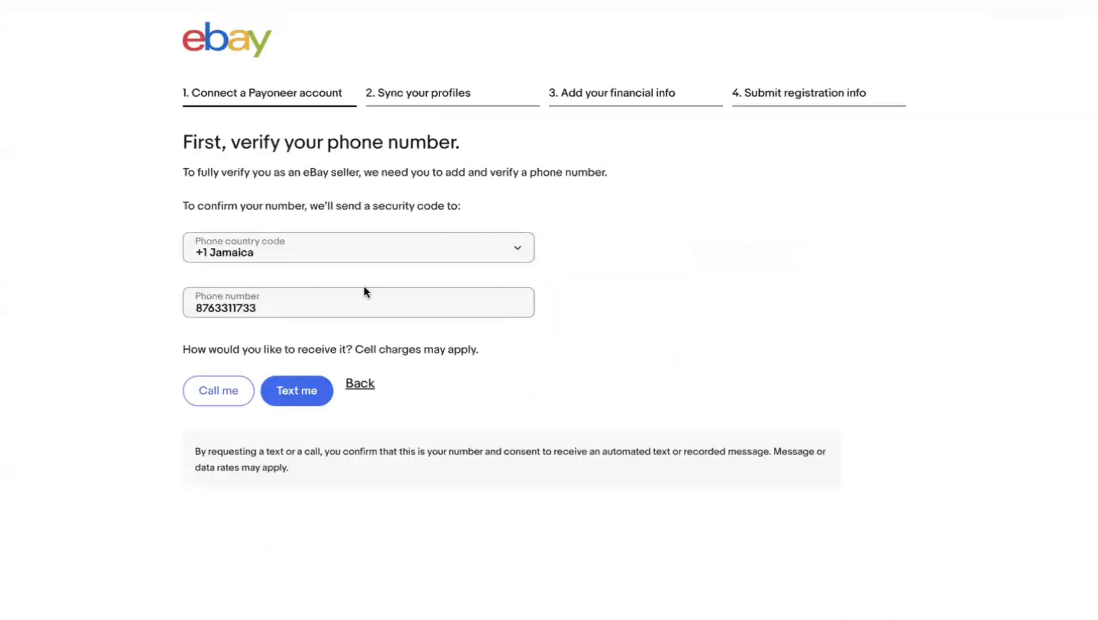
click(358, 385)
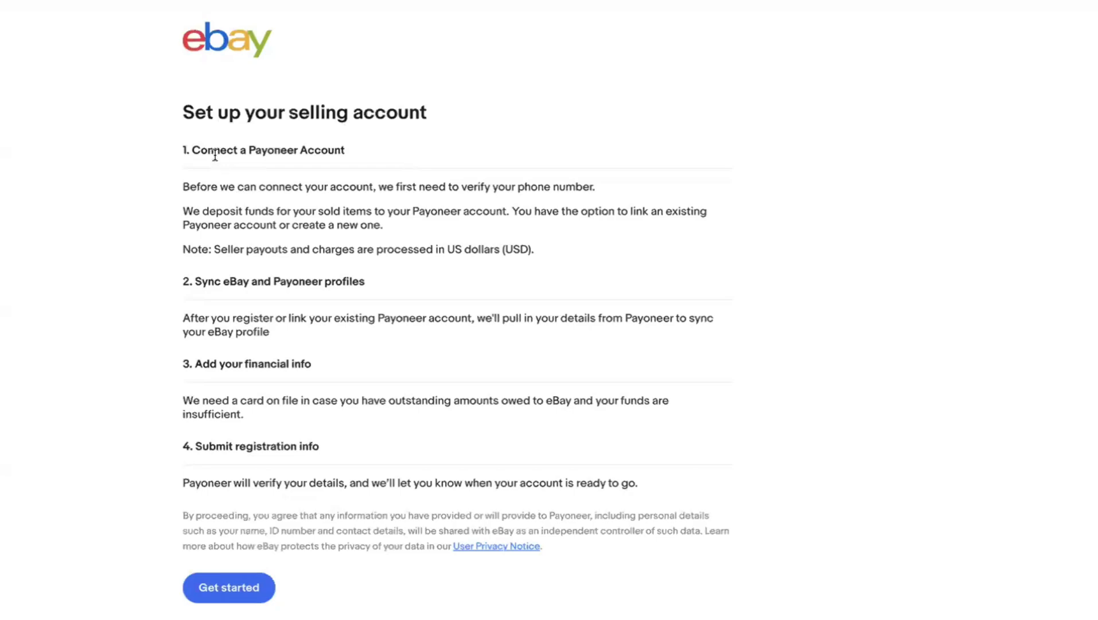
scroll(264, 175, down, 1)
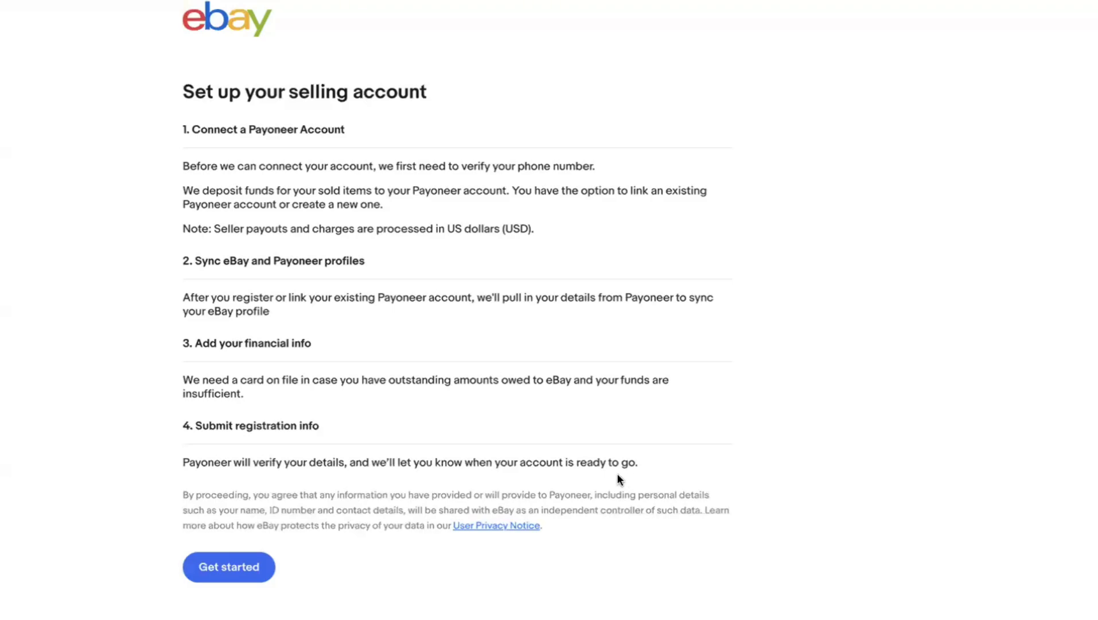
Choose Get started on the Set up your selling account page to begin Payoneer setup again
click(242, 572)
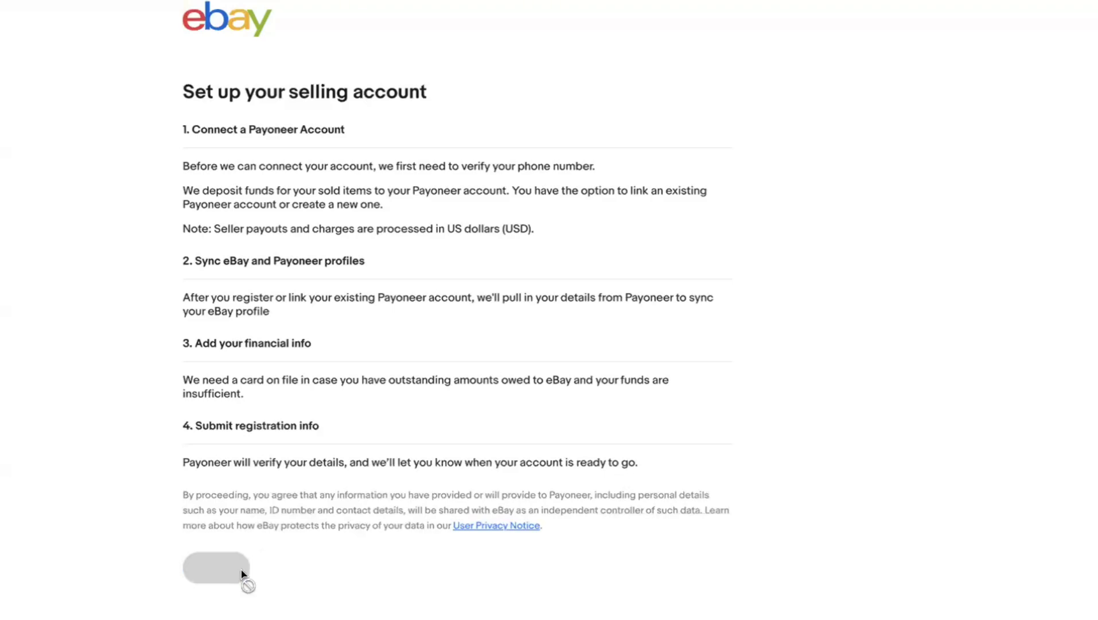